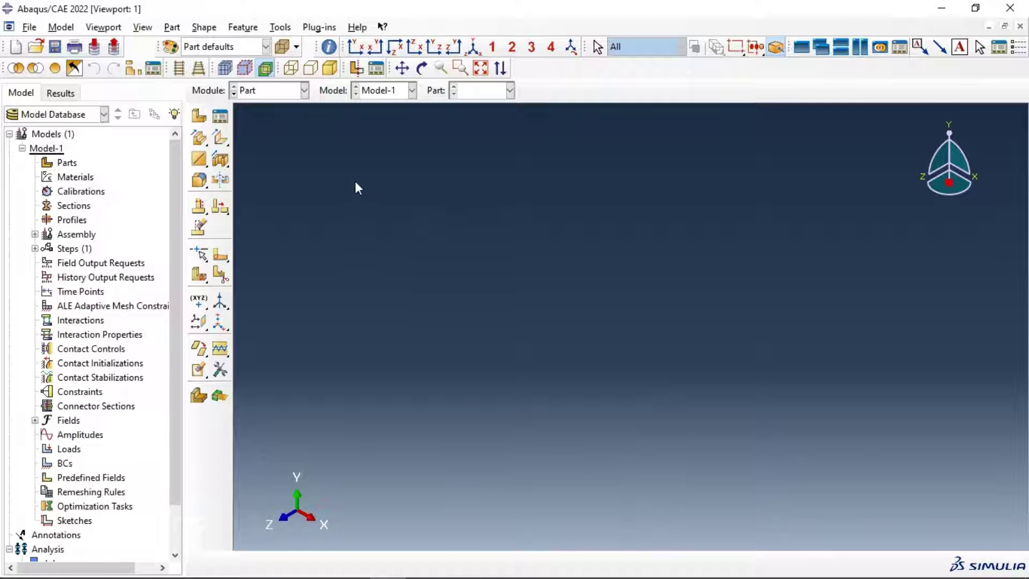
- Start a 3D deformable solid extrusion part and sketch an open stepped half-profile about 15 wide and 59 high, with a recess 7.5 deep
click(199, 115)
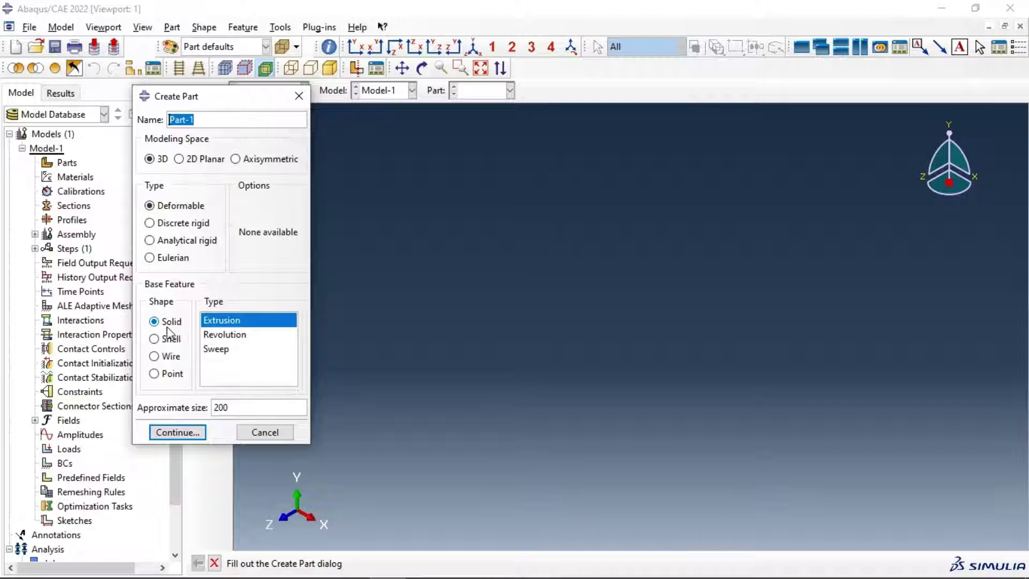
click(178, 432)
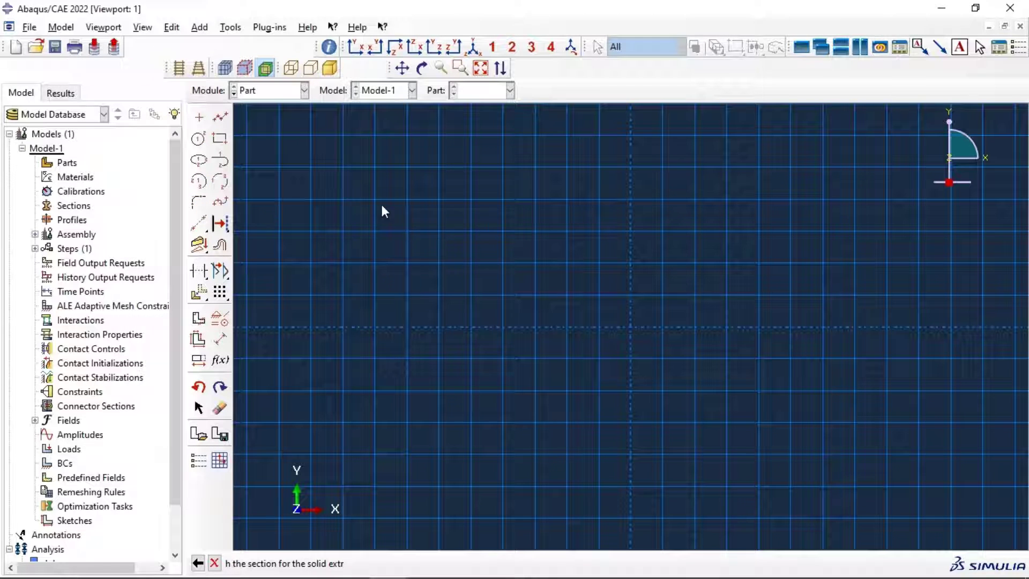
click(220, 116)
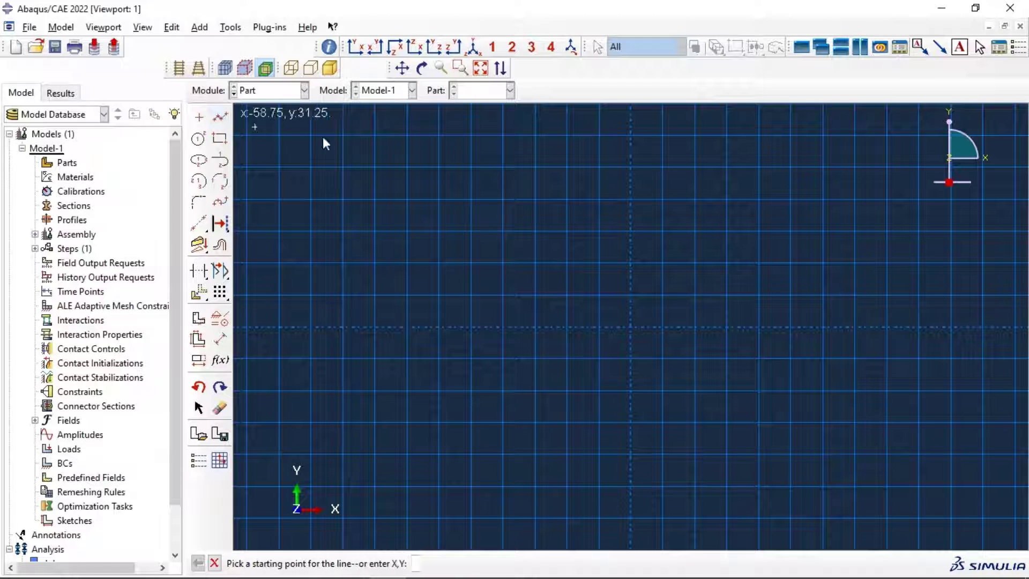
click(631, 134)
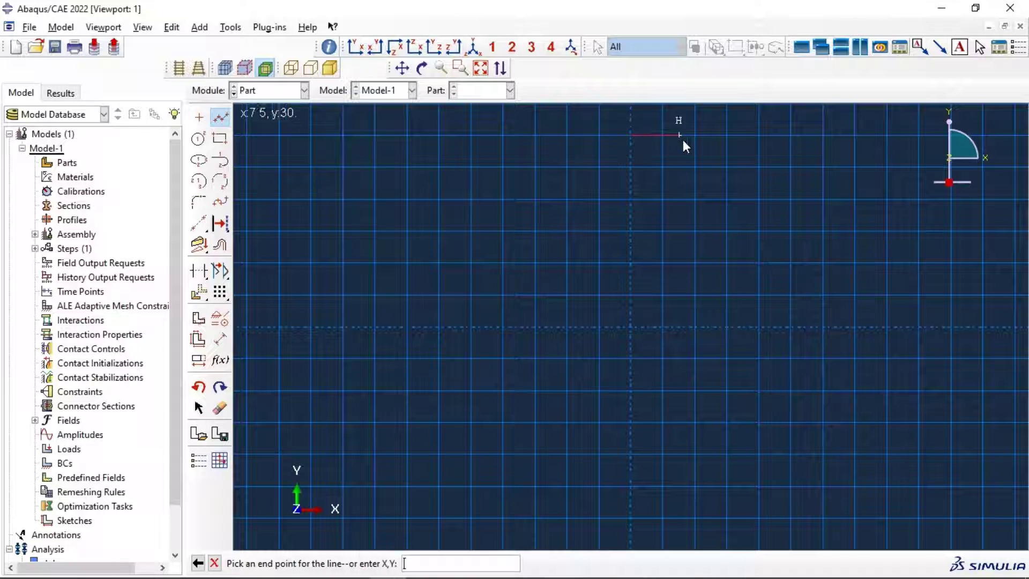
click(727, 135)
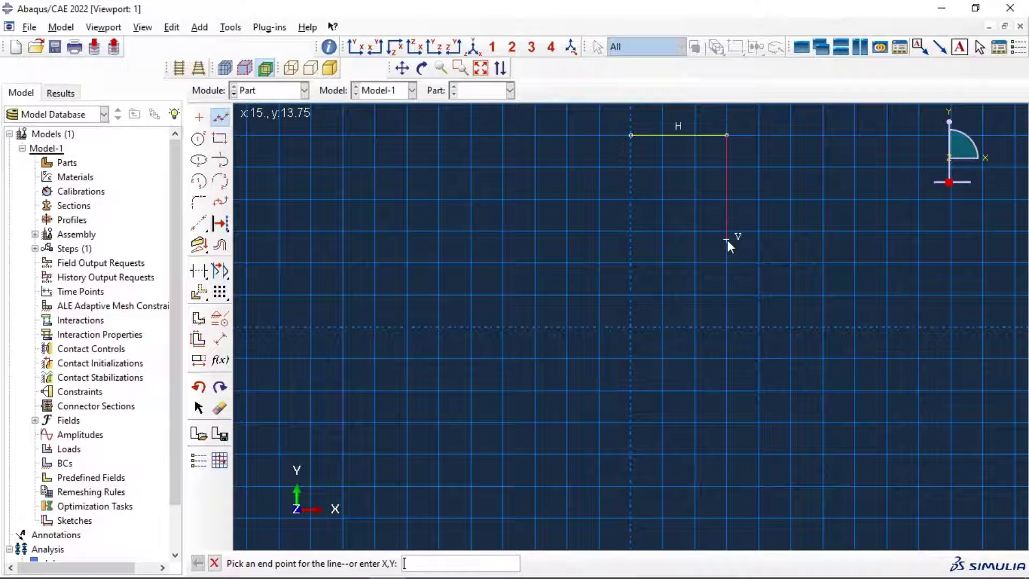
click(726, 239)
click(678, 239)
click(679, 430)
click(727, 430)
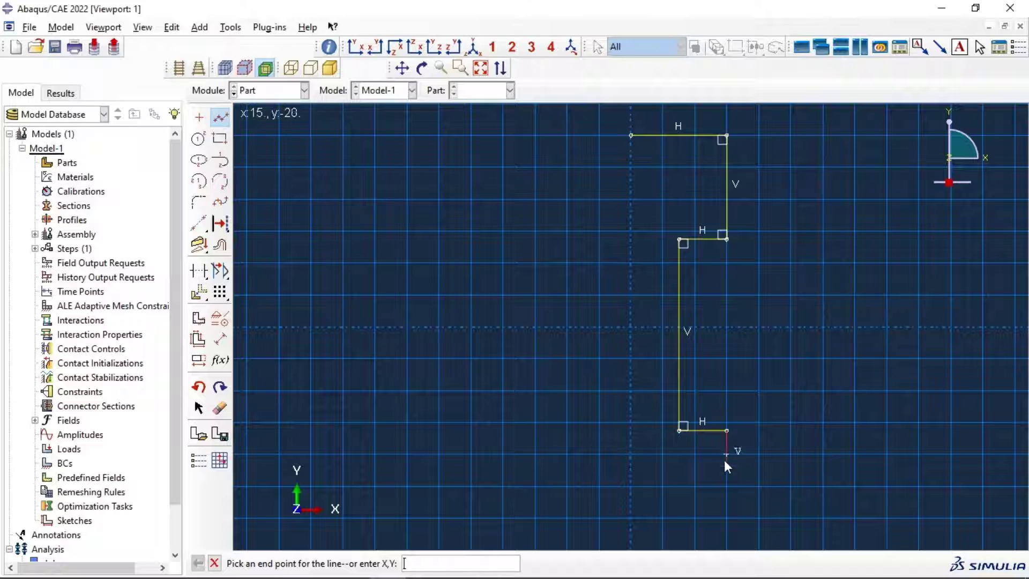
click(726, 512)
click(631, 510)
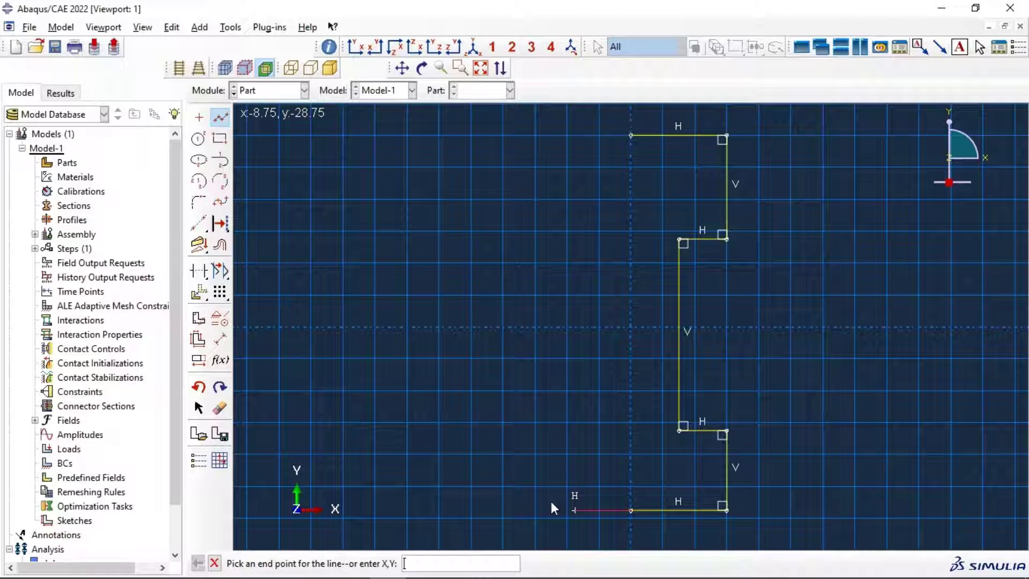
click(226, 113)
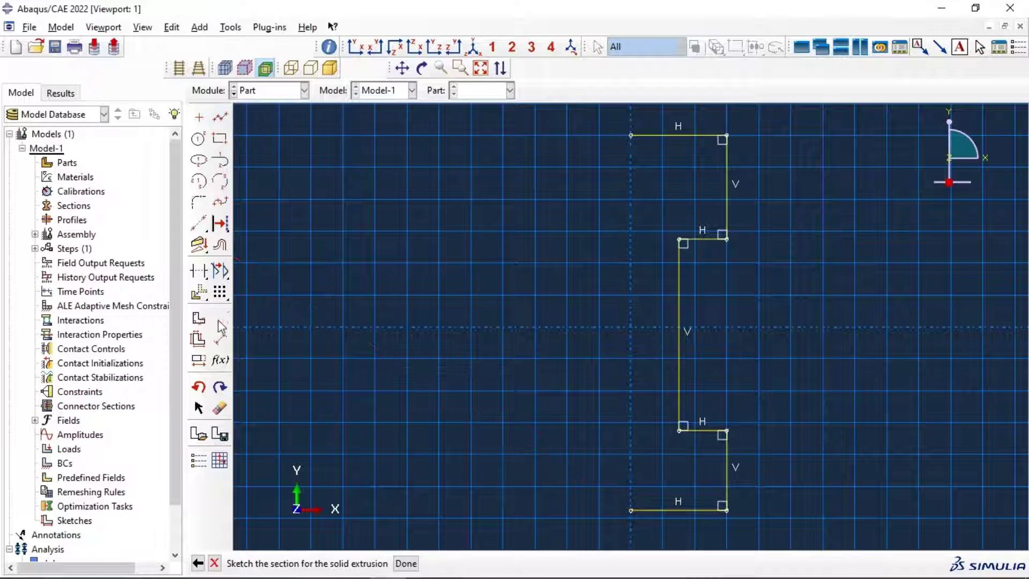
- Dimension the profile's top horizontal edge to 50 and the upper outer vertical edge to 100
click(220, 345)
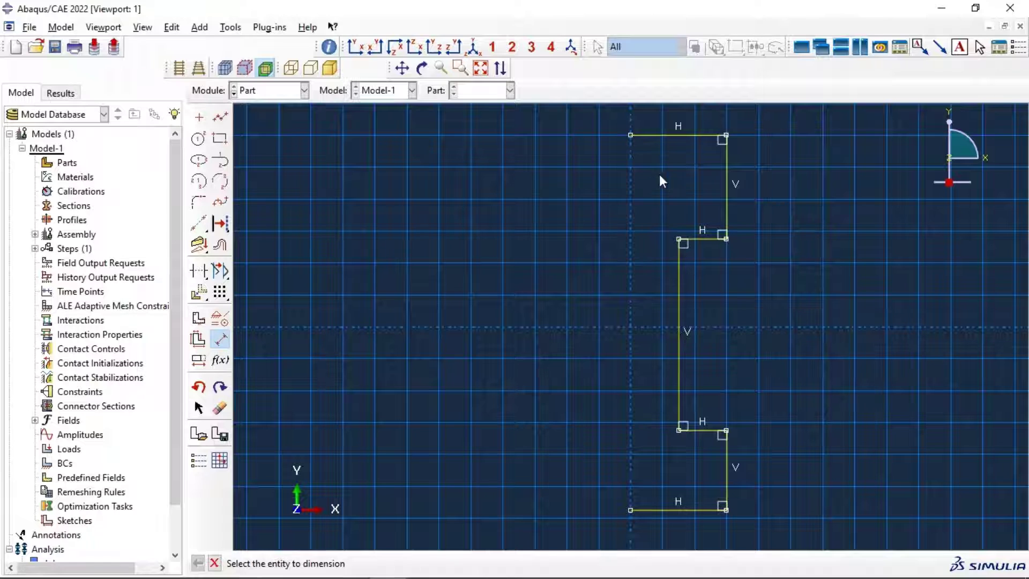
click(653, 136)
click(653, 119)
text(50)
key(Return)
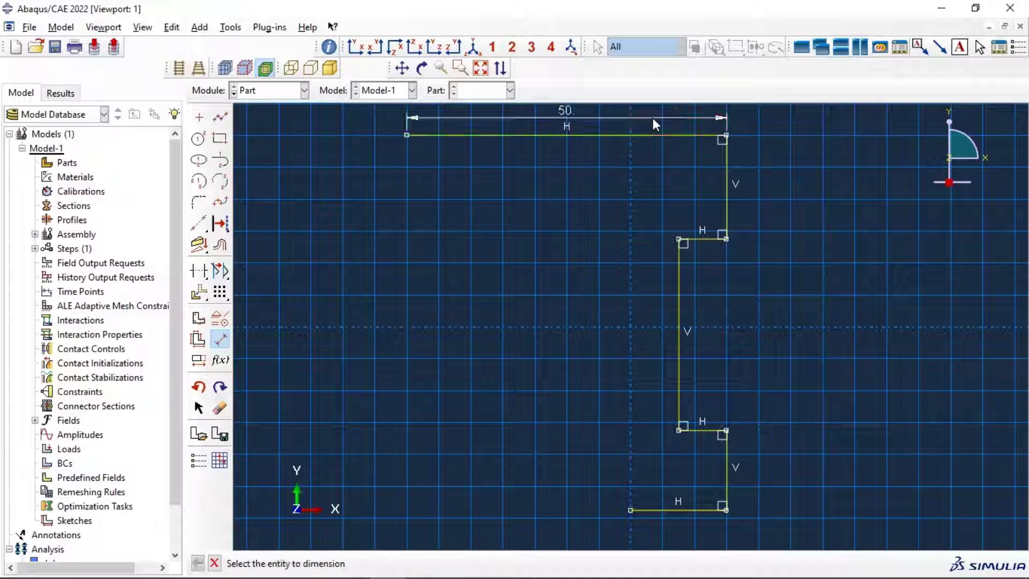
click(727, 174)
click(791, 176)
text(100)
key(Return)
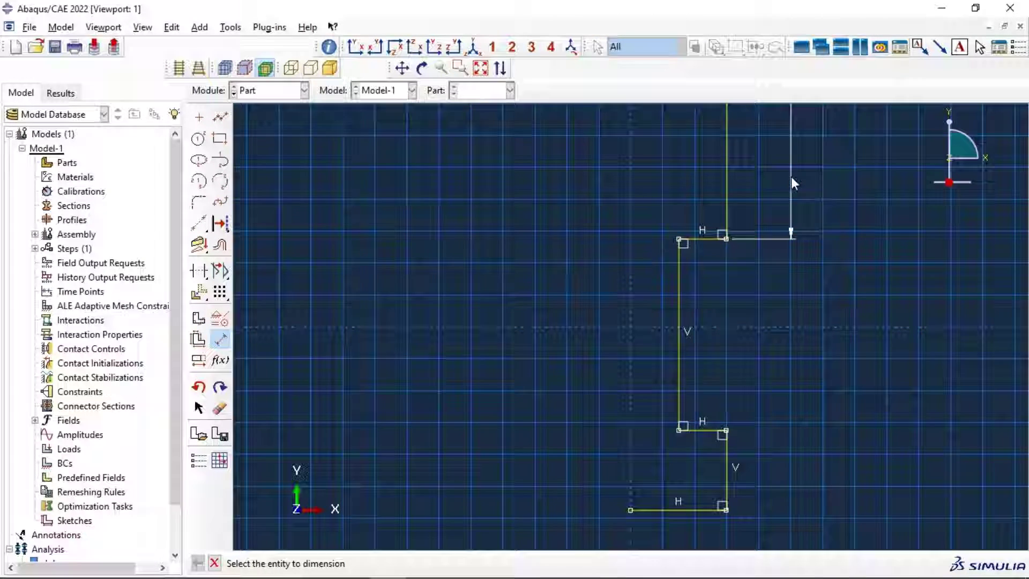
- Dimension the long vertical edge of the central recess to 300
scroll(763, 246, down, 6)
click(737, 272)
click(793, 275)
text(3)
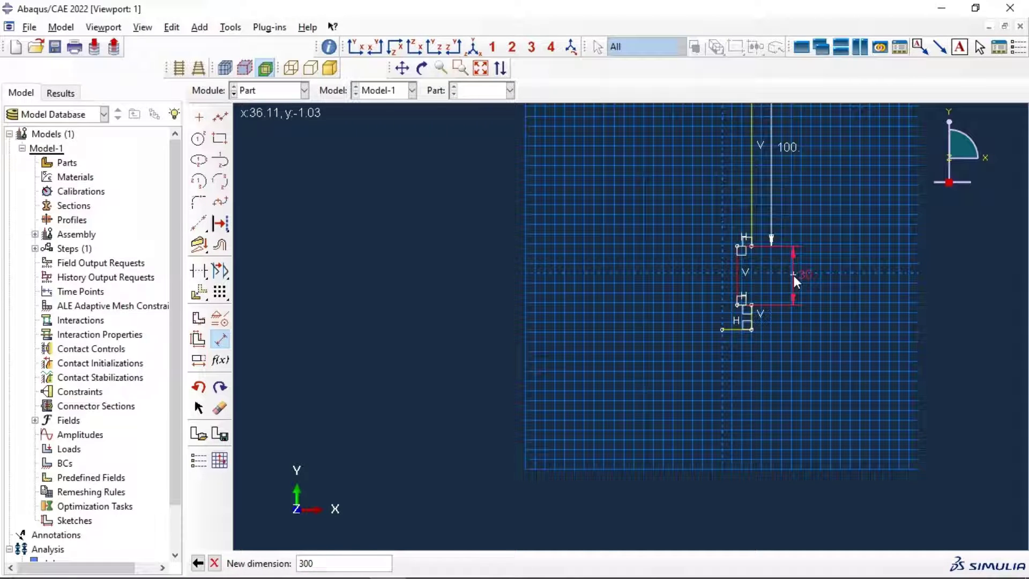
text(00)
key(Return)
- Dimension the profile's bottom horizontal edge to 50 and the lower outer vertical edge to 100
scroll(756, 317, up, 3)
click(723, 338)
click(715, 398)
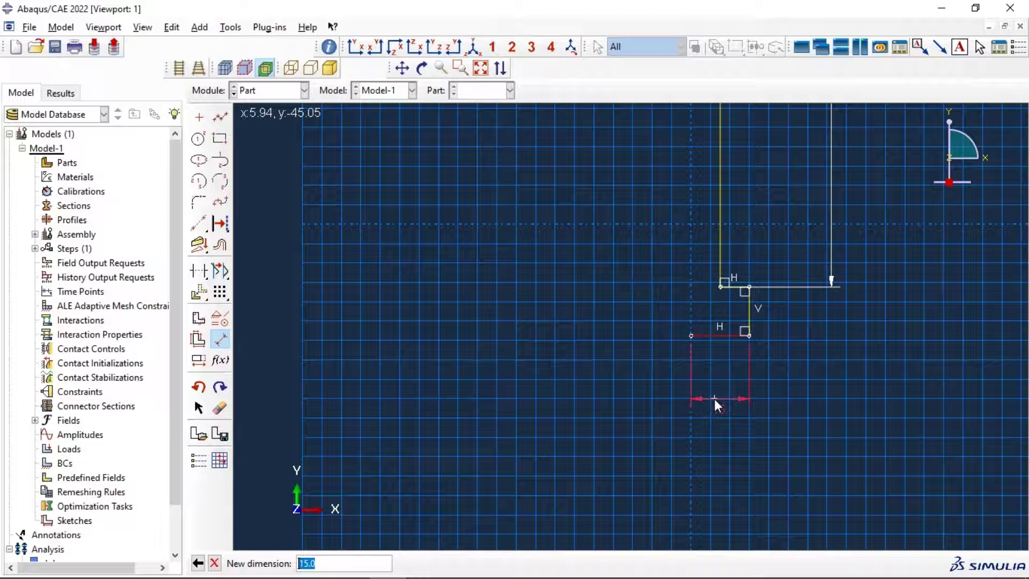
text(500)
key(BackSpace)
key(Return)
click(753, 313)
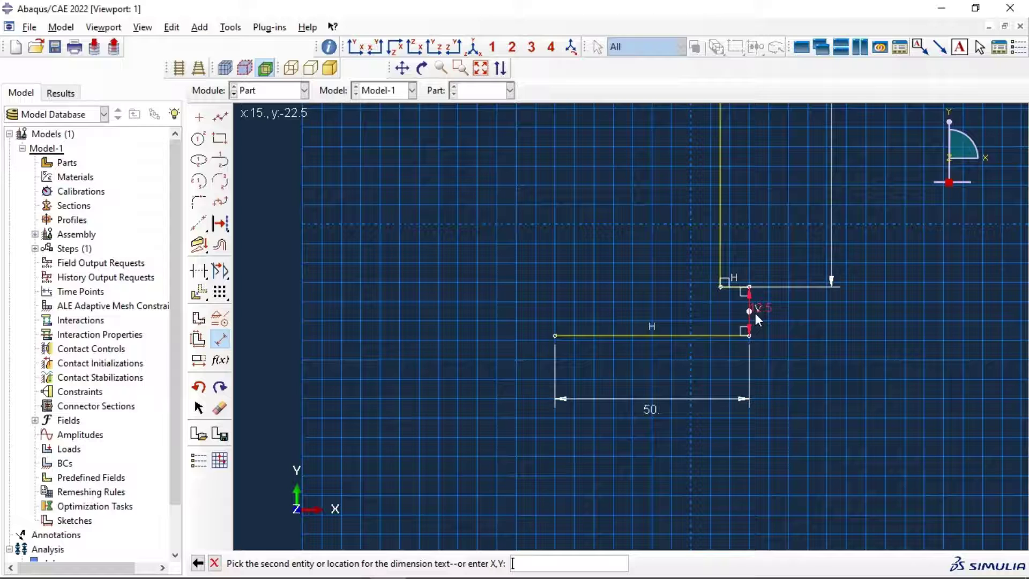
click(782, 316)
key(BackSpace)
text(100)
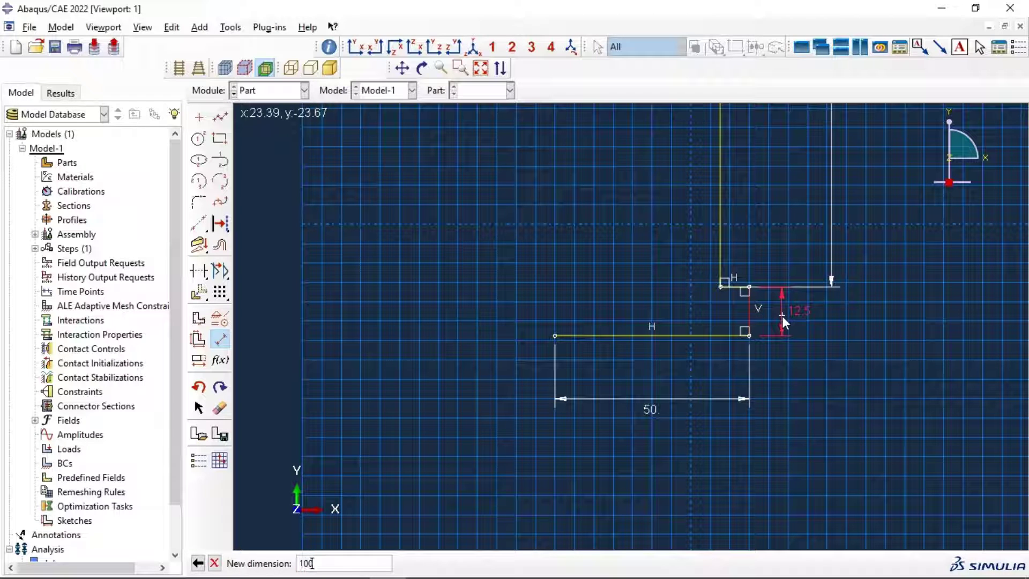
key(Return)
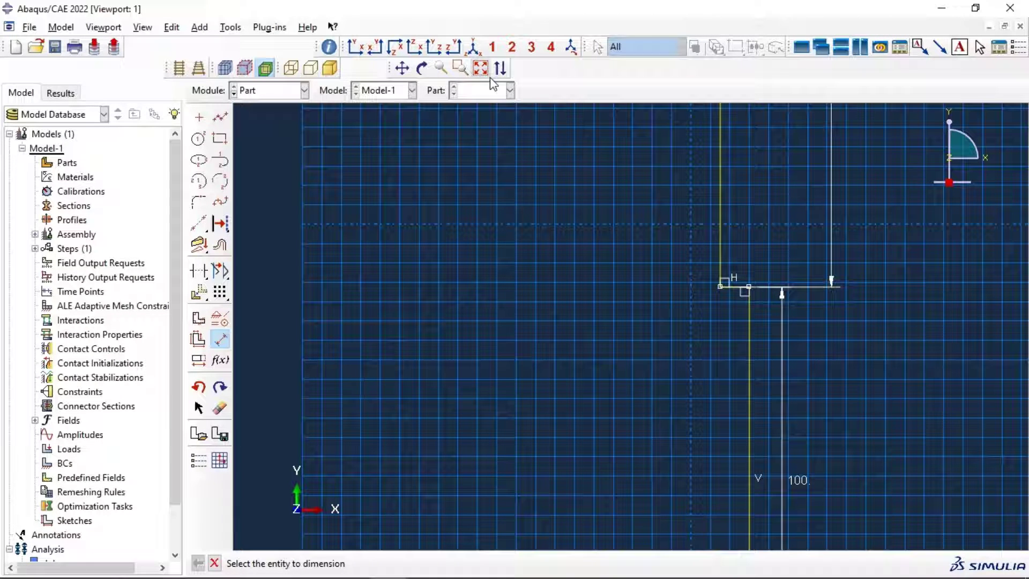
- Dimension the short horizontal edge at the recess's lower end to 50
click(732, 289)
click(731, 315)
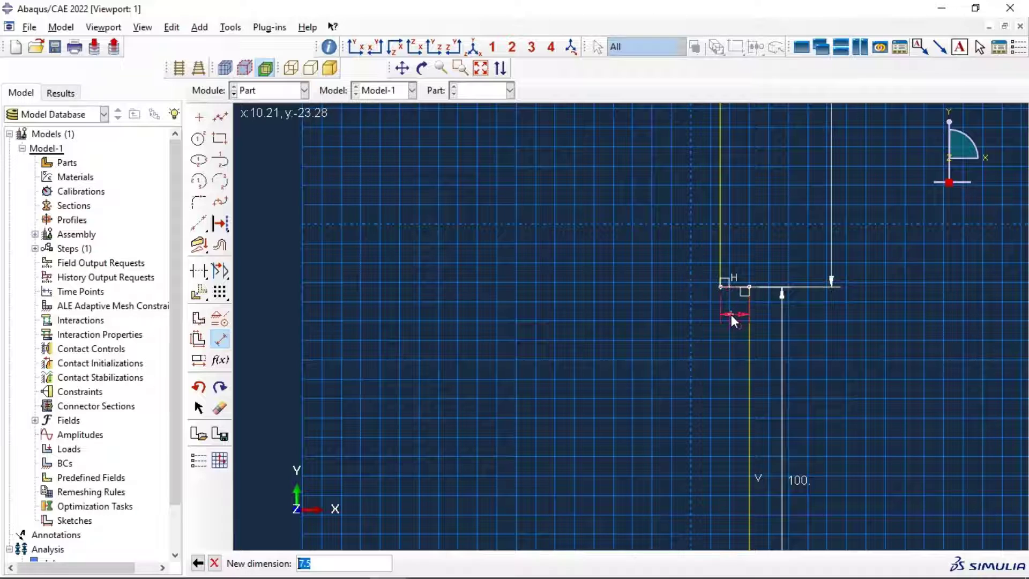
text(50)
key(Return)
- Dimension the short horizontal edge at the recess's upper end to 50
scroll(781, 284, down, 5)
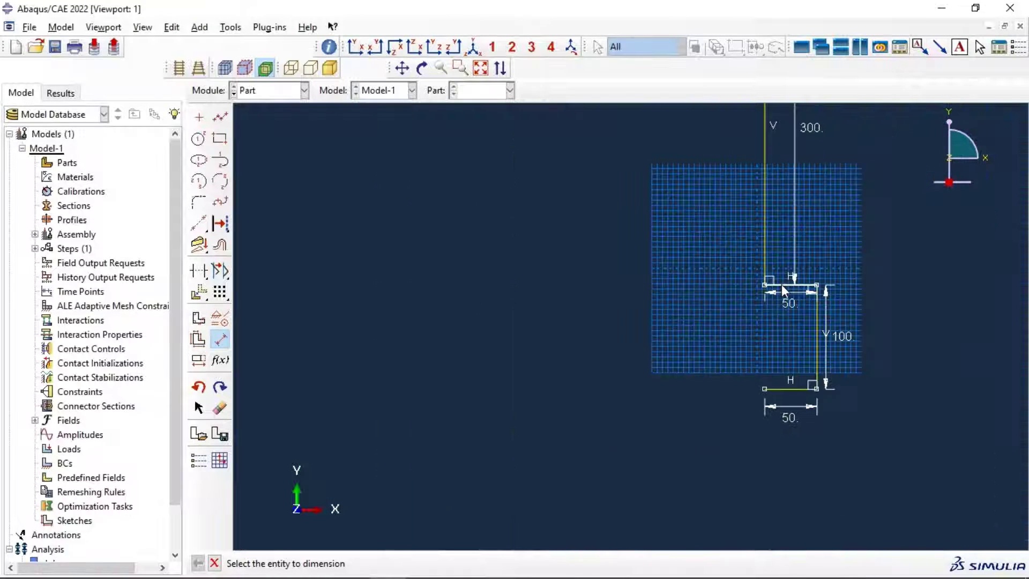
scroll(781, 284, down, 2)
scroll(808, 169, down, 3)
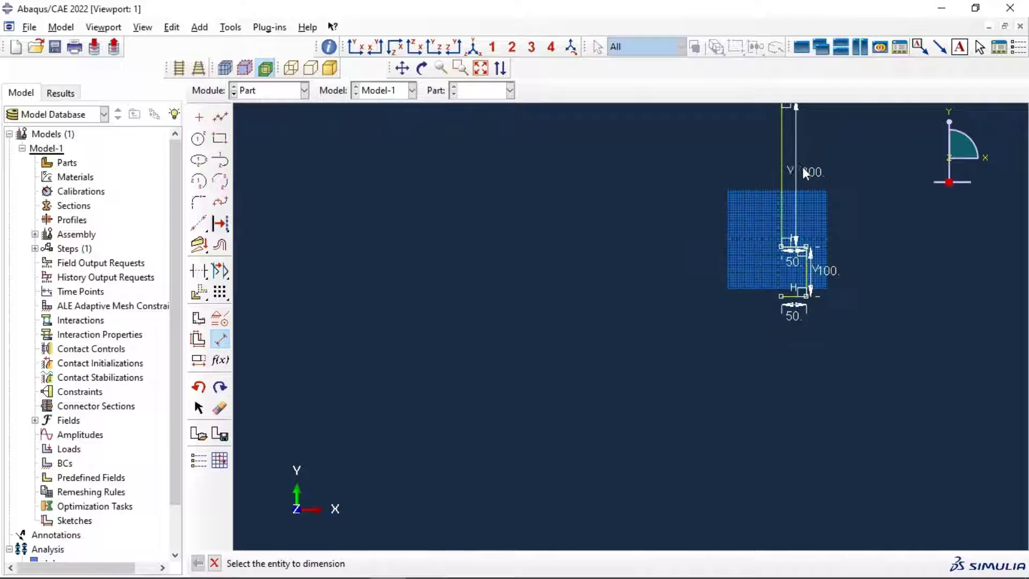
click(481, 68)
scroll(632, 223, up, 3)
scroll(632, 223, up, 2)
click(628, 198)
click(638, 232)
text(50)
key(Return)
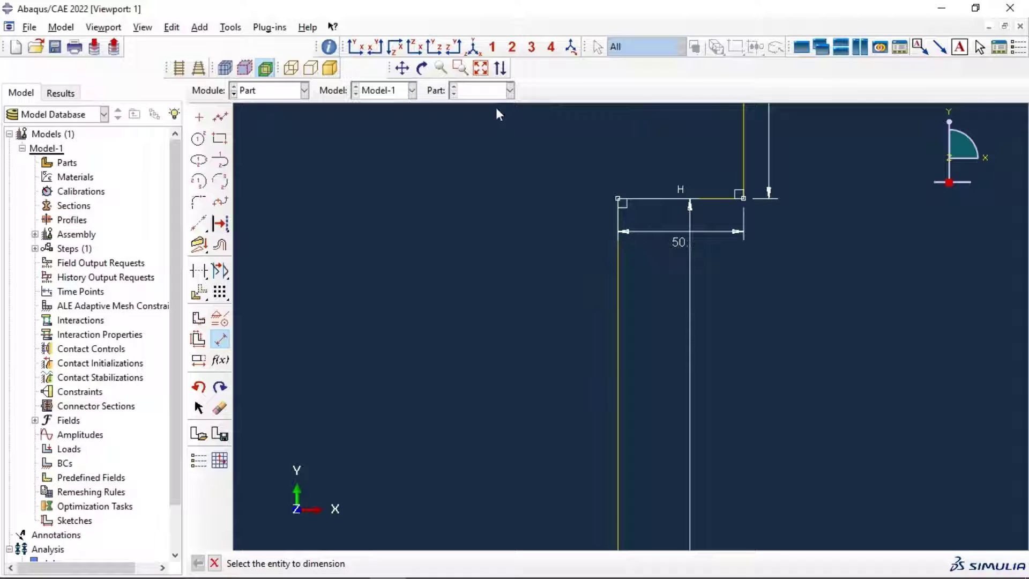
- Fillet the upper and lower inner corners of the recess with a radius of 50
scroll(536, 124, down, 3)
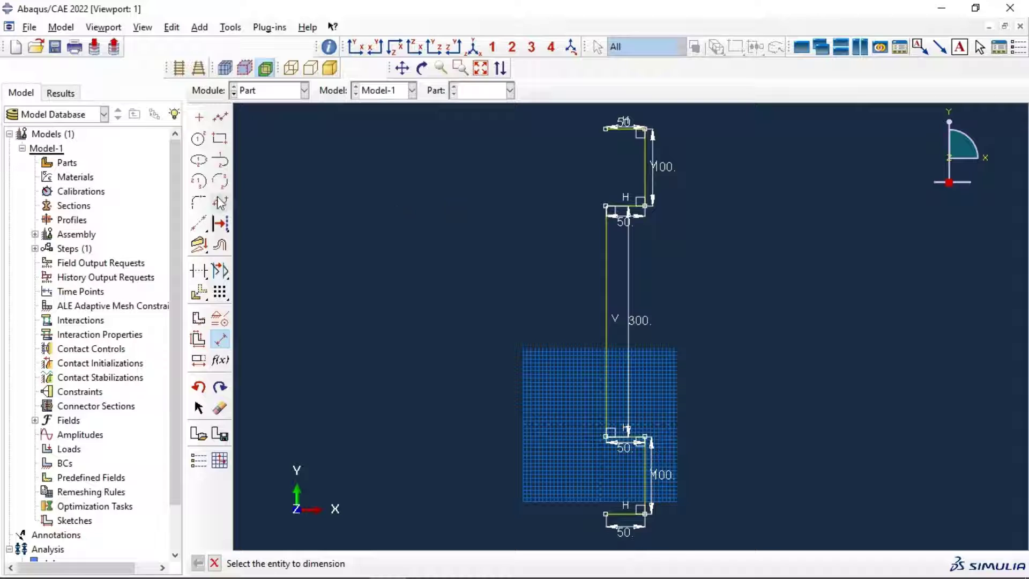
click(198, 203)
text(50)
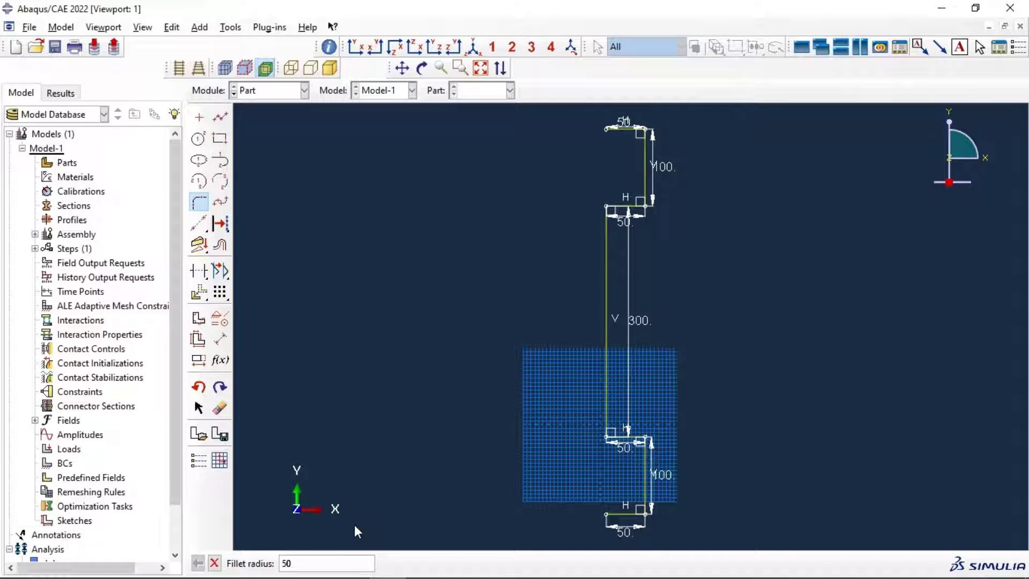
key(Return)
click(606, 243)
click(622, 211)
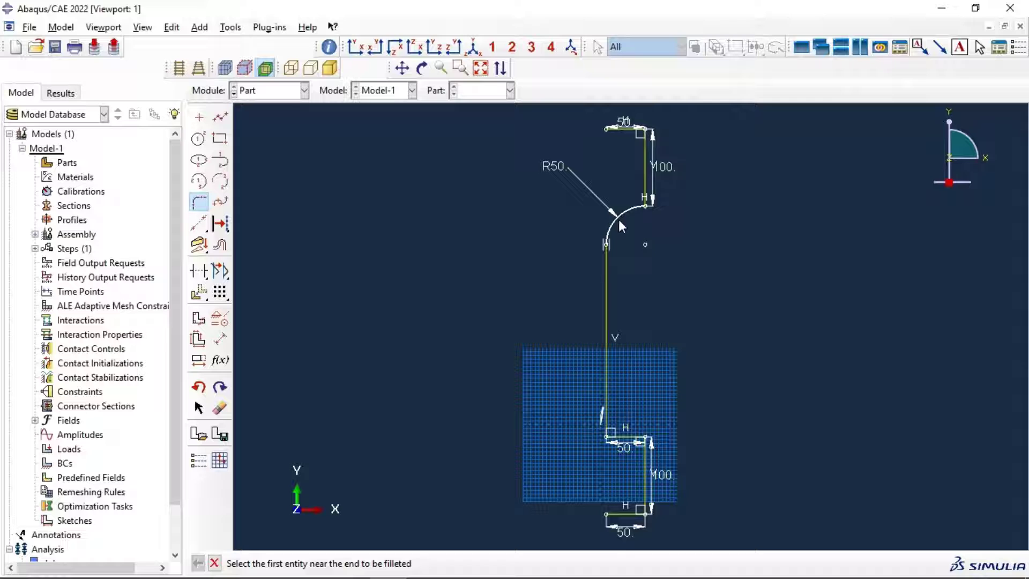
click(606, 418)
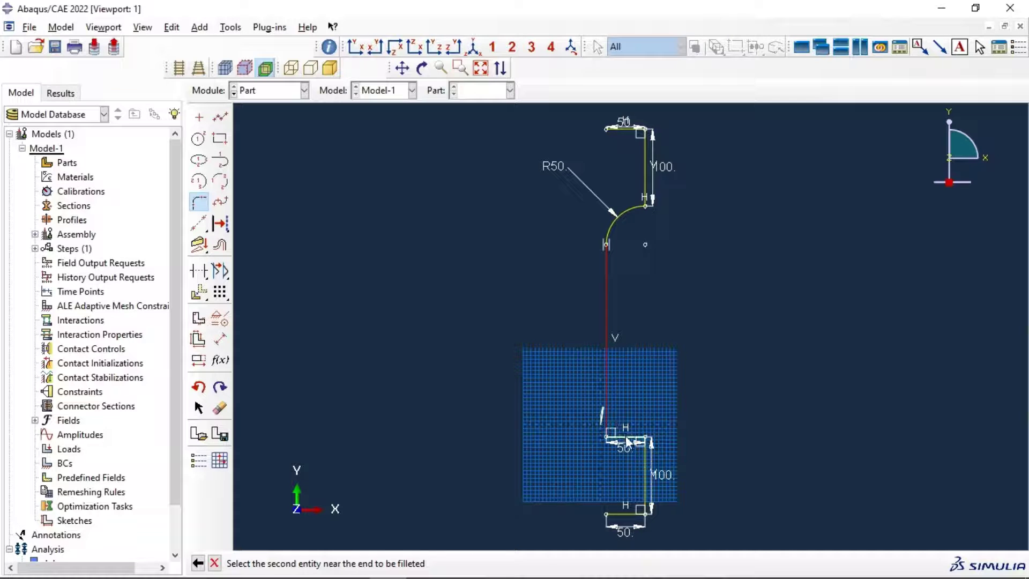
click(627, 440)
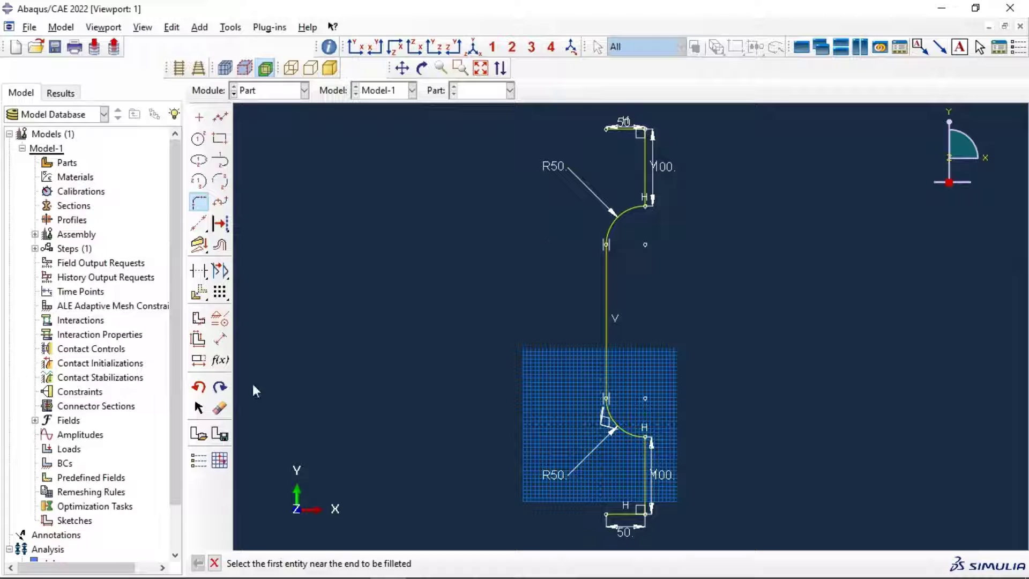
- Undo both corner fillets and the dimensions of the recess's two short horizontal edges
click(198, 387)
click(198, 387)
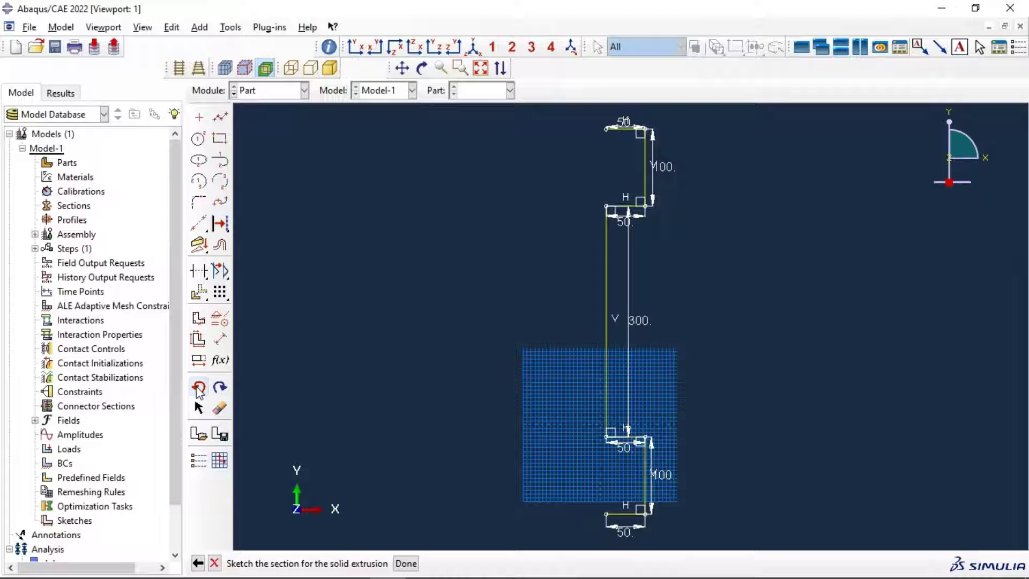
click(198, 387)
click(198, 387)
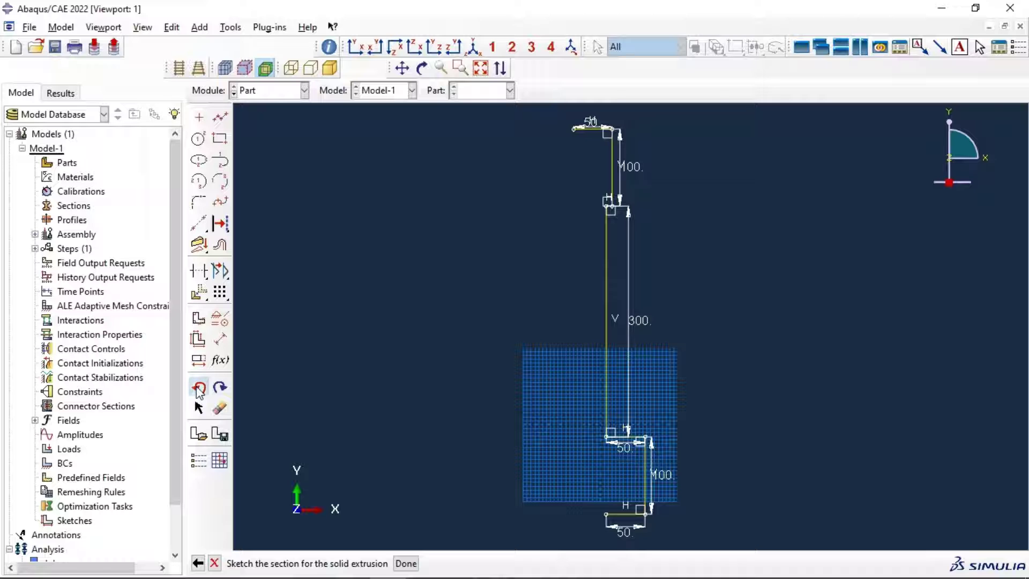
click(220, 339)
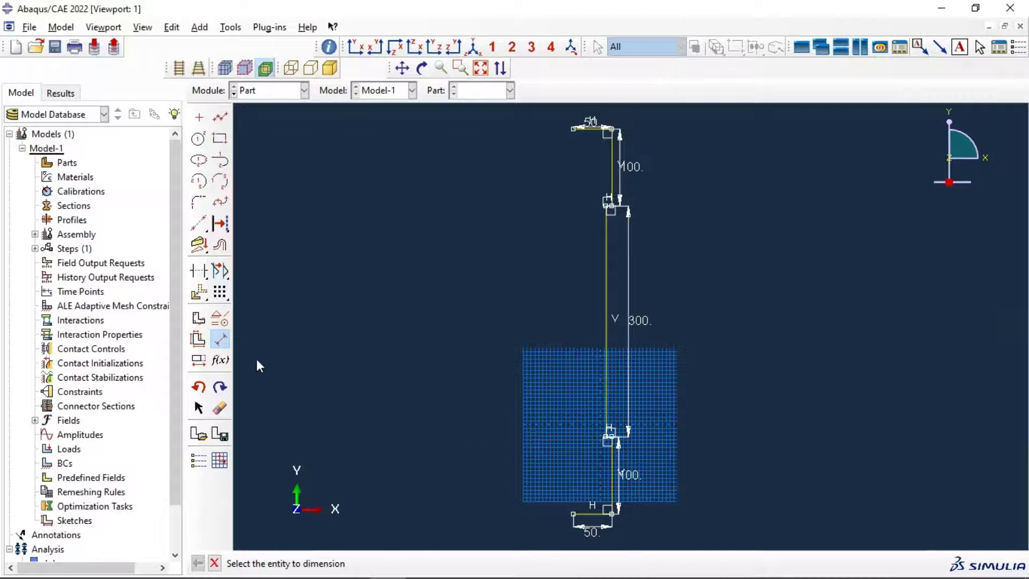
scroll(626, 433, up, 5)
click(634, 426)
click(634, 446)
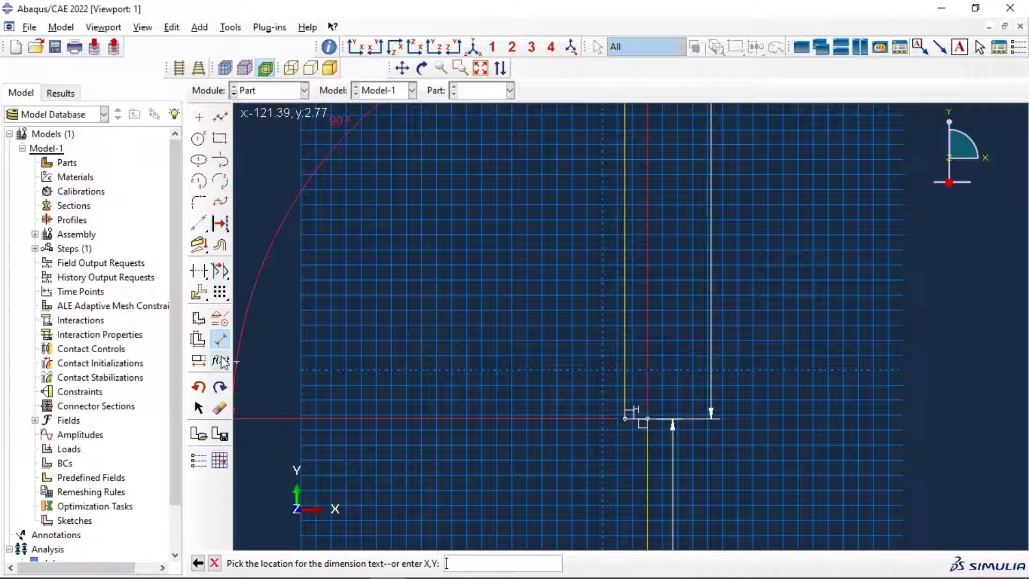
key(Escape)
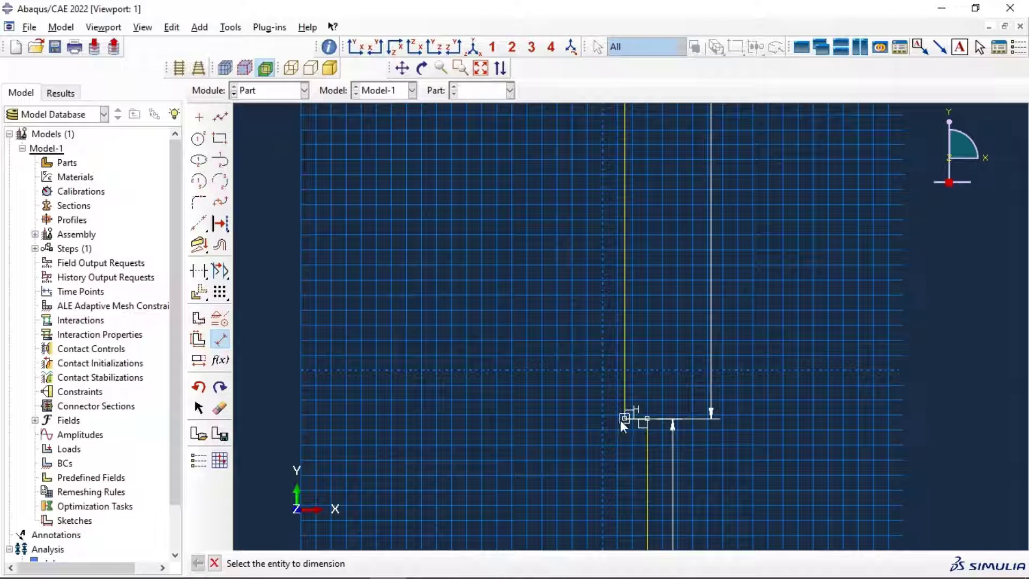
- Dimension the short horizontal edge at the recess's lower end to 25
click(634, 419)
click(632, 444)
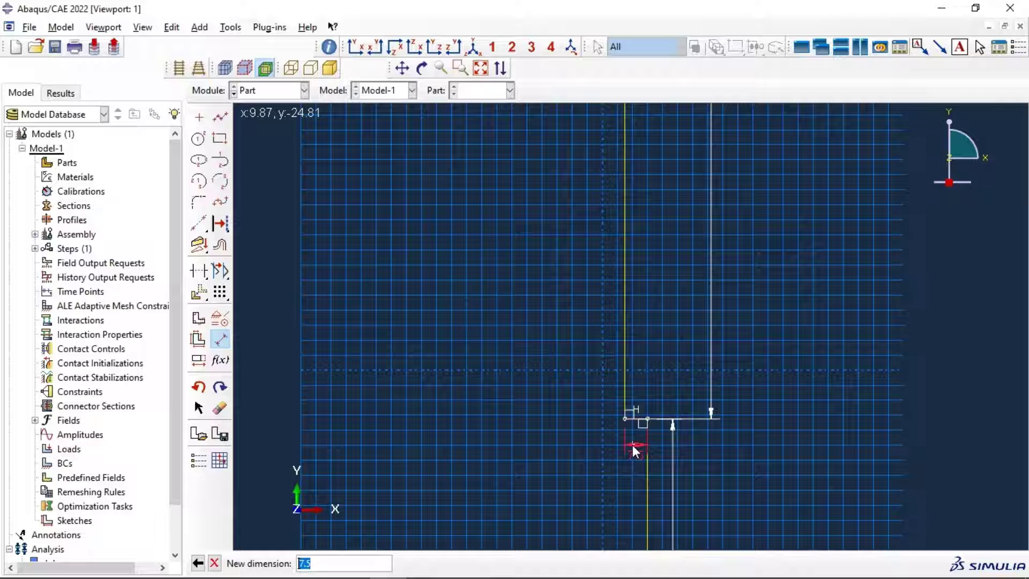
text(25)
key(Return)
- Dimension the short horizontal edge at the recess's upper end to 25
scroll(667, 338, down, 3)
scroll(667, 336, down, 2)
scroll(661, 155, up, 4)
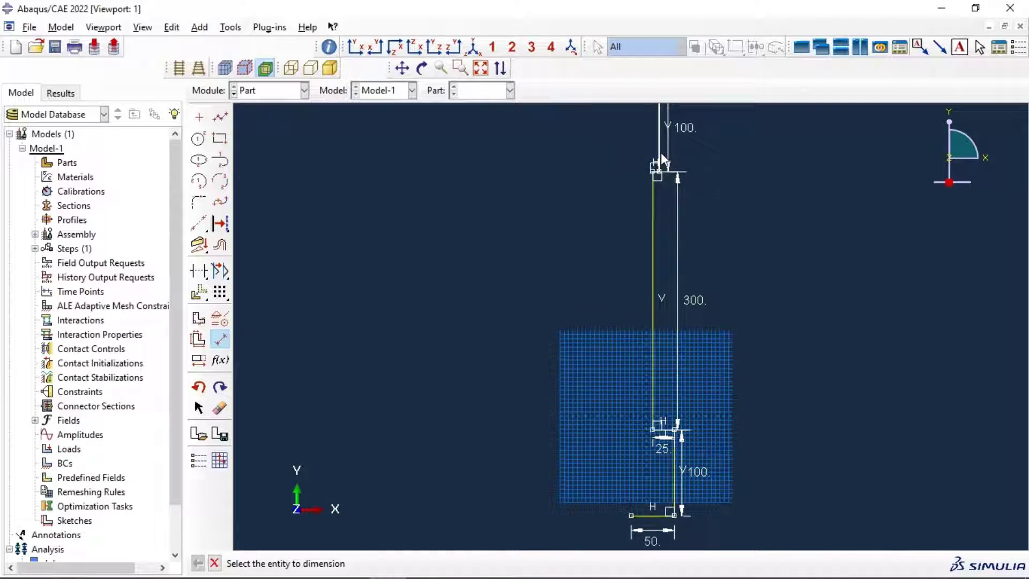
scroll(657, 177, up, 2)
click(667, 173)
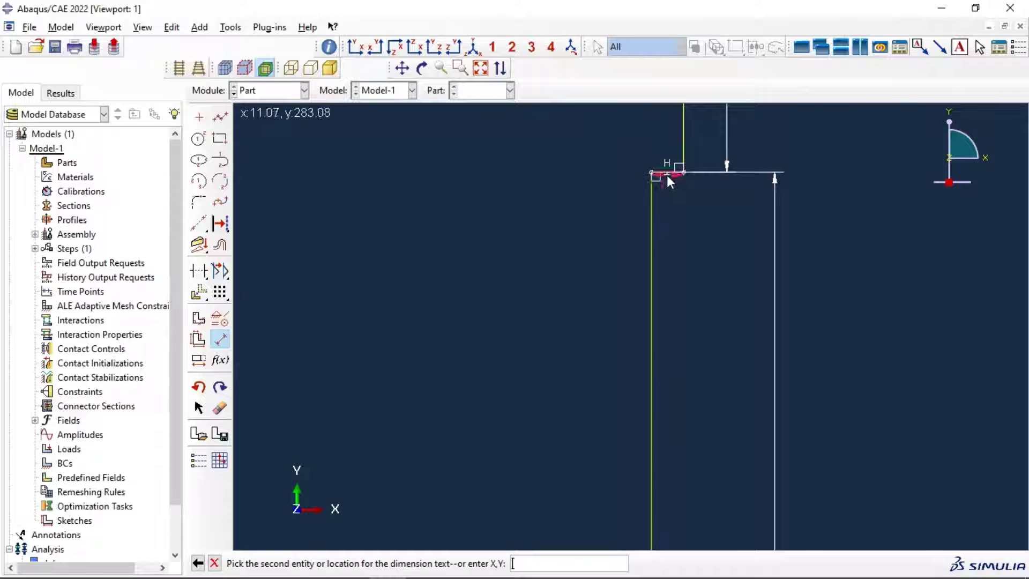
click(668, 198)
text(25)
key(Return)
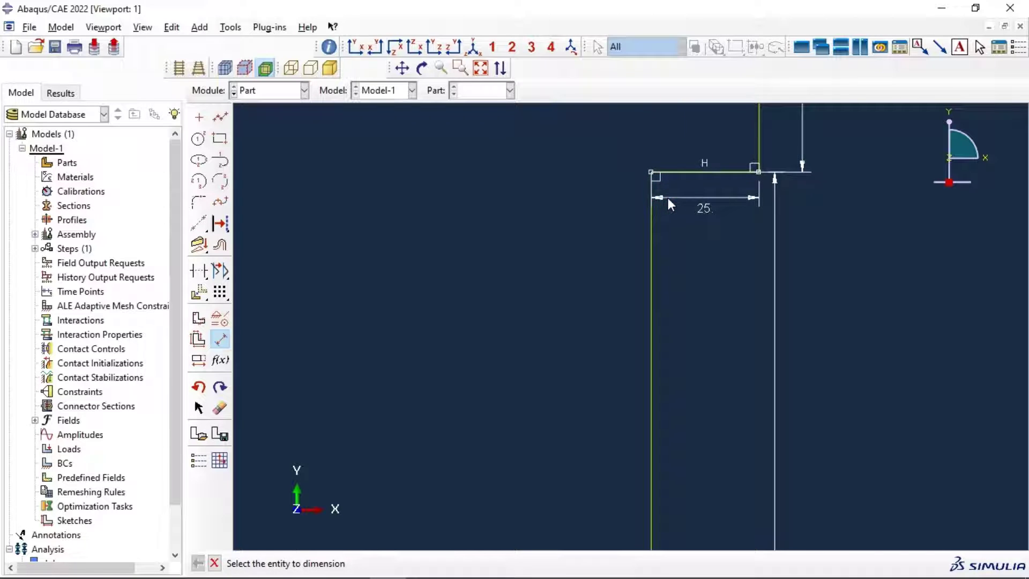
click(481, 68)
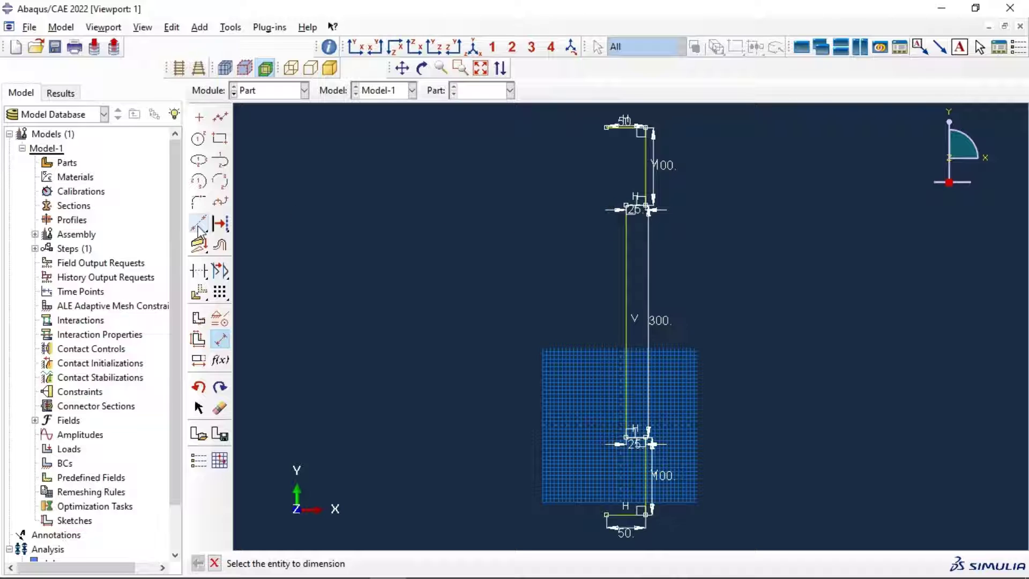
- Try a fillet of radius 50 on the recess's upper inner corner and undo it
click(199, 201)
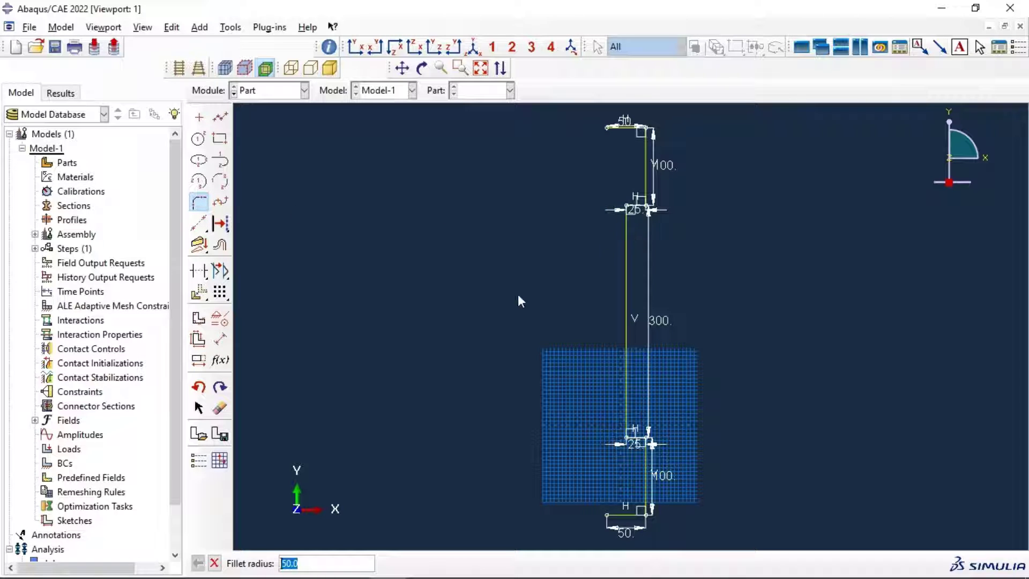
text(50)
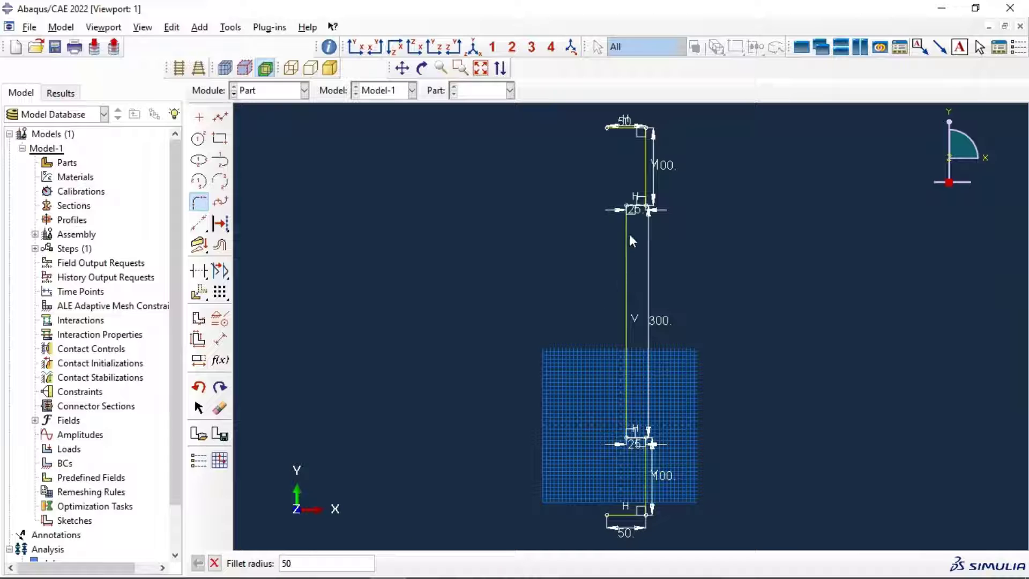
key(Return)
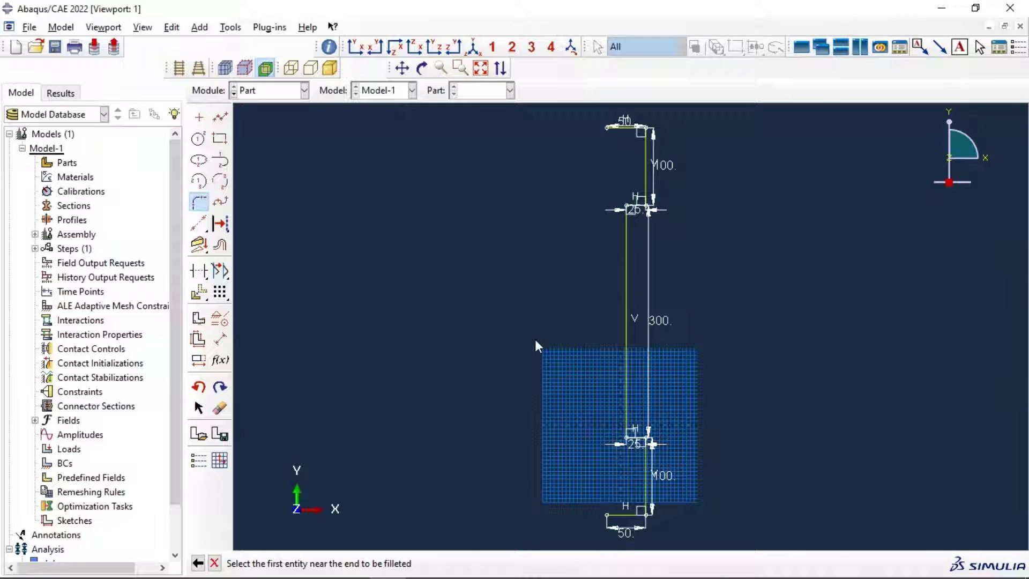
click(629, 215)
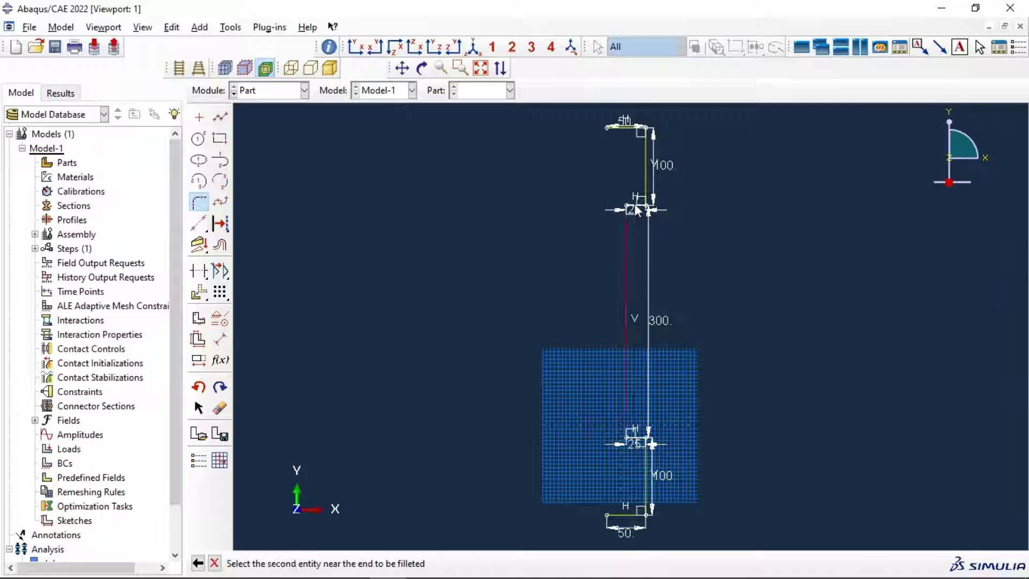
click(636, 210)
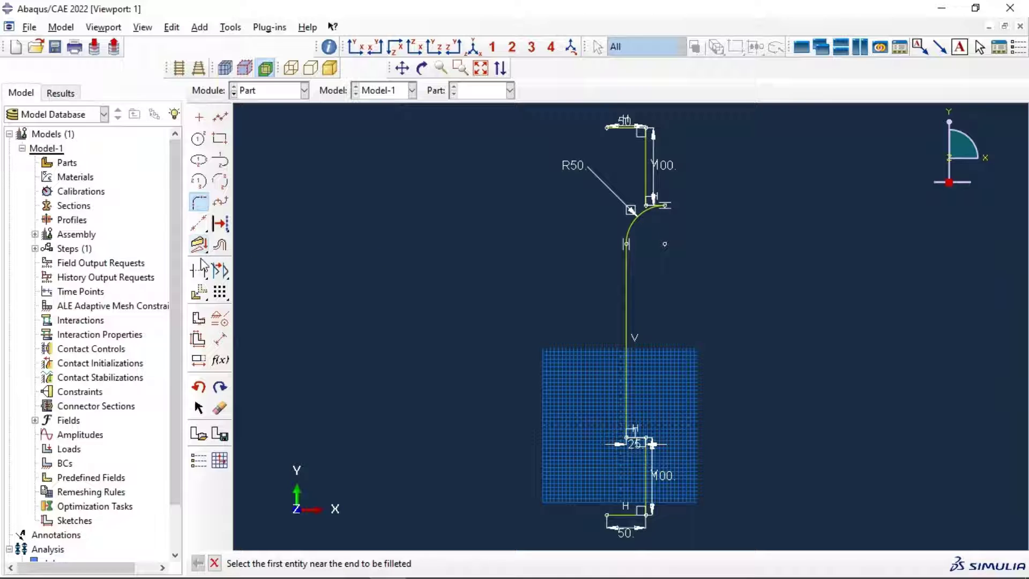
click(198, 386)
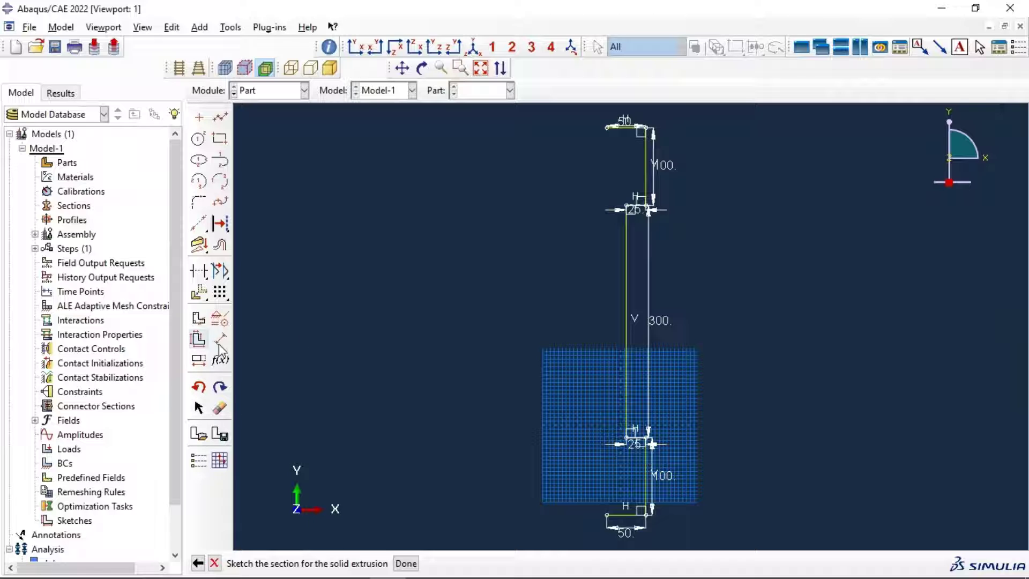
- Fillet the recess's upper inner corner with a radius of 25
scroll(631, 206, up, 4)
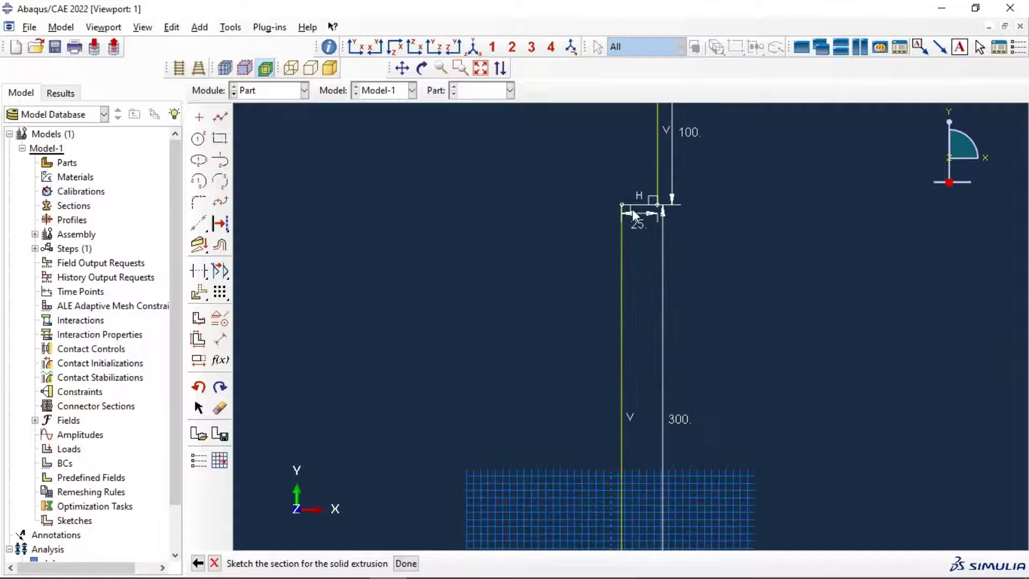
click(199, 202)
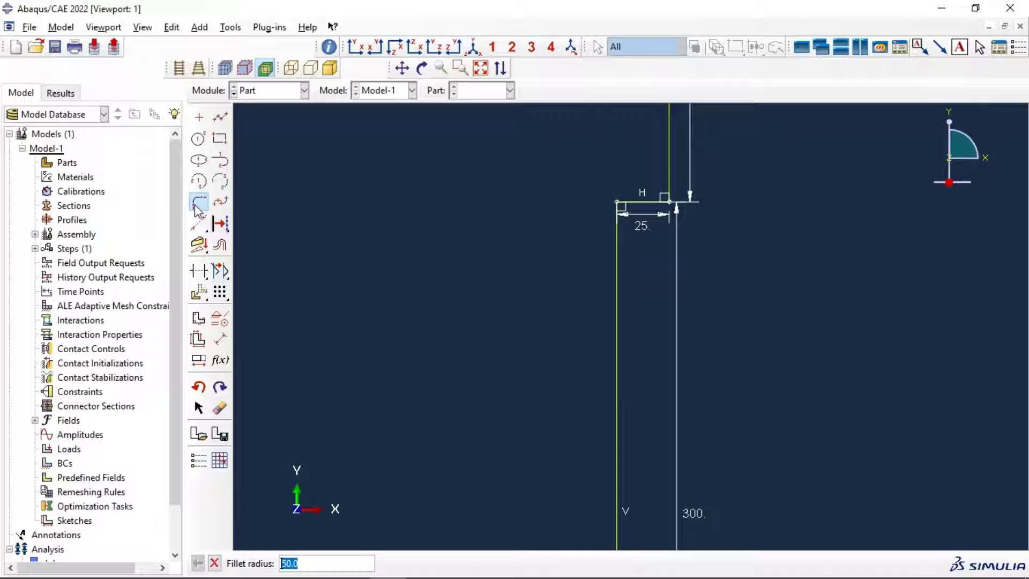
text(25)
key(Return)
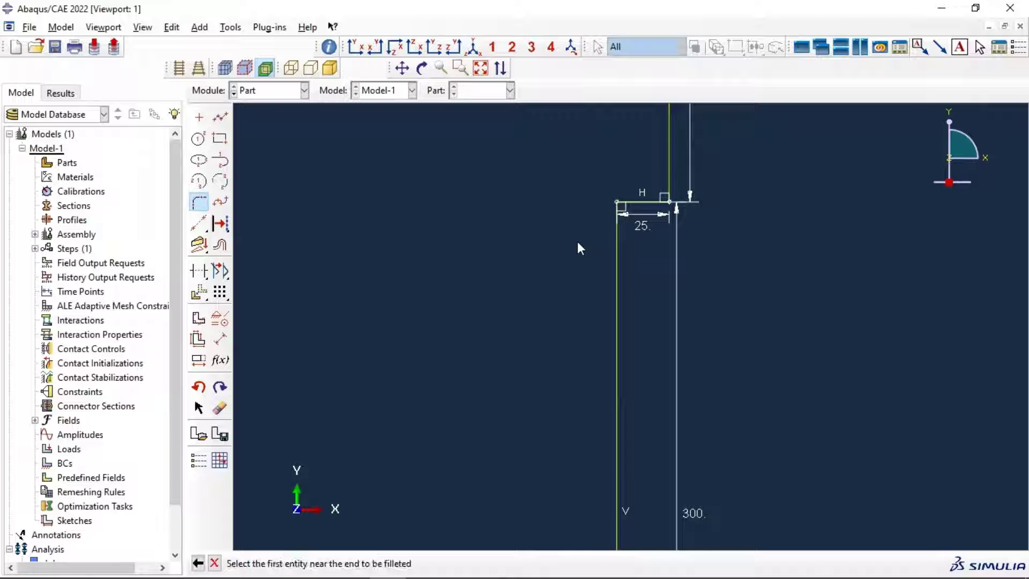
click(616, 283)
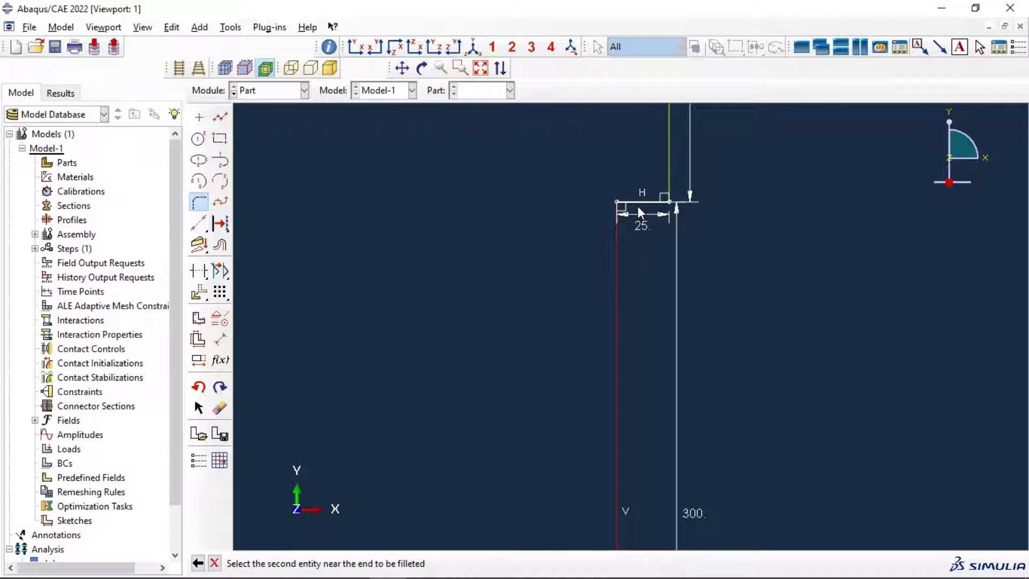
click(637, 205)
- Apply the same 25 radius fillet to the recess's lower inner corner
scroll(621, 198, down, 2)
scroll(637, 391, up, 5)
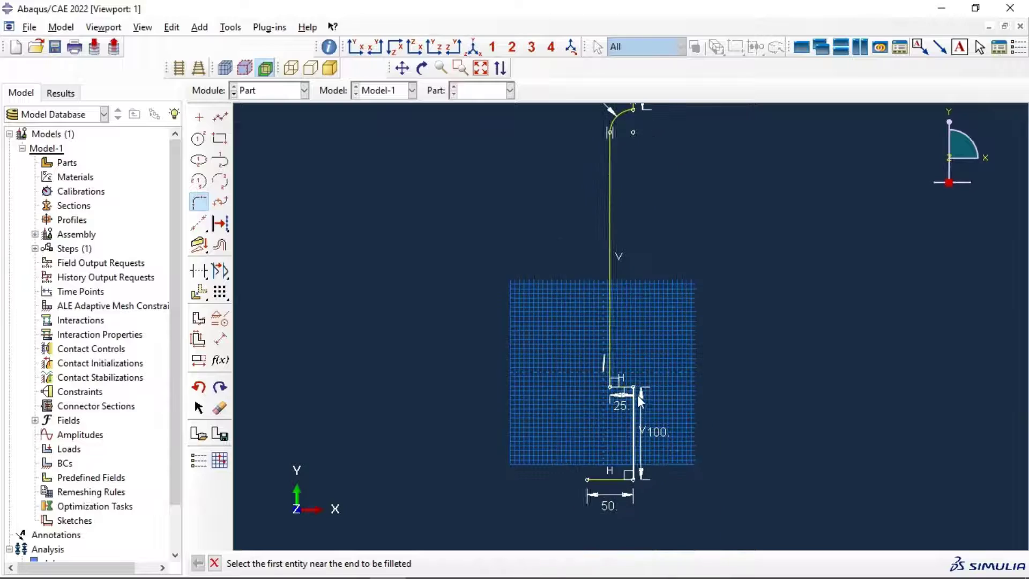
click(638, 384)
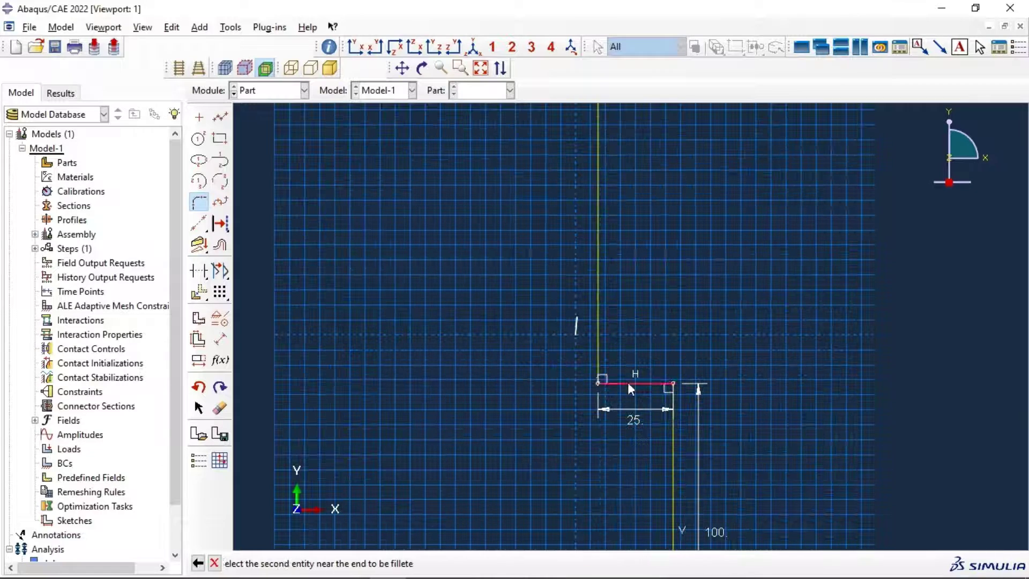
click(598, 347)
- Draw a vertical line joining the profile's two open ends and set it as construction geometry
scroll(540, 319, down, 5)
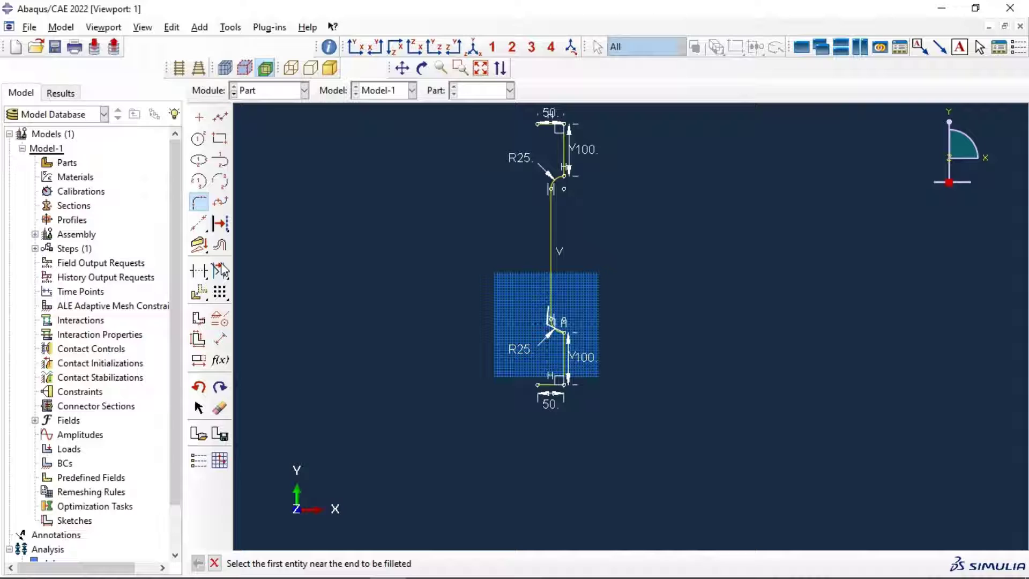
click(220, 117)
click(538, 124)
click(534, 382)
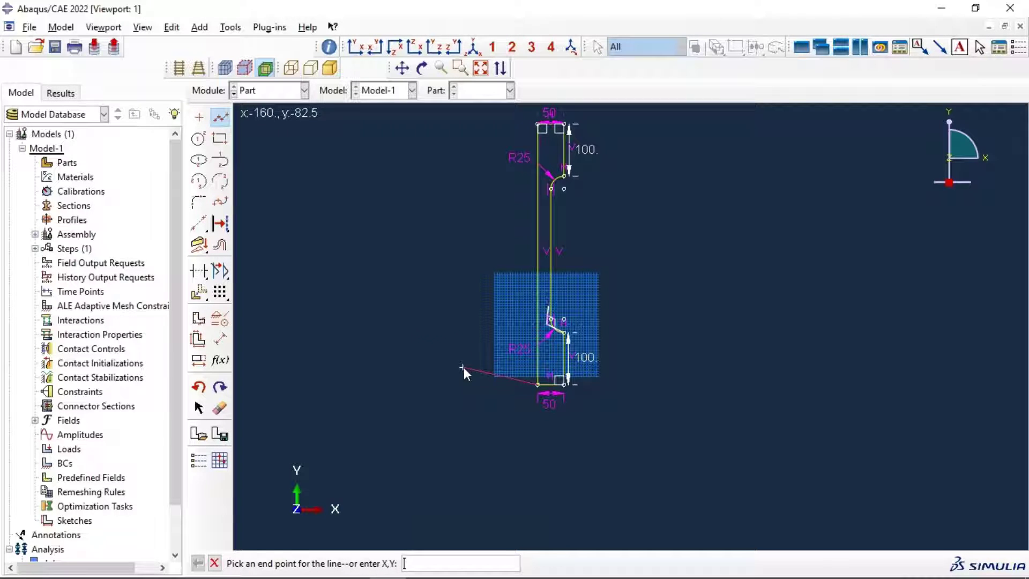
click(220, 224)
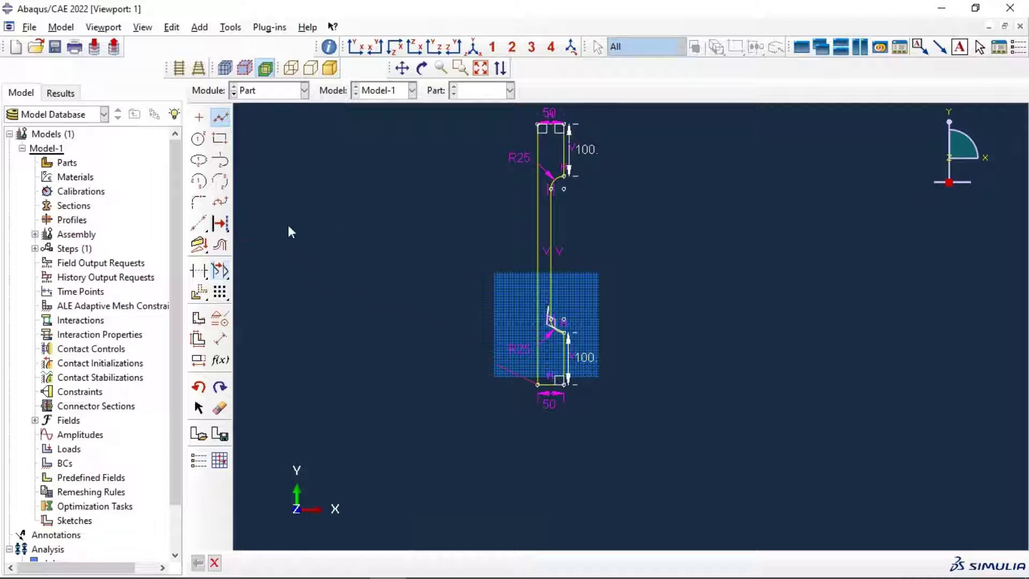
click(536, 203)
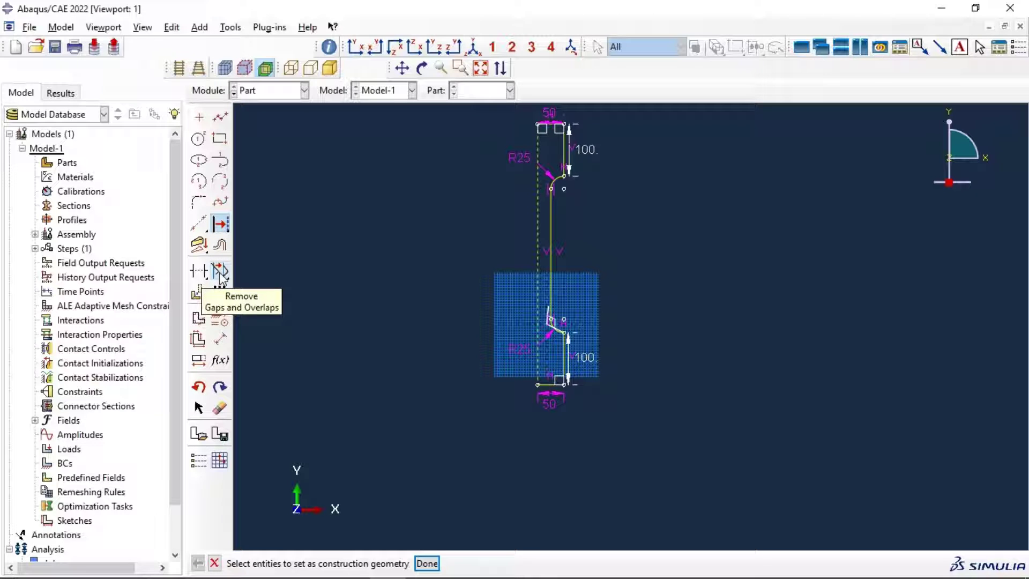
- Mirror a copy of the whole half profile about the vertical construction line
click(203, 297)
drag(203, 297, 283, 293)
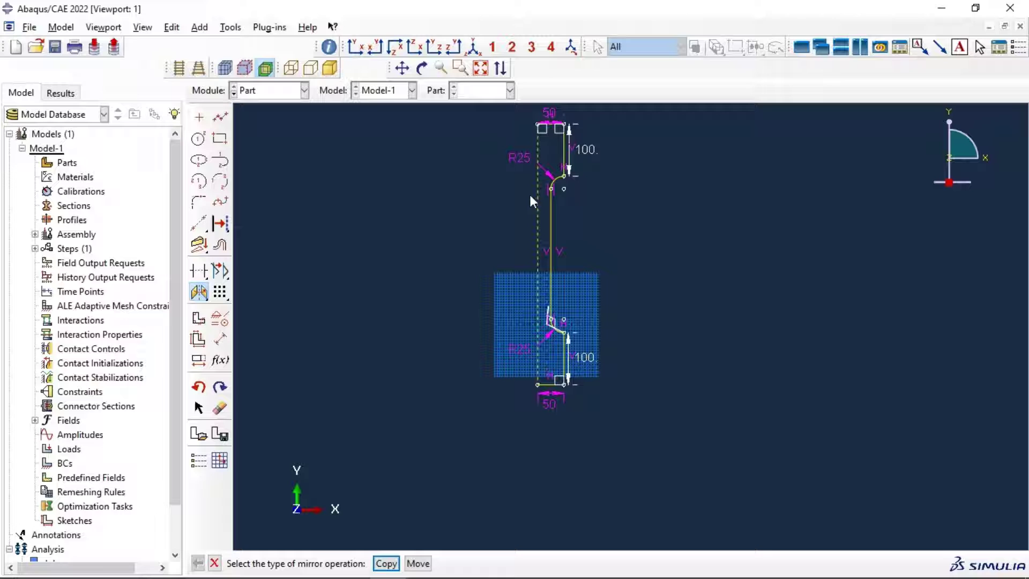
click(386, 563)
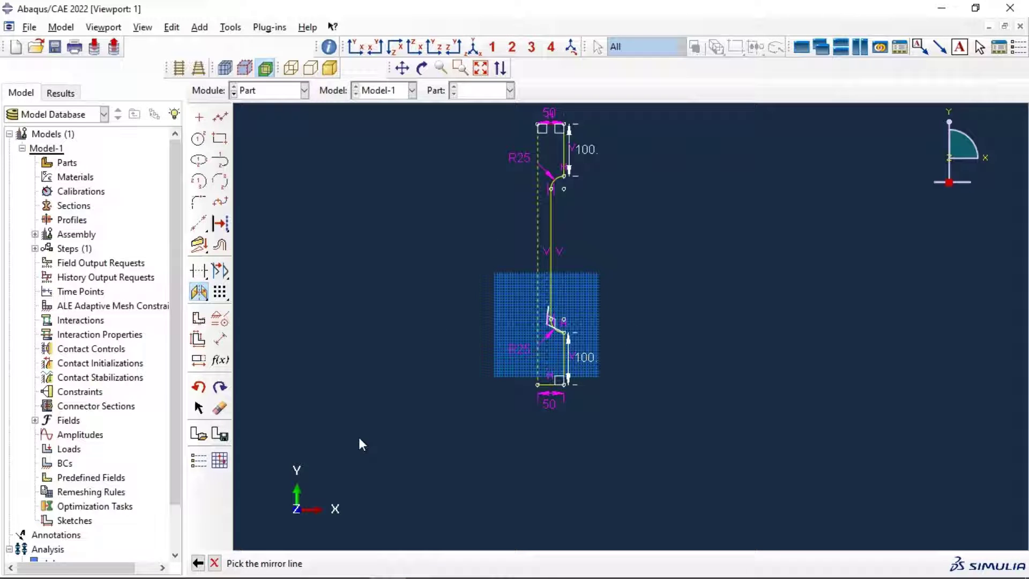
click(538, 152)
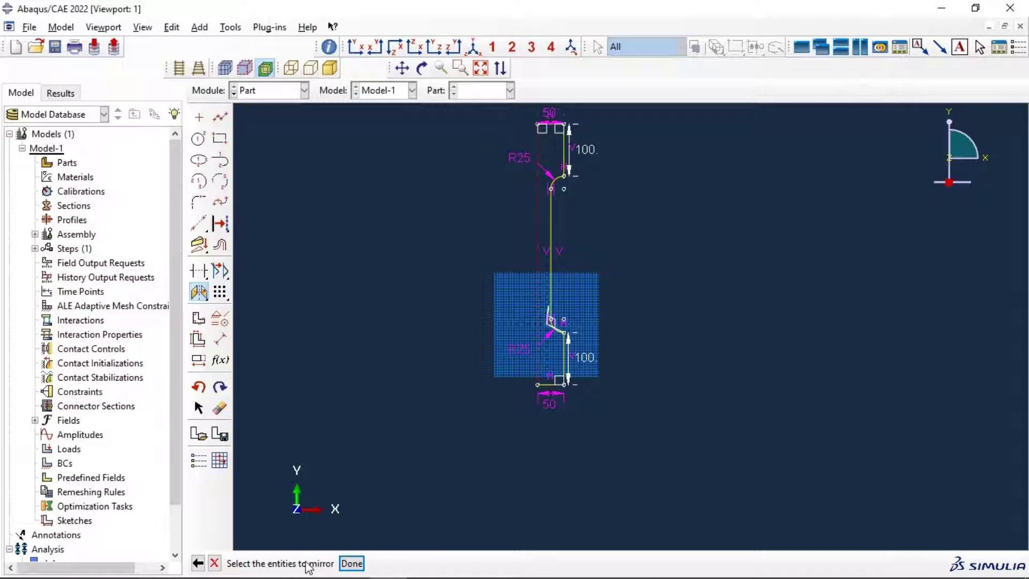
mouse_move(516, 117)
mouse_down()
mouse_move(583, 204)
mouse_move(644, 413)
mouse_up()
click(352, 563)
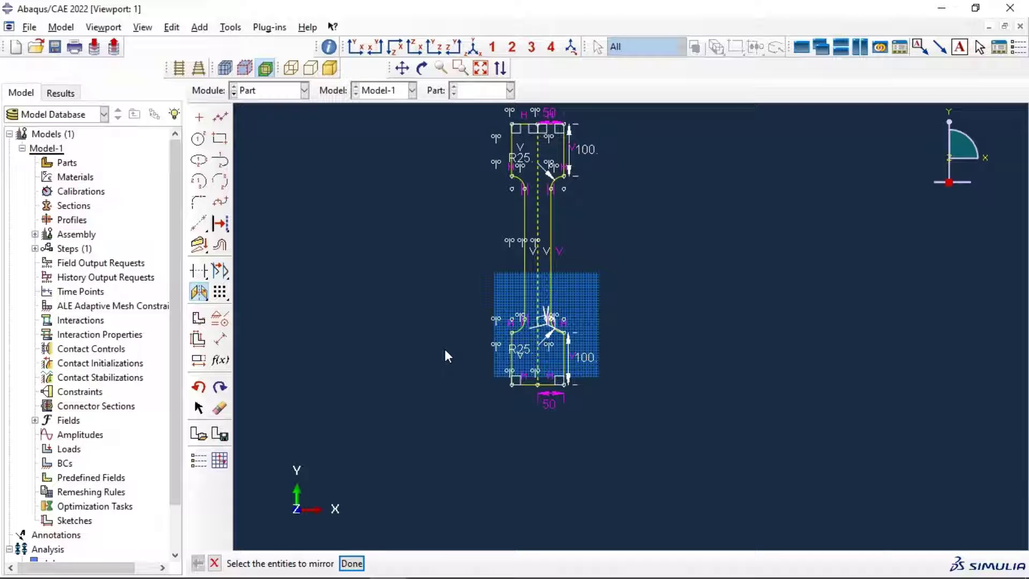
scroll(541, 195, up, 2)
click(352, 563)
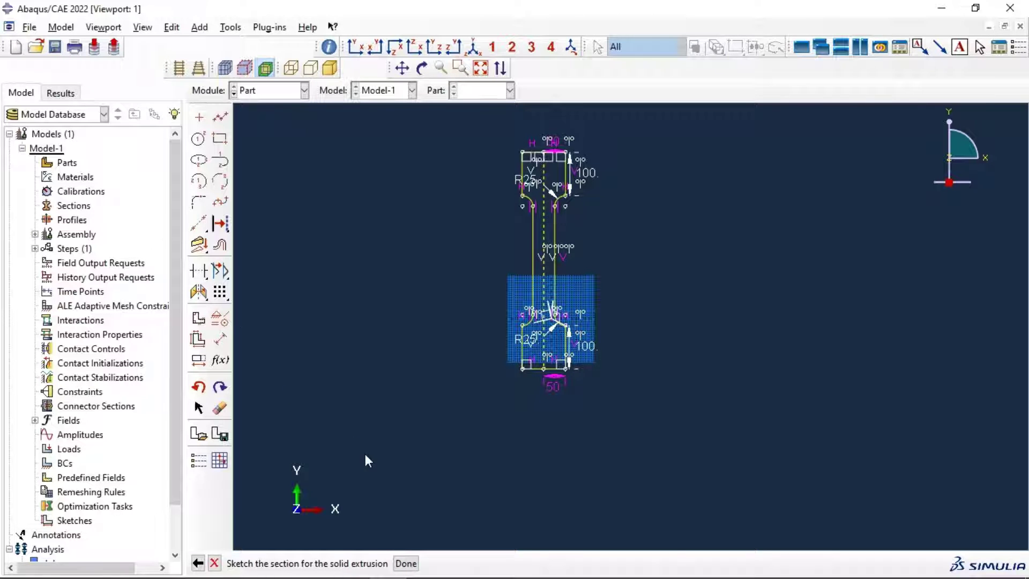
- Try to finish the section sketch, and delete the 50 dimension and the horizontal constraint on the right half of the profile's upper edge
click(406, 563)
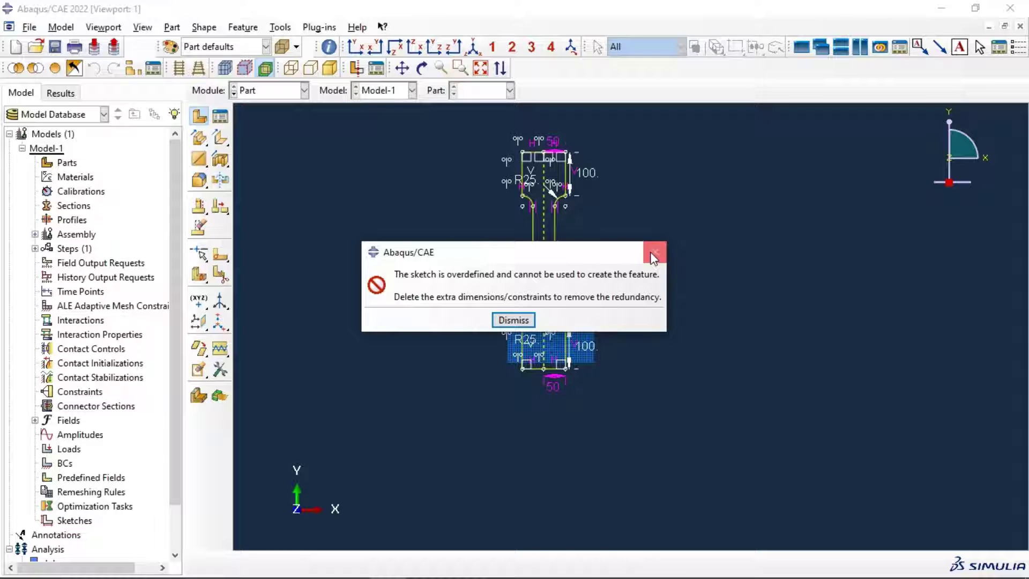
click(660, 253)
scroll(562, 249, up, 5)
scroll(530, 304, down, 3)
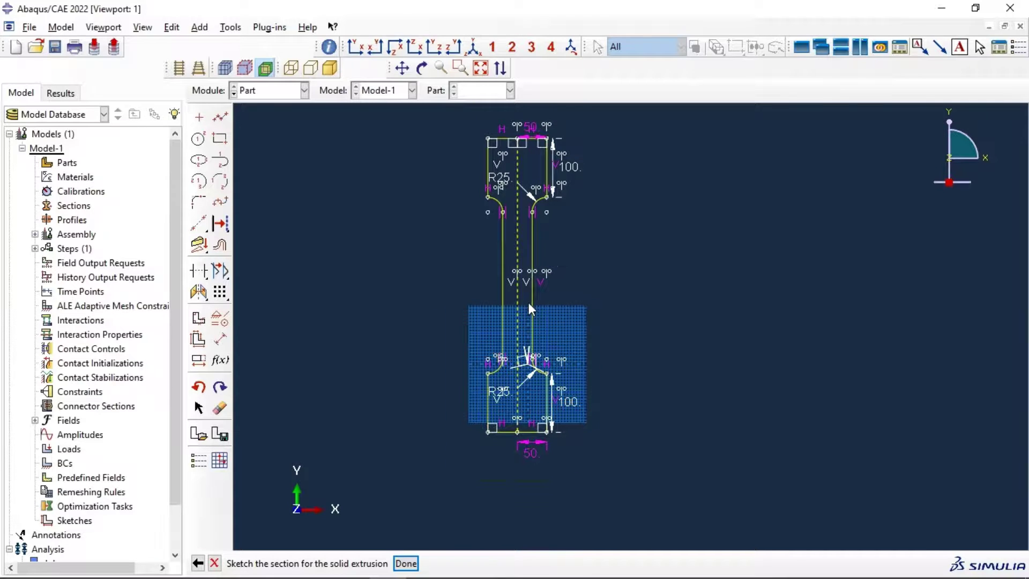
scroll(499, 148, up, 1)
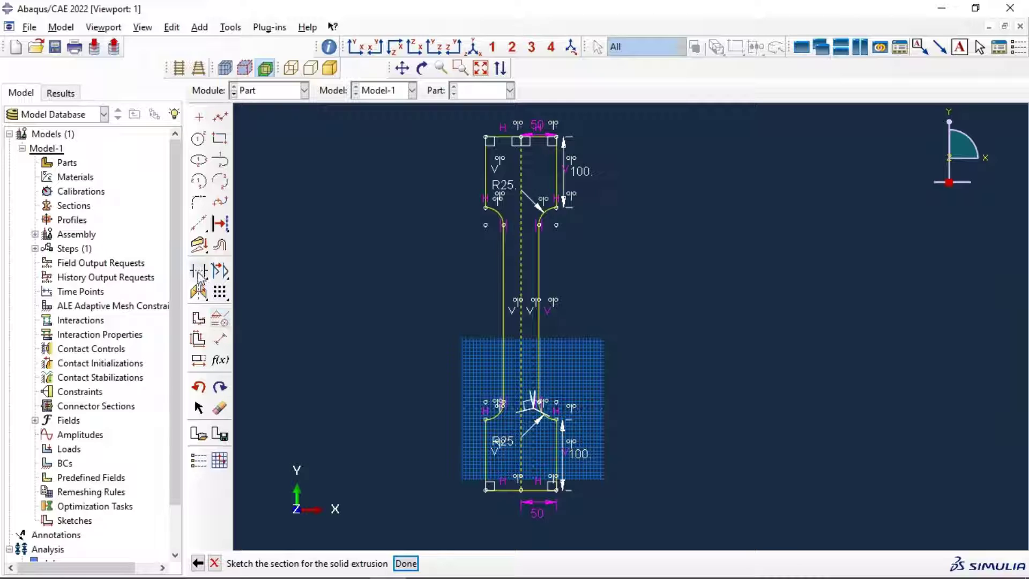
click(219, 407)
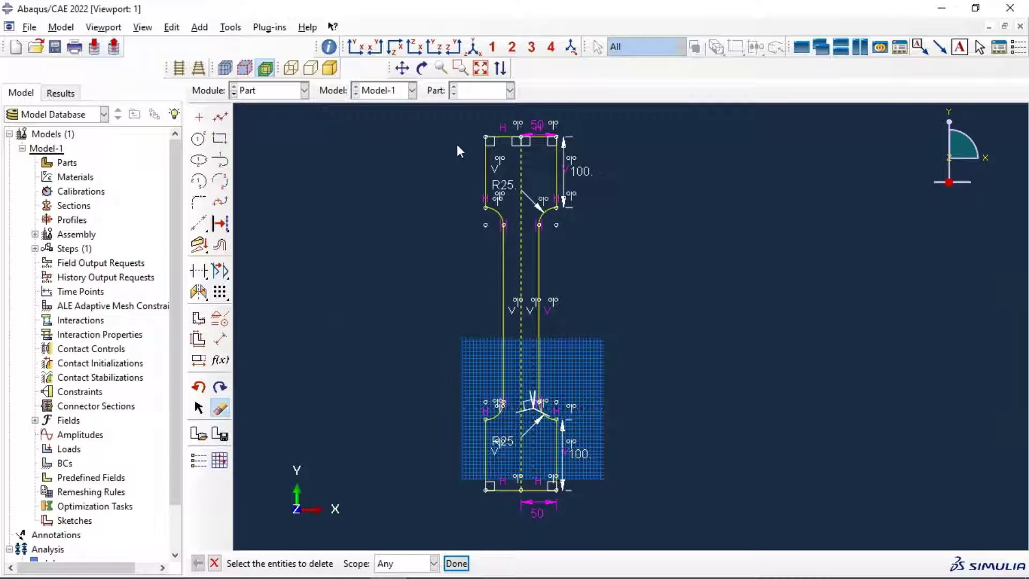
click(540, 137)
click(535, 125)
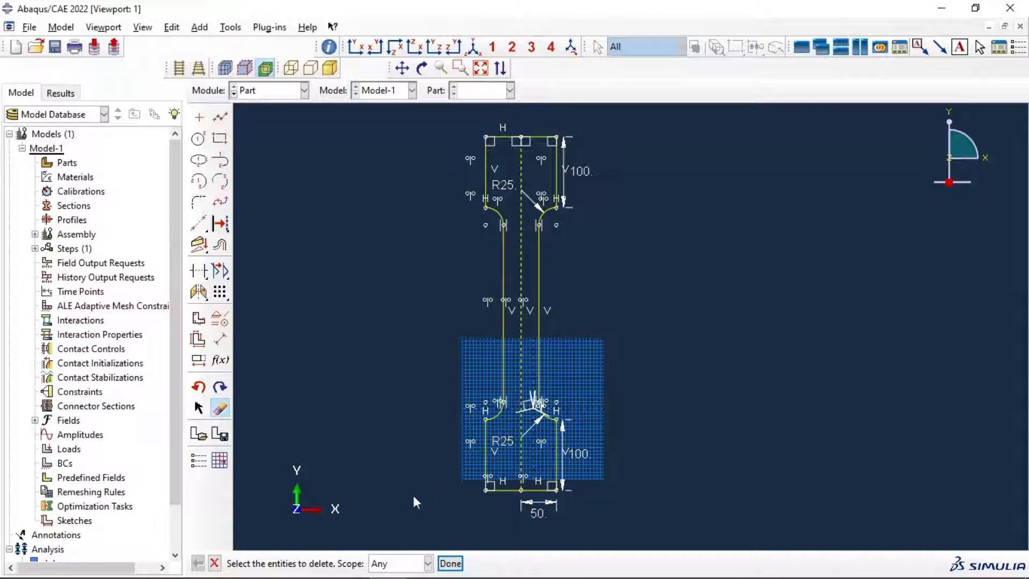
click(450, 563)
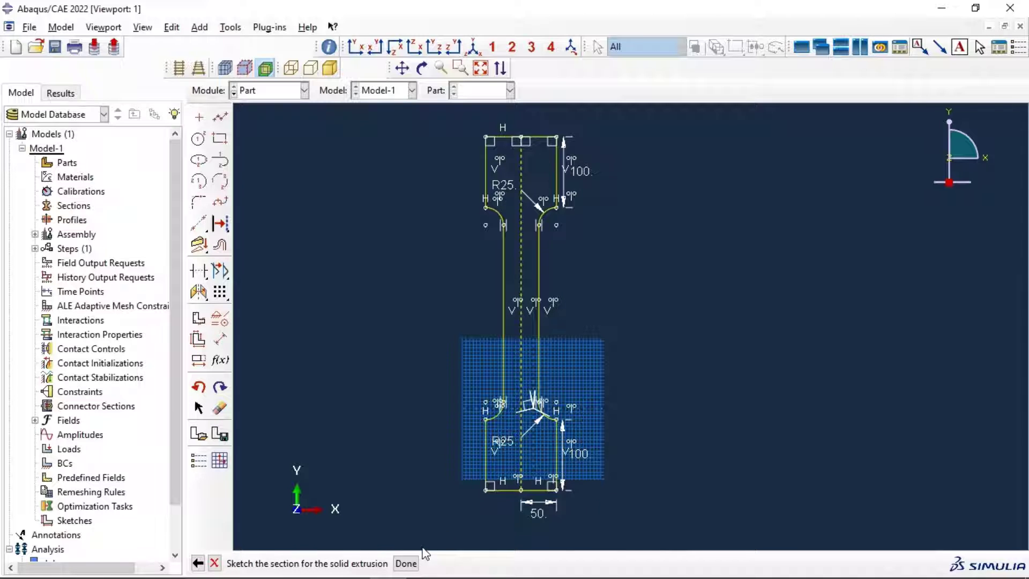
- Finish the section sketch and extrude it into a solid with a blind depth, without twist or draft
click(405, 563)
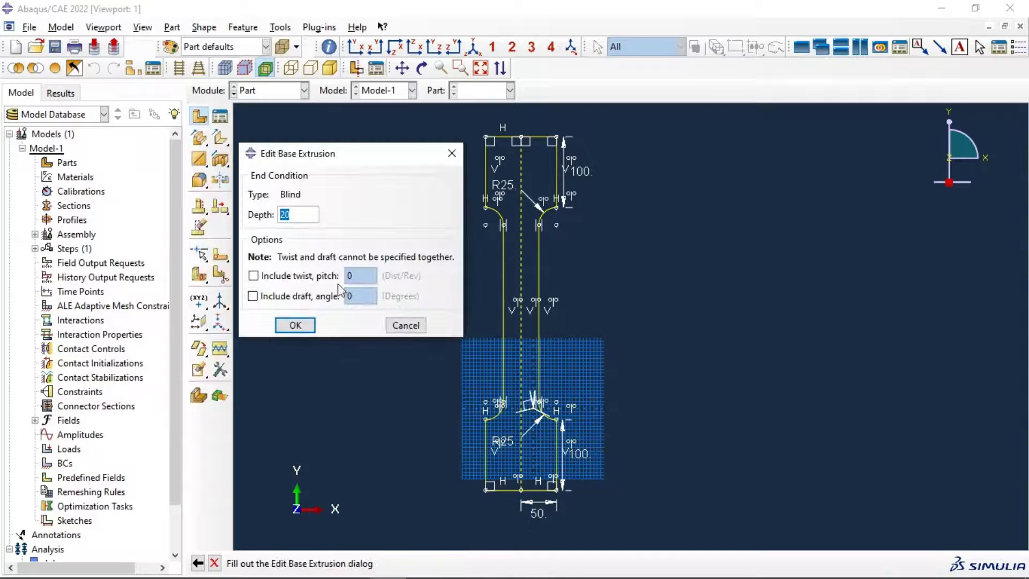
text(1000)
click(295, 325)
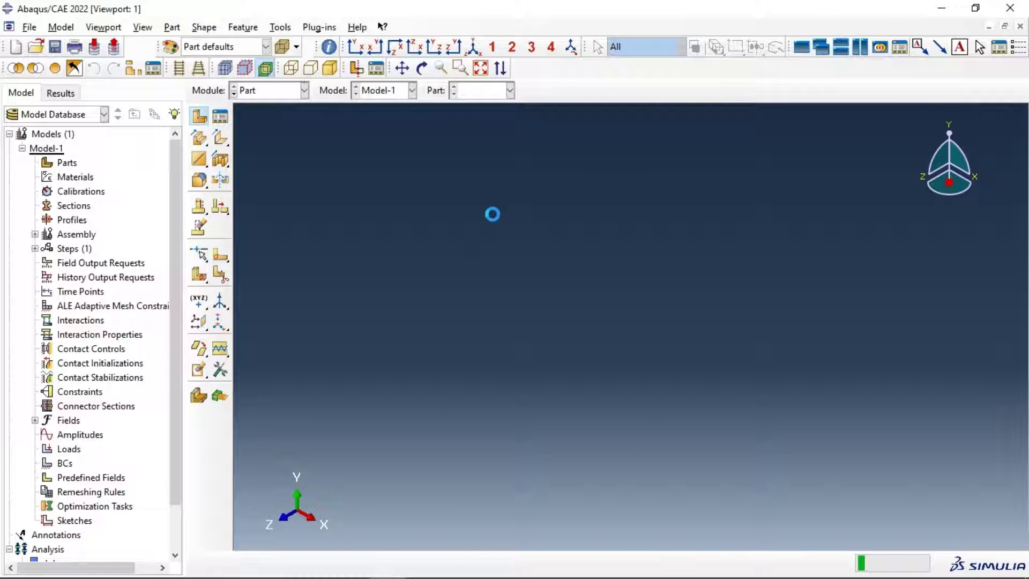
- Create a three-point datum plane through the outer ends of the lower fillets, where they meet the wide grip
click(422, 69)
drag(634, 250, 526, 351)
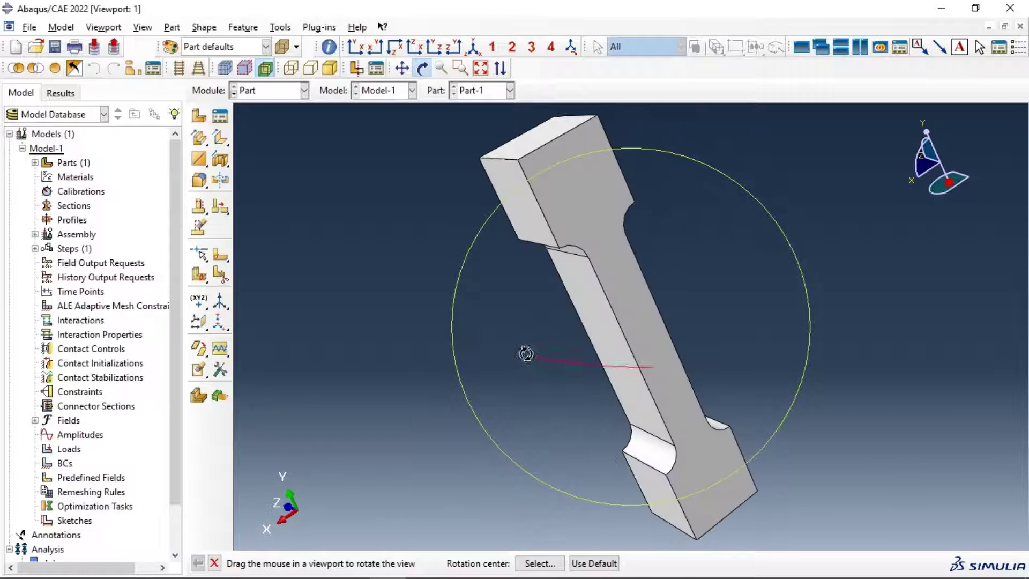
drag(200, 322, 261, 327)
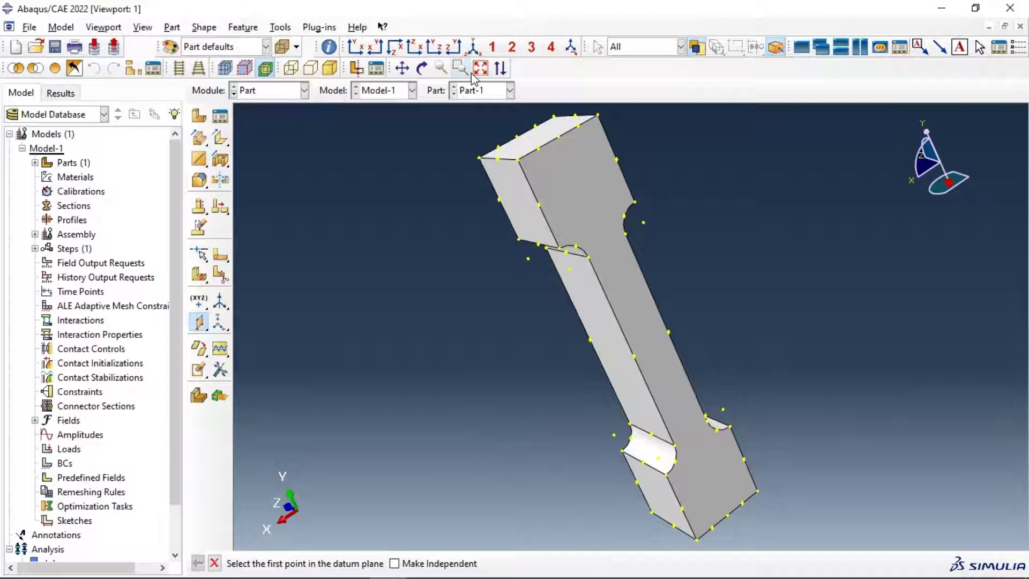
click(421, 68)
drag(519, 208, 458, 291)
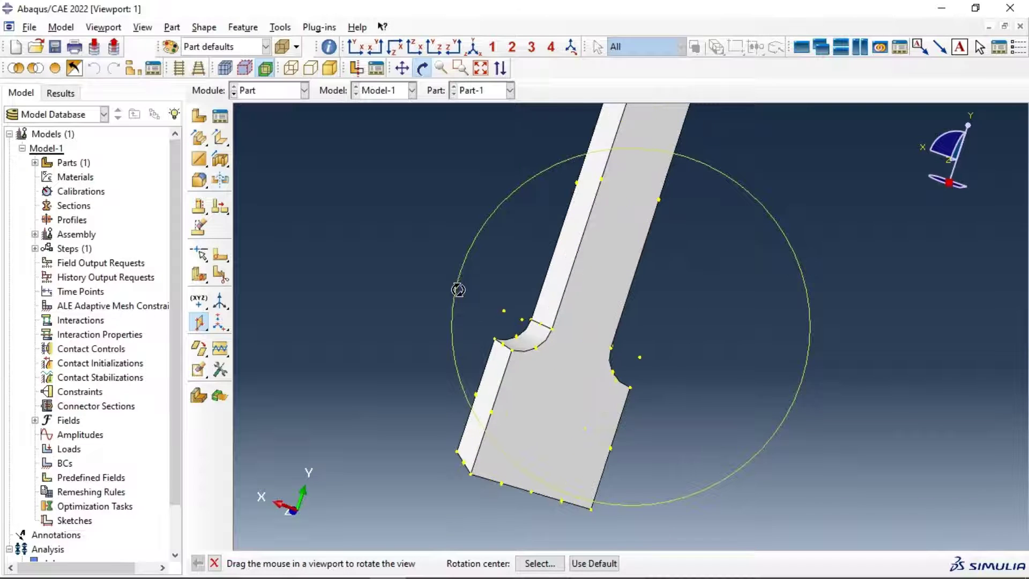
click(422, 67)
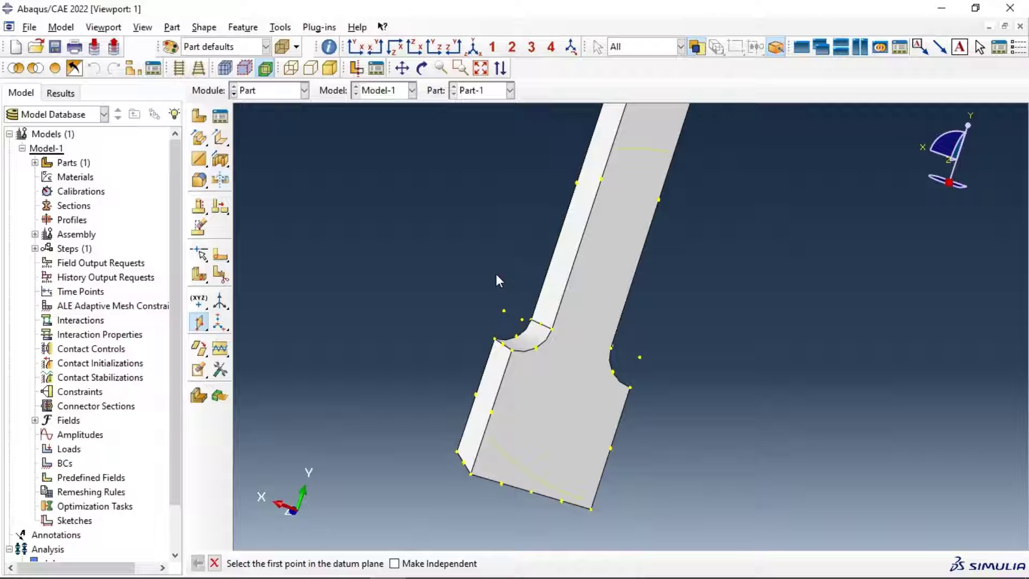
click(513, 352)
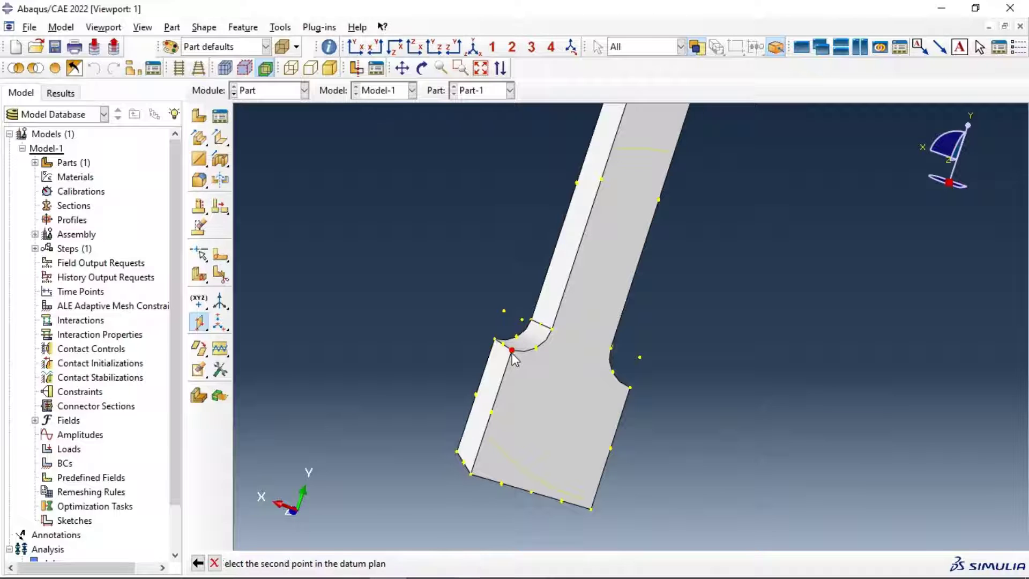
click(631, 388)
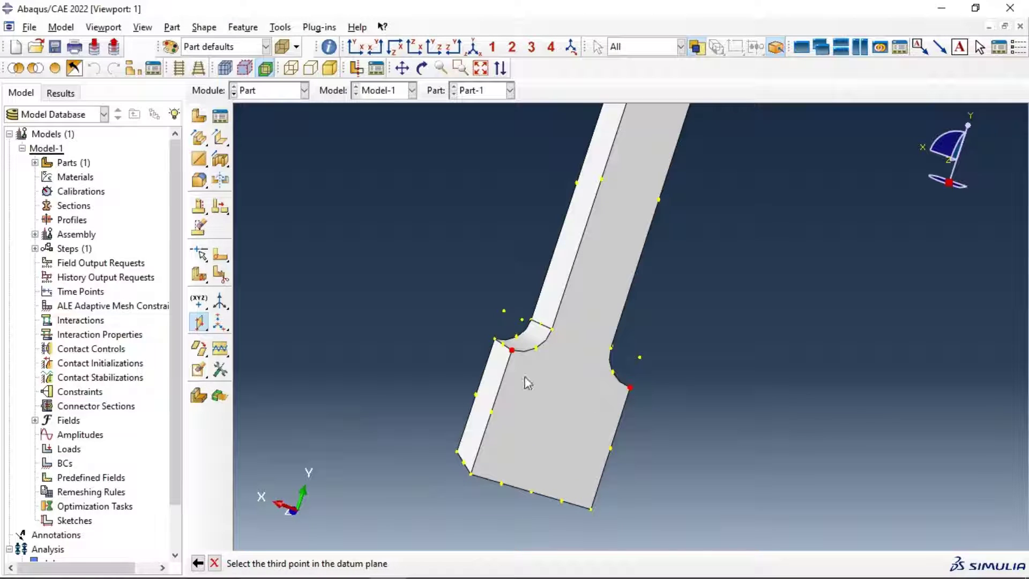
click(494, 339)
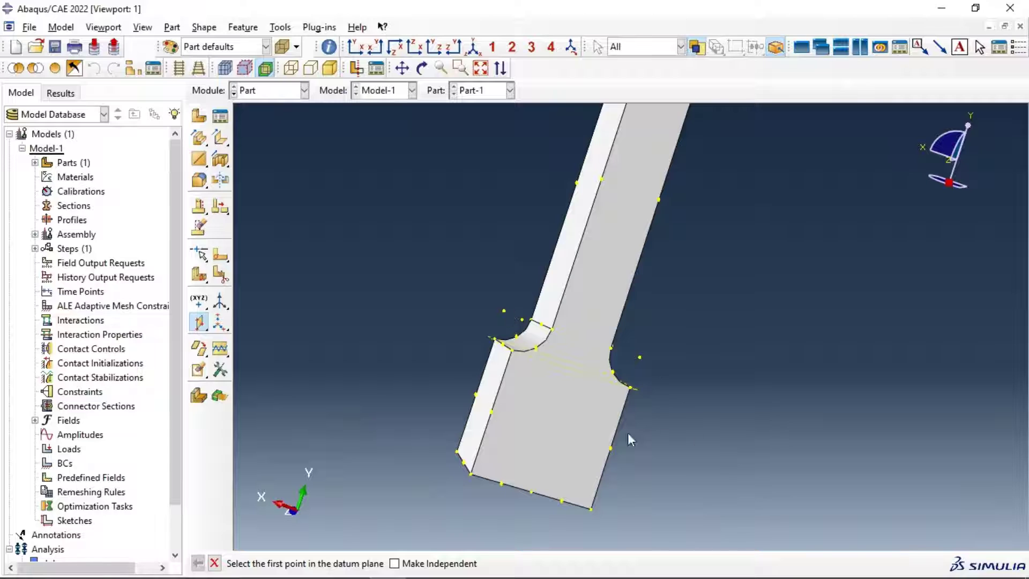
- Create a three-point datum plane through the inner ends of the lower fillets, where they meet the narrow gauge section
click(552, 331)
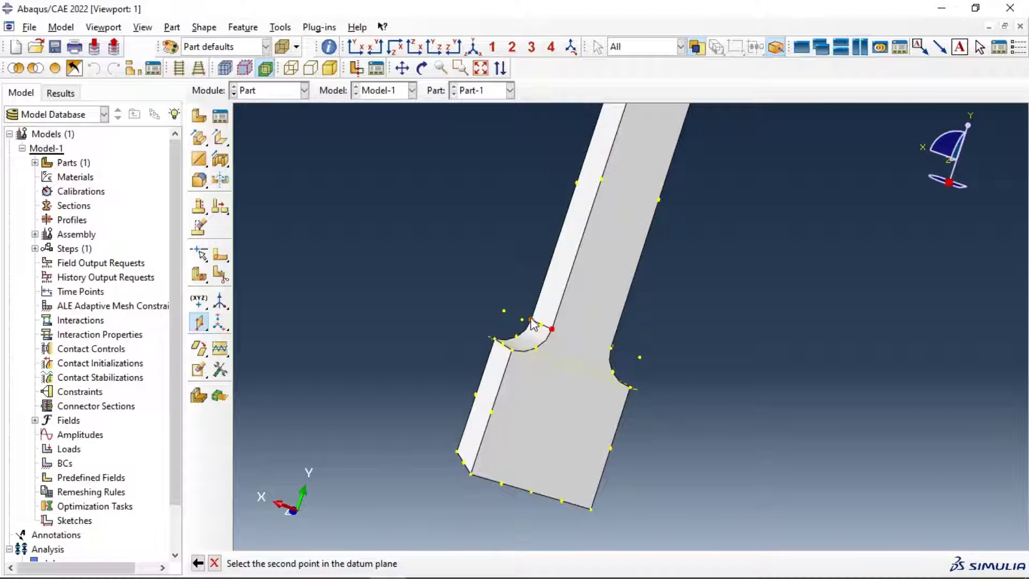
click(531, 320)
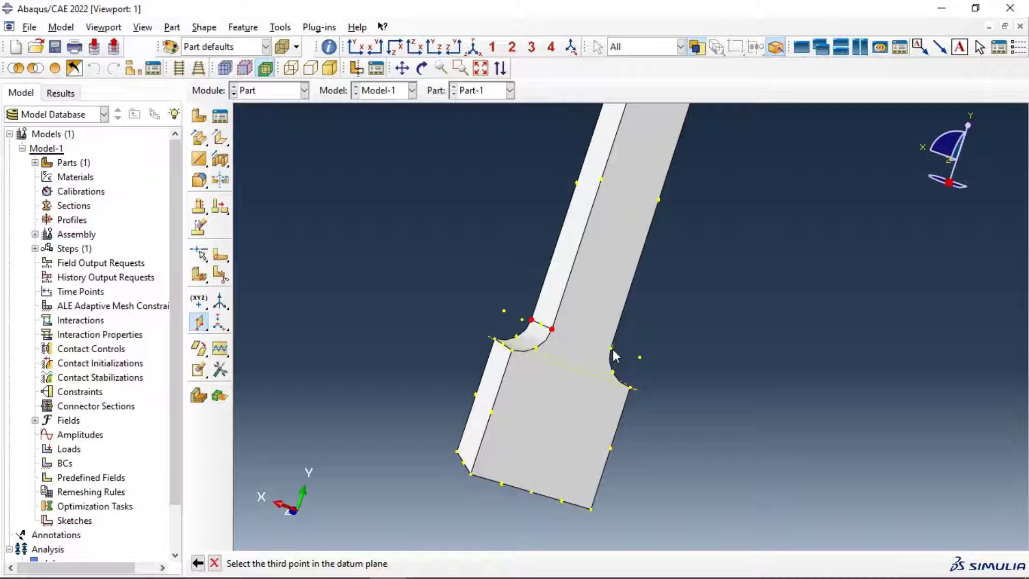
click(611, 349)
- Create a three-point datum plane through the inner ends of the upper fillets, where they meet the gauge section
scroll(557, 276, down, 5)
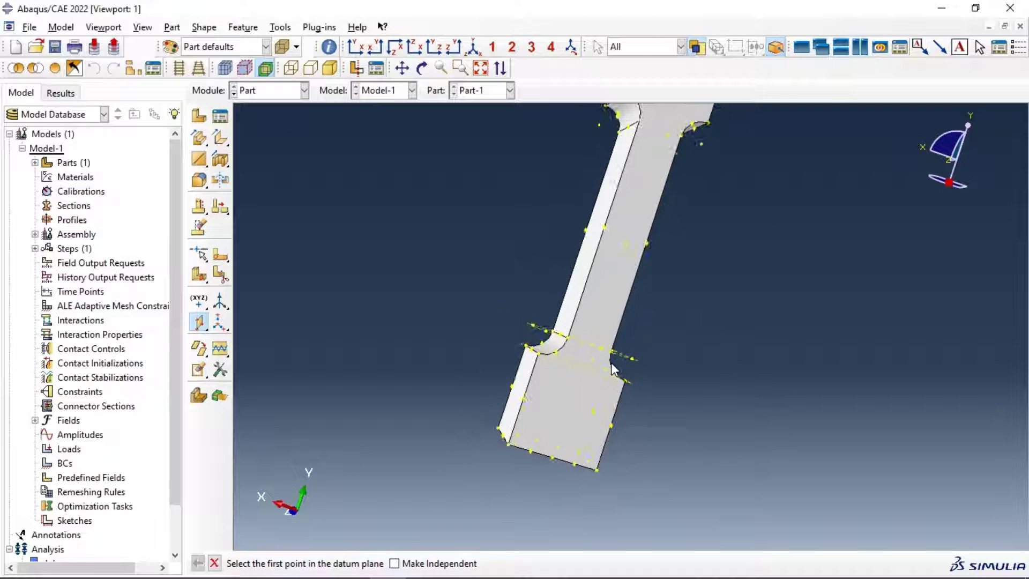
scroll(635, 268, up, 5)
scroll(630, 240, up, 2)
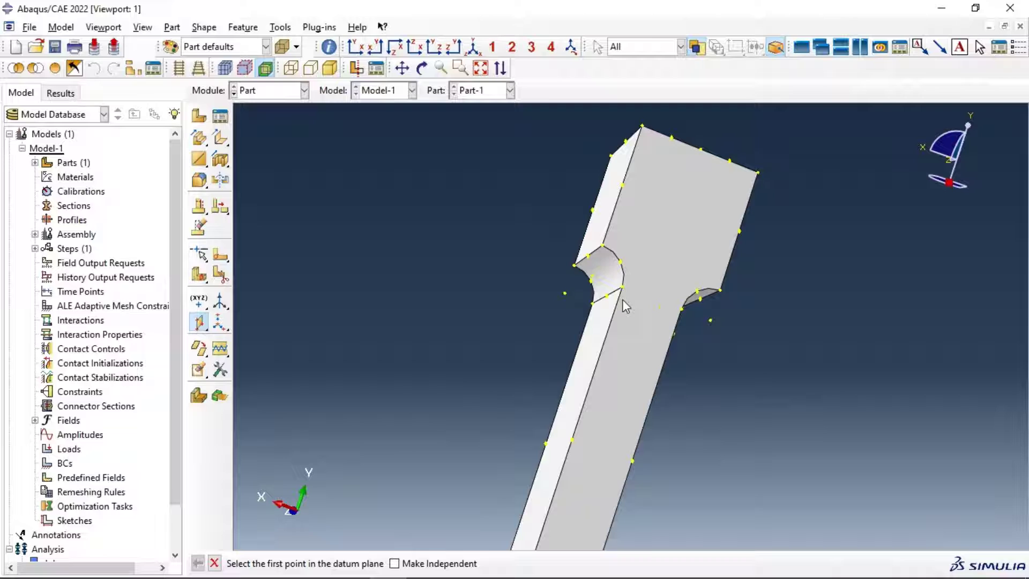
click(621, 287)
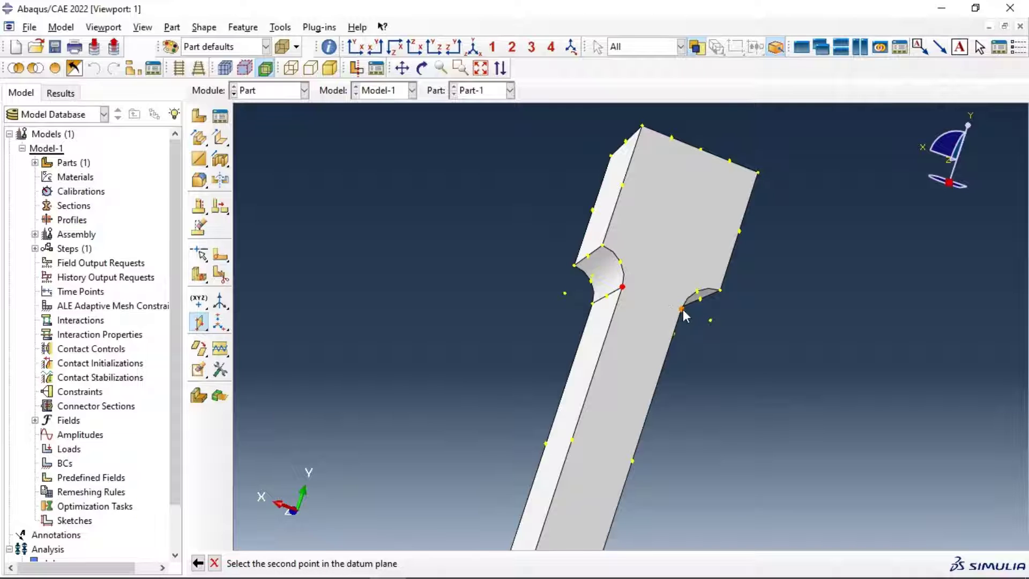
click(681, 310)
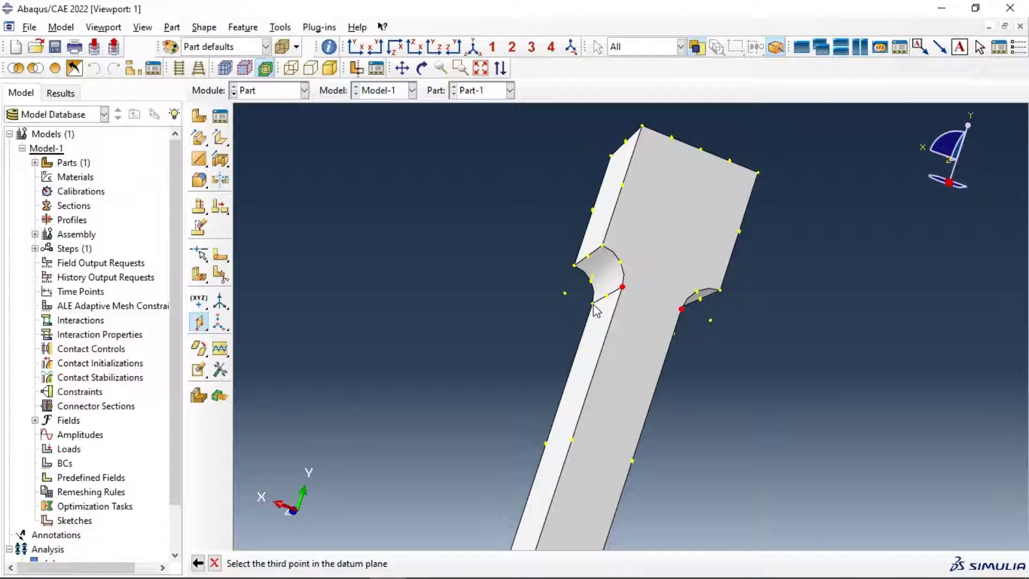
click(593, 304)
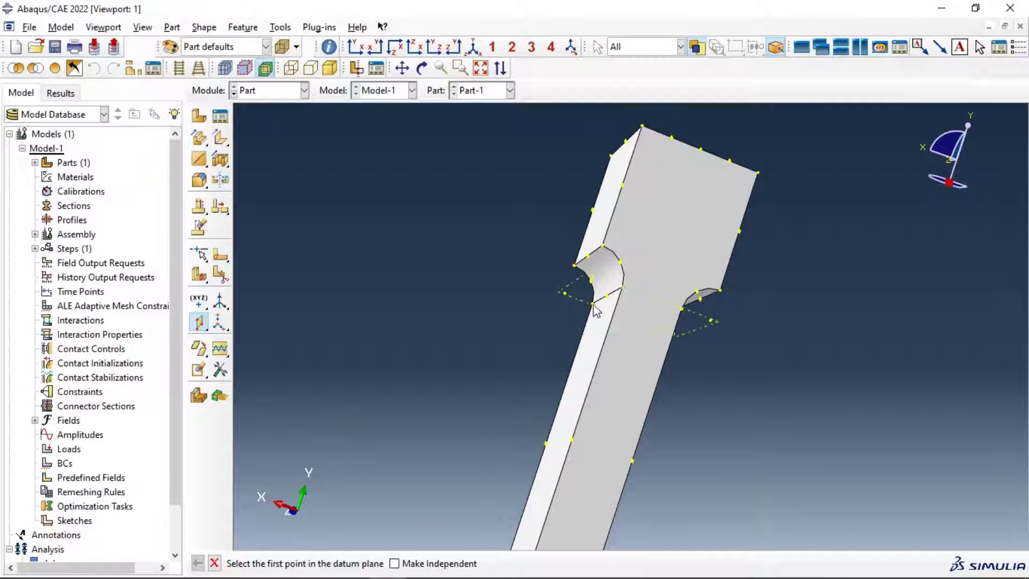
- Create a three-point datum plane through the outer ends of the upper fillets, where they meet the upper grip
click(574, 266)
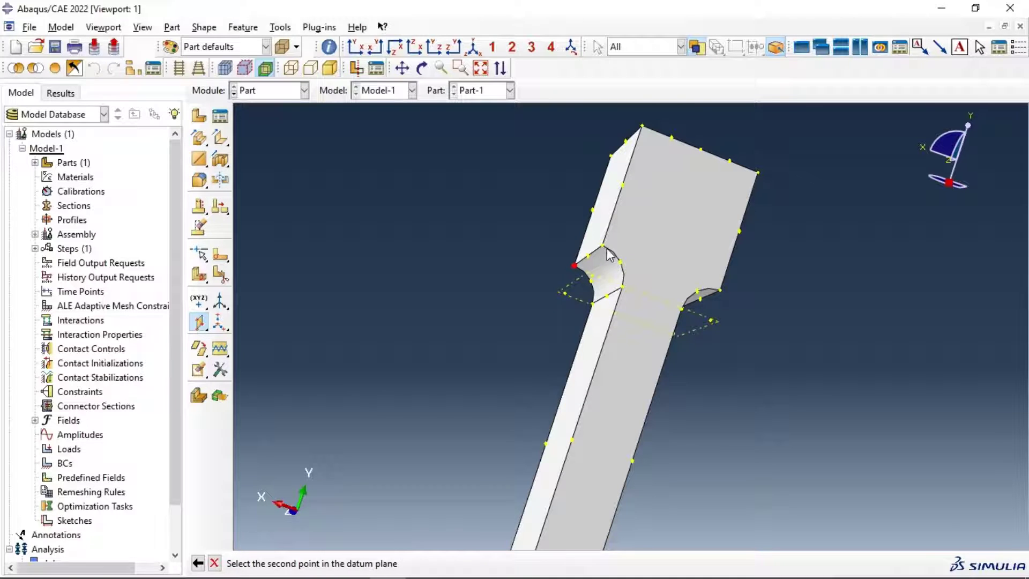
click(602, 245)
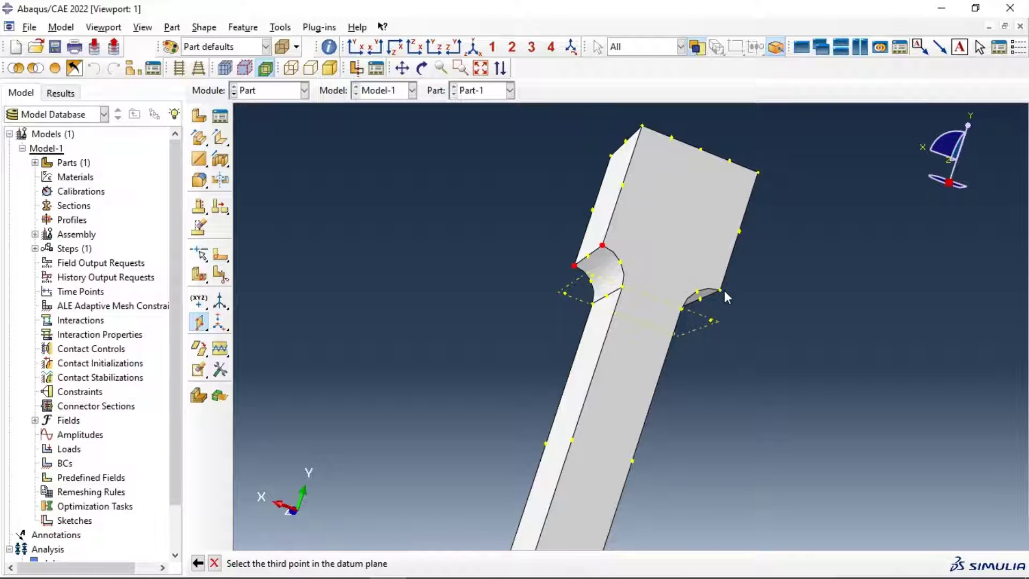
click(719, 290)
- Partition the solid cell with the datum plane at the outer ends of the lower fillets, using the Use datum plane method
scroll(536, 257, up, 5)
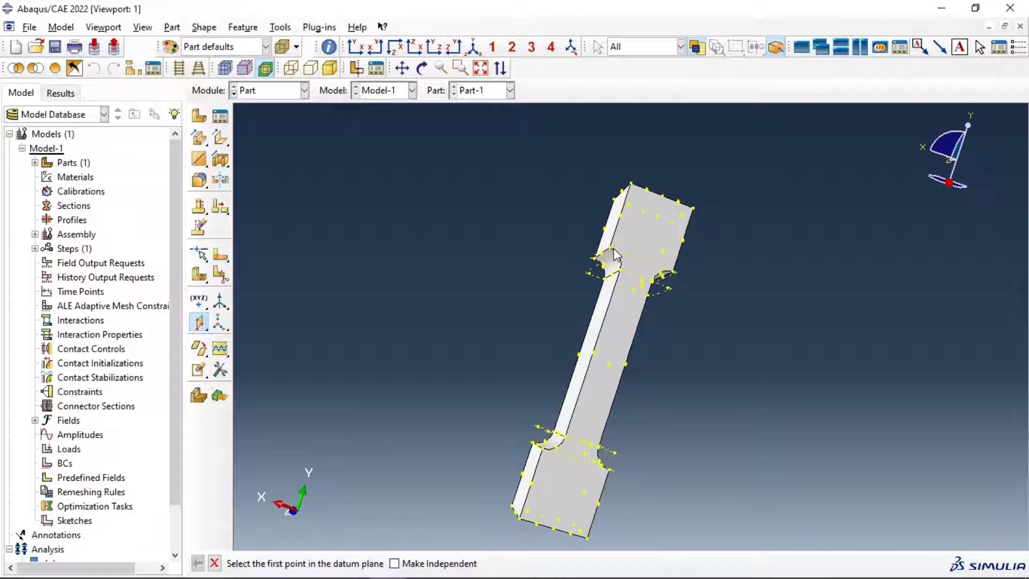
click(220, 273)
click(174, 149)
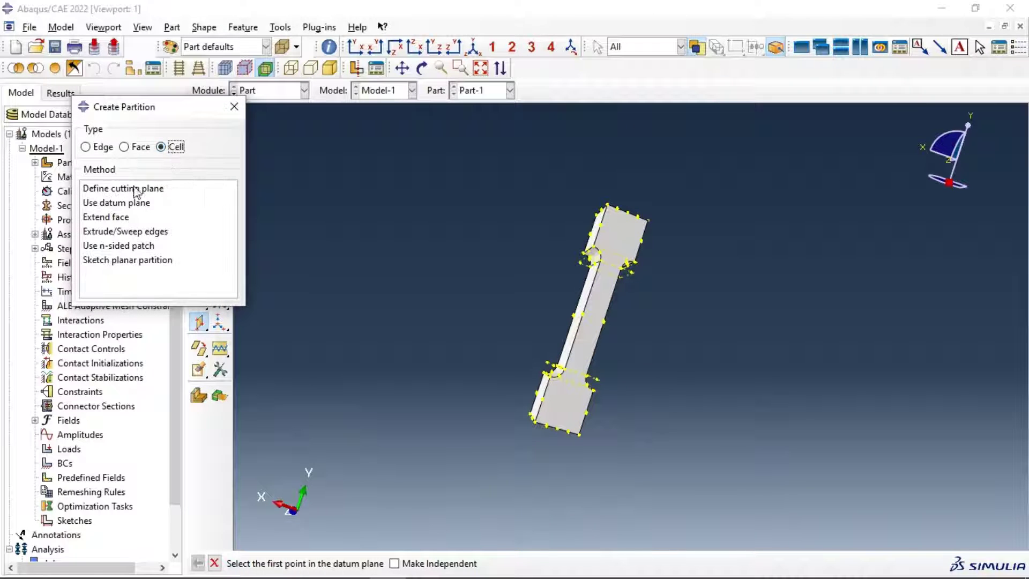
click(116, 204)
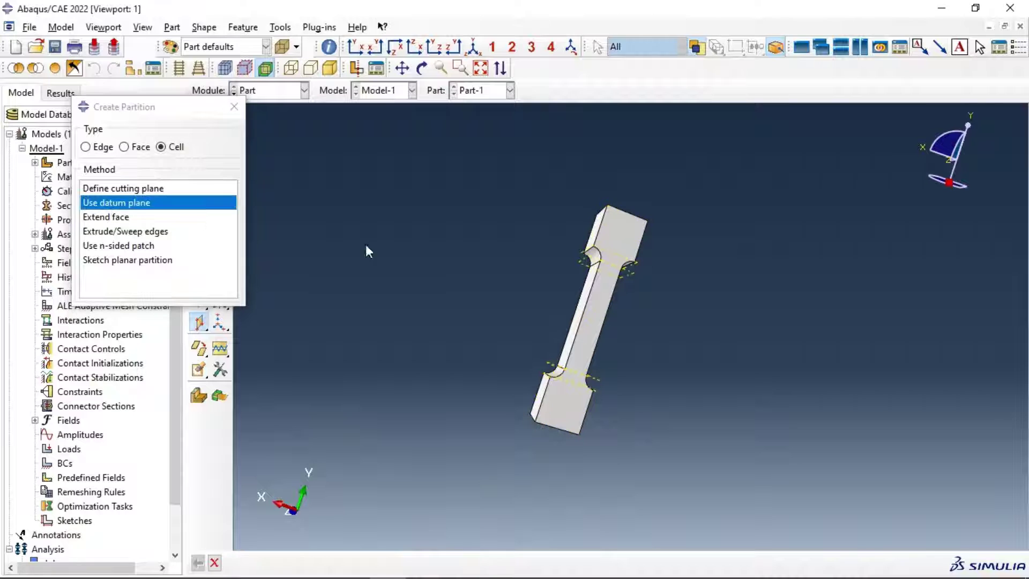
click(553, 378)
click(394, 563)
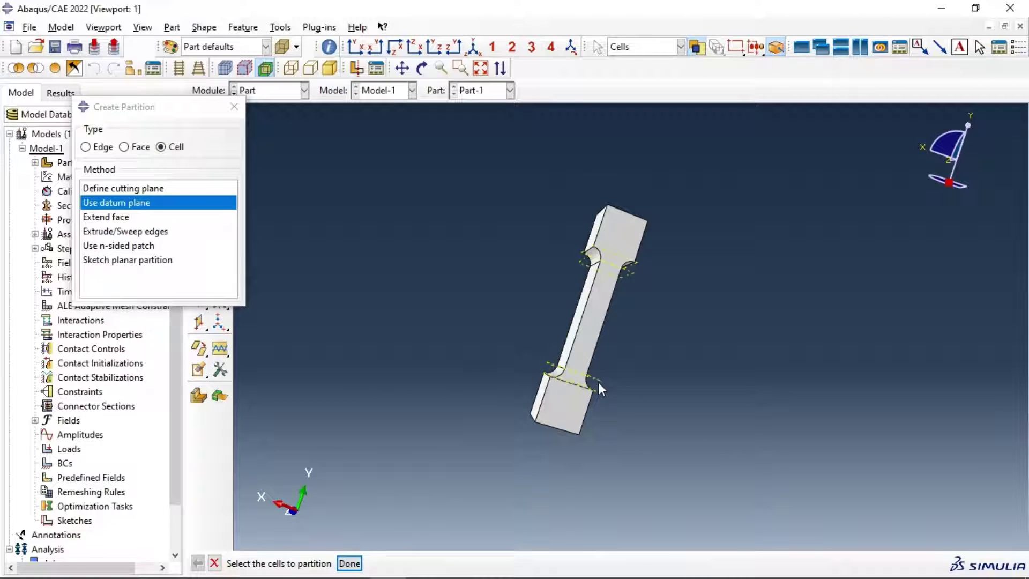
- Partition the cell above the lower grip with the datum plane at the inner ends of the lower fillets
click(578, 333)
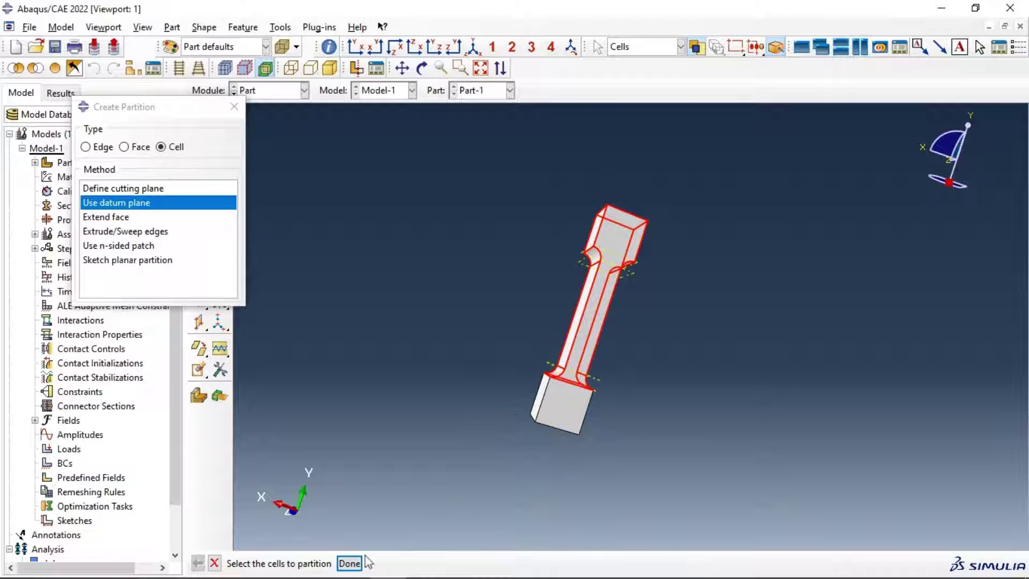
click(350, 563)
click(553, 365)
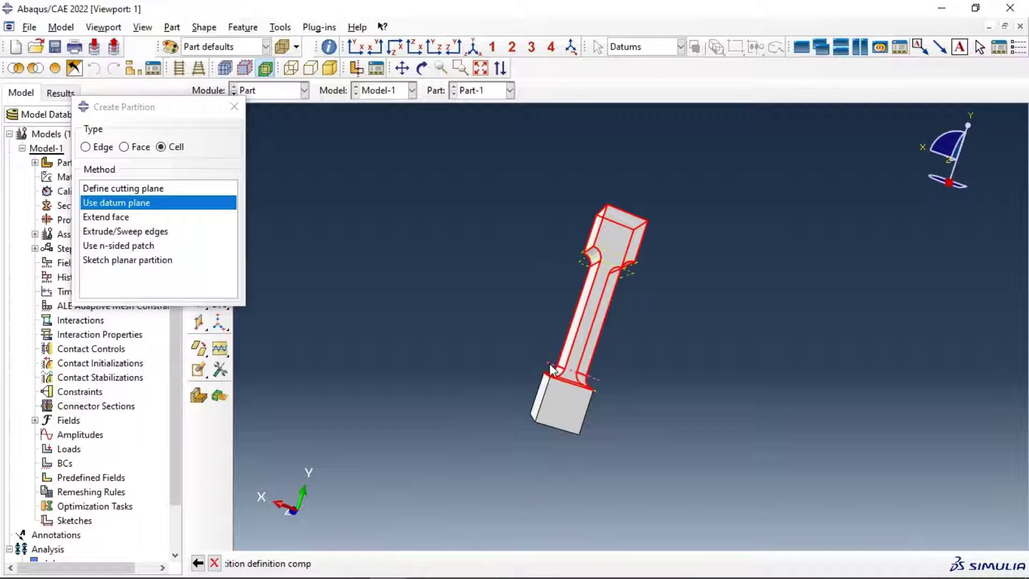
click(406, 561)
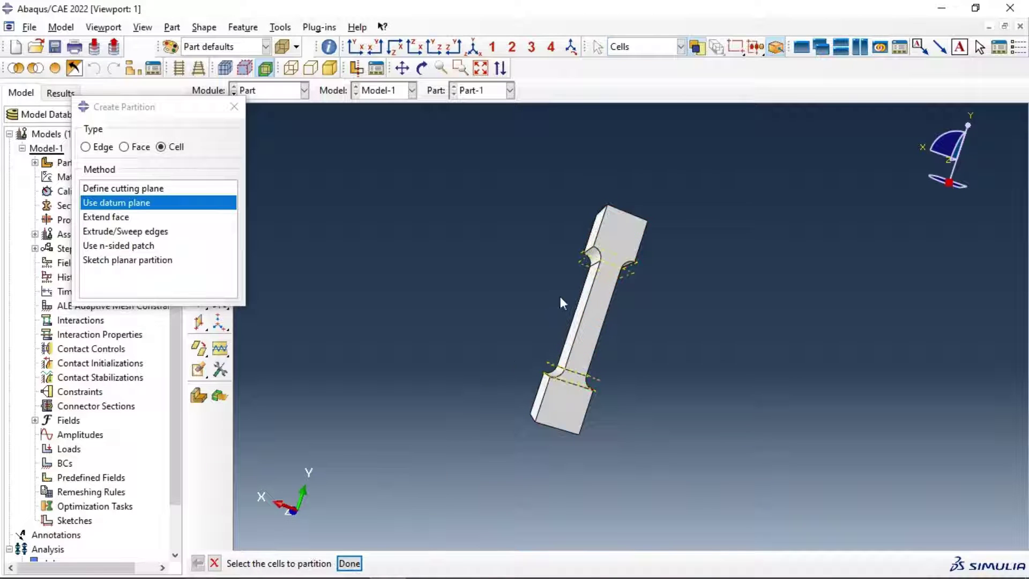
- Partition the cell containing the gauge section and upper grip with the datum plane at the inner ends of the upper fillets
click(588, 296)
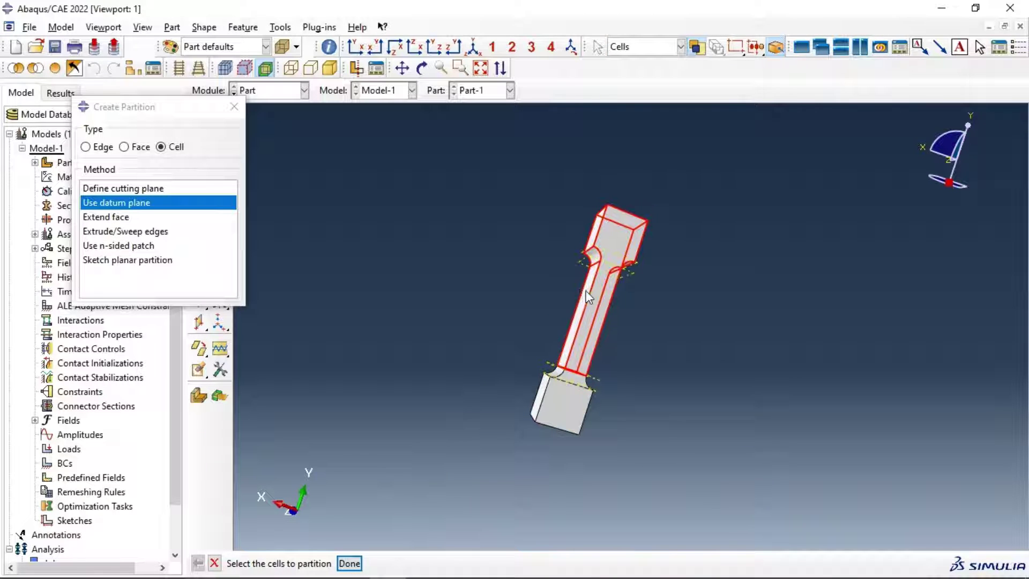
click(349, 564)
click(581, 263)
click(380, 563)
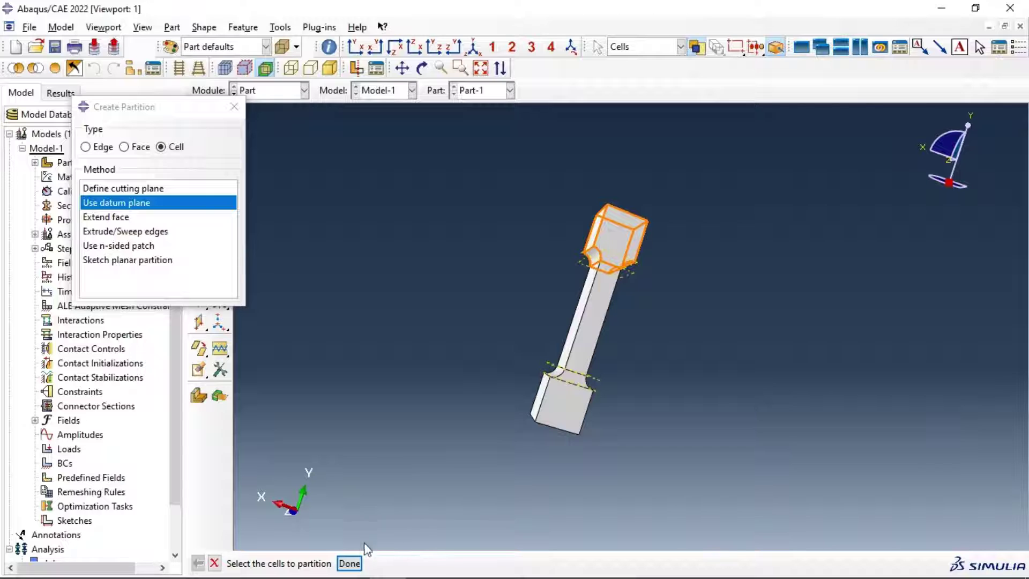
- Partition the upper end cell with the datum plane at the outer ends of the upper fillets and close the partition settings
click(350, 563)
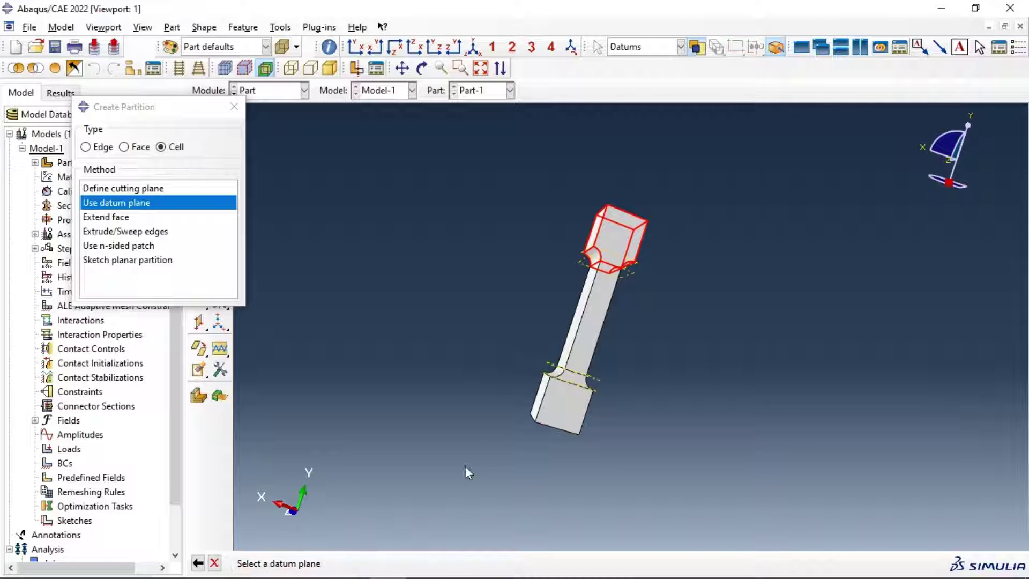
click(592, 254)
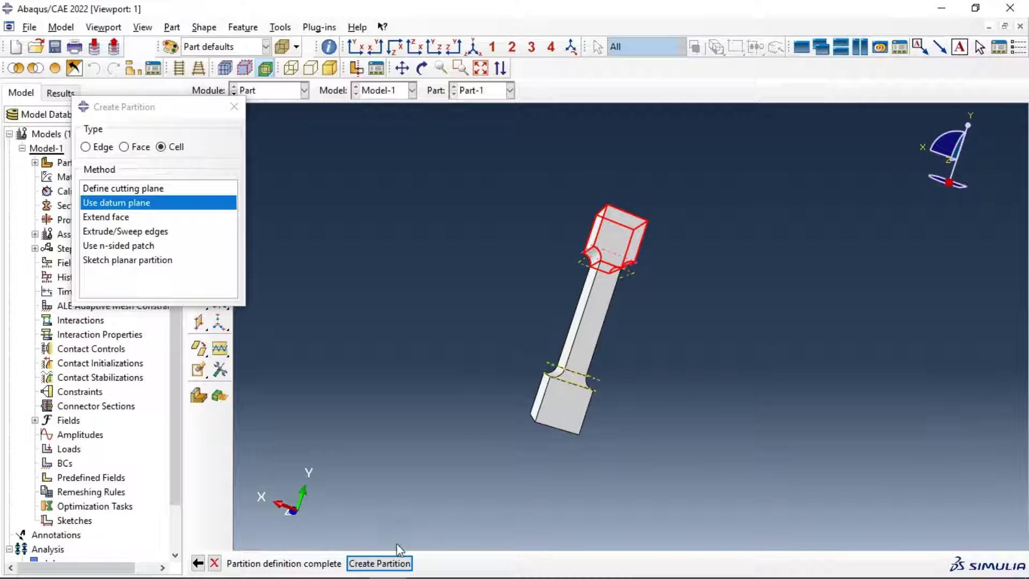
click(397, 563)
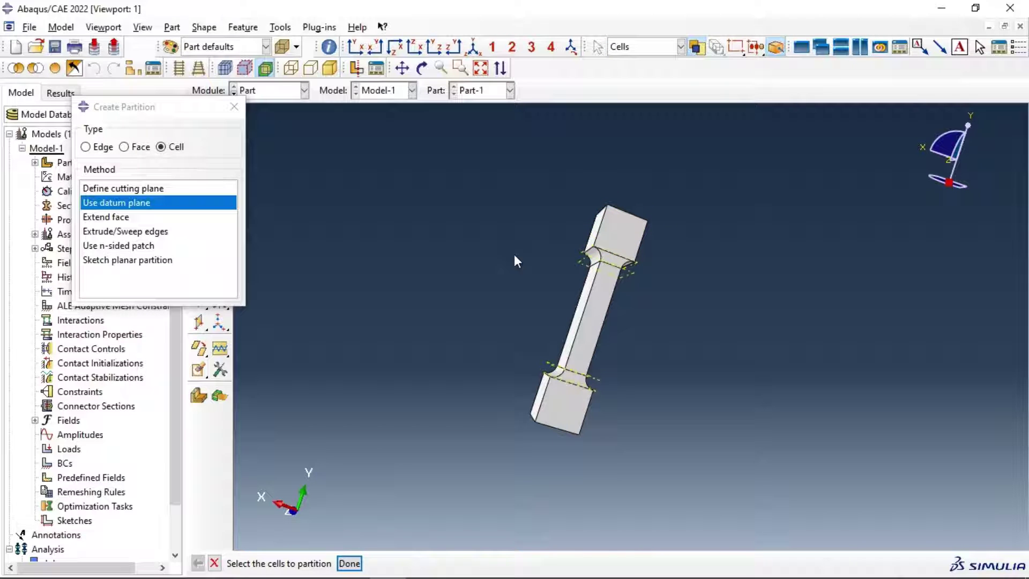
ctrl+alt+drag(688, 238, 642, 358)
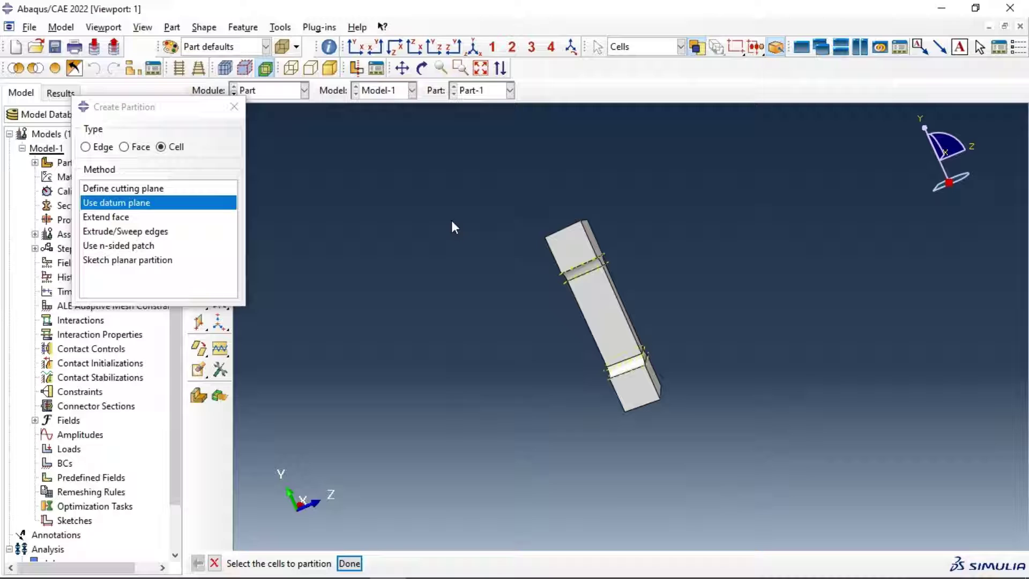
click(234, 106)
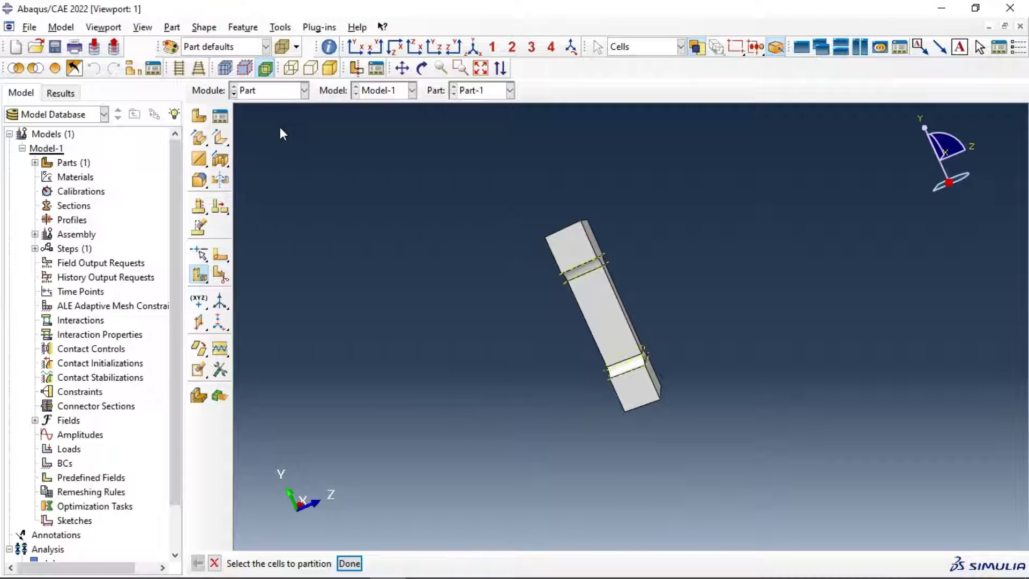
- In the Property module, add Concrete from the Concret2.lib material library to the model and open the Material Manager
click(274, 94)
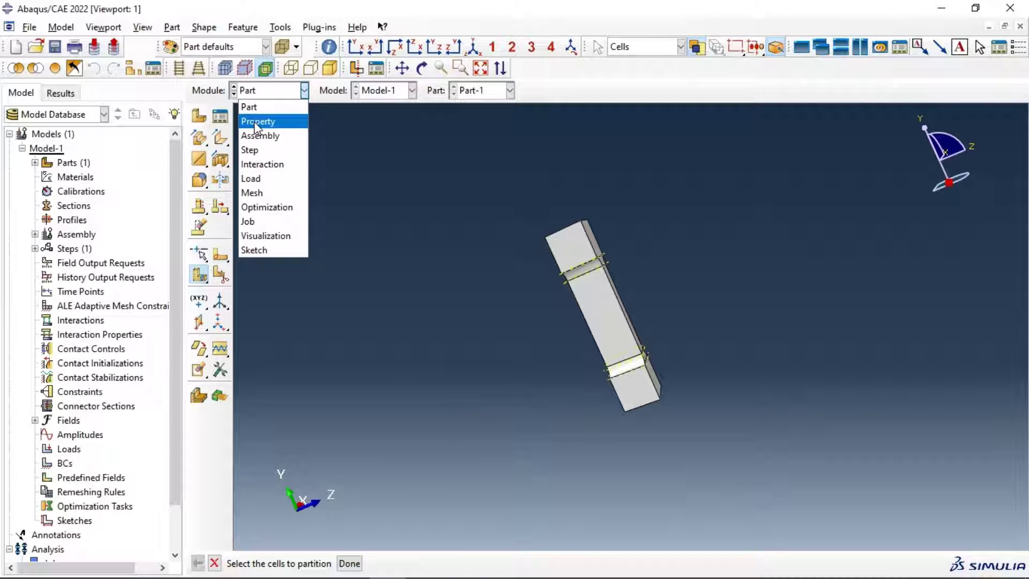
click(256, 122)
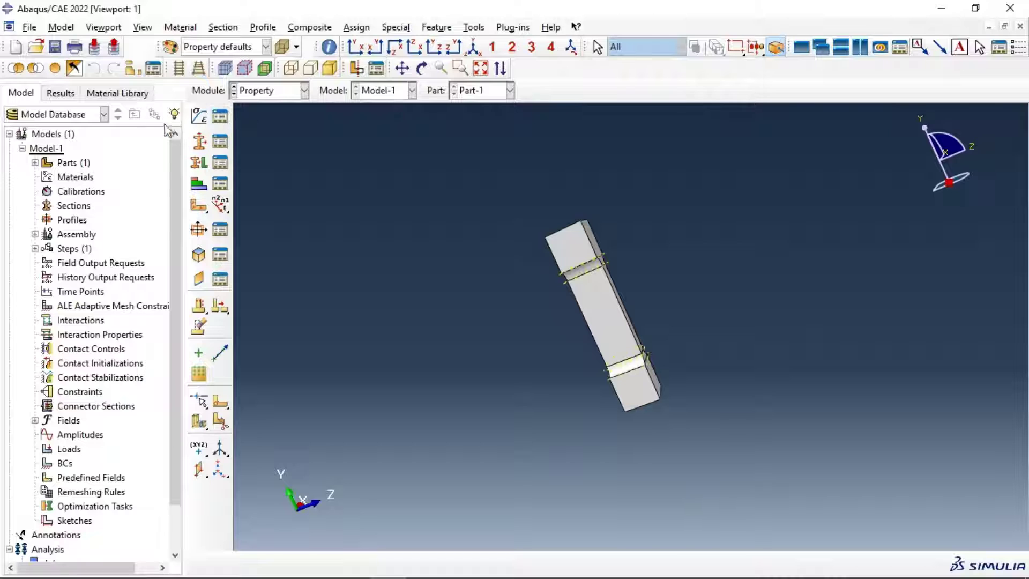
click(119, 93)
click(44, 195)
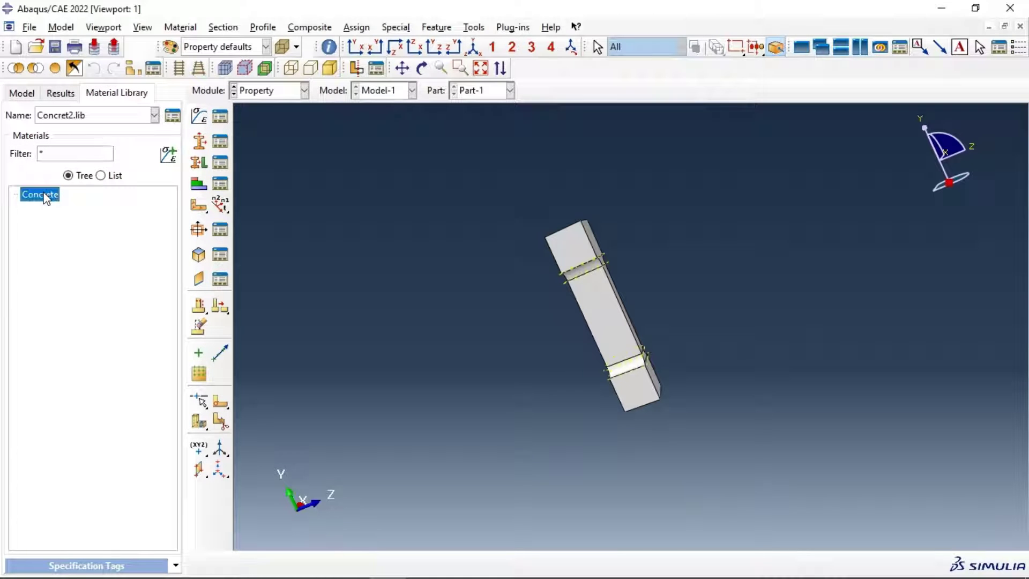
click(220, 116)
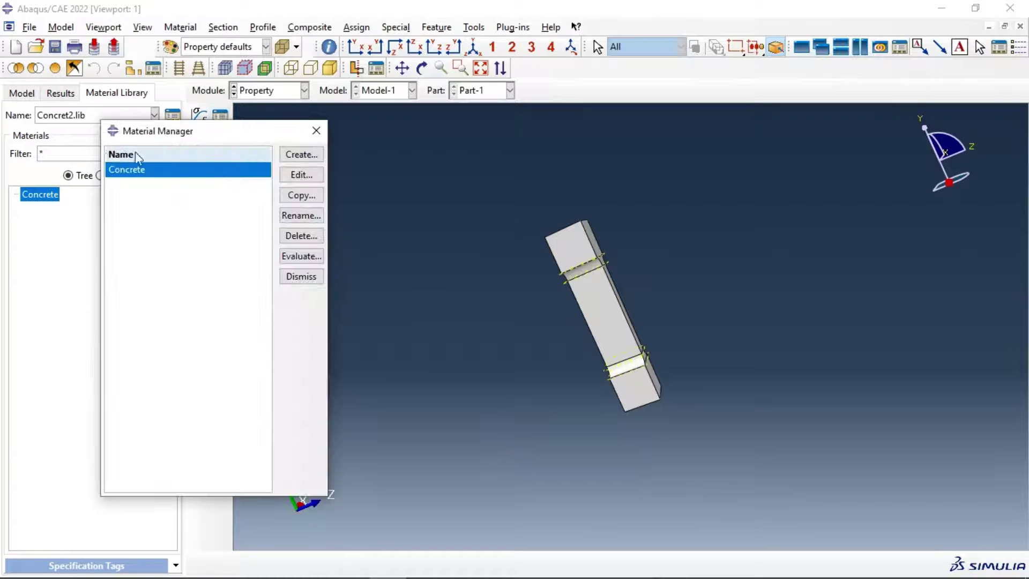
drag(165, 135, 297, 126)
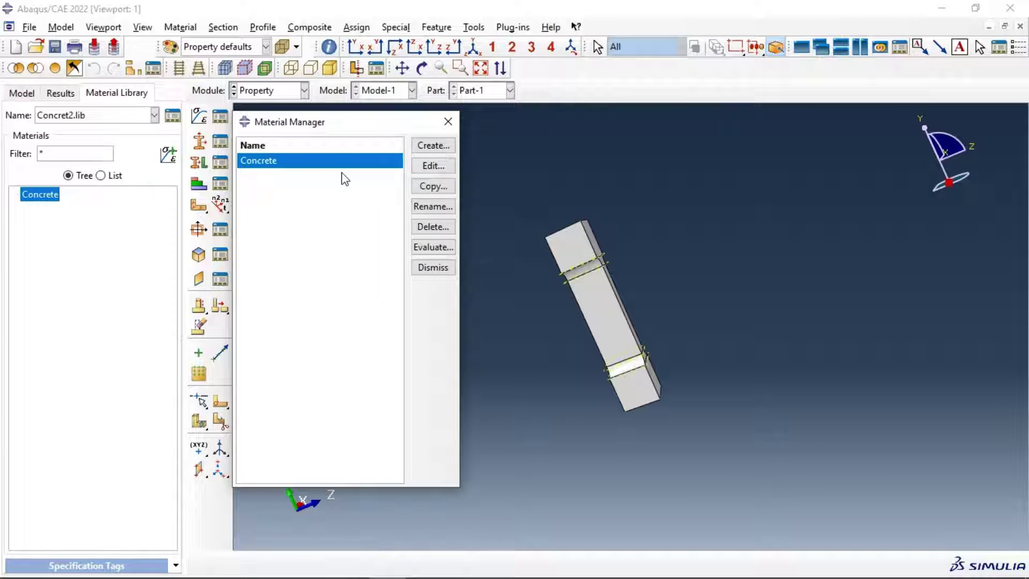
- Delete the Concrete material from the model and add it again from the Concret2.lib material library
click(432, 226)
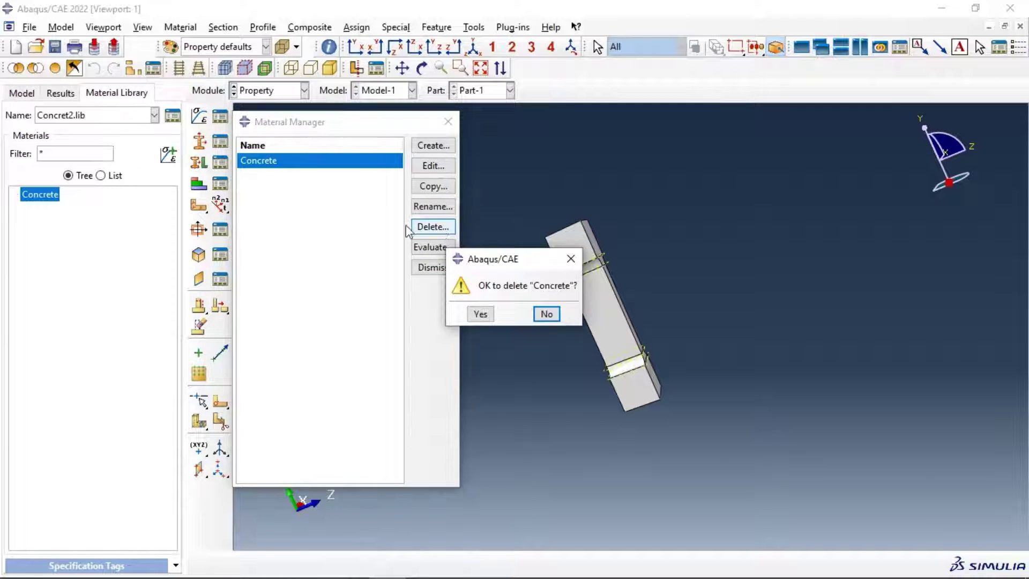
click(481, 314)
mouse_move(305, 128)
mouse_down()
mouse_move(315, 121)
mouse_move(313, 135)
mouse_up()
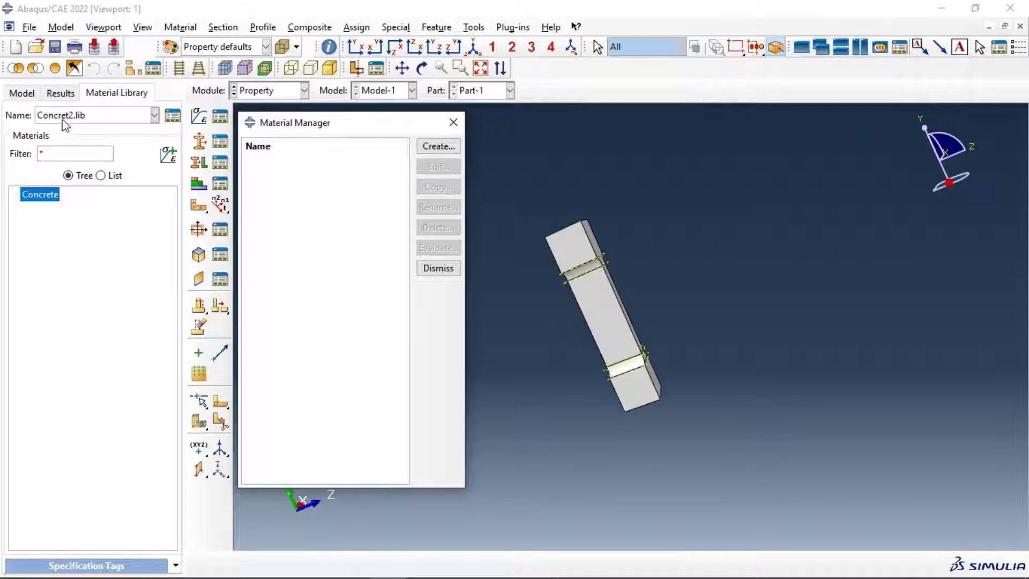
double_click(47, 195)
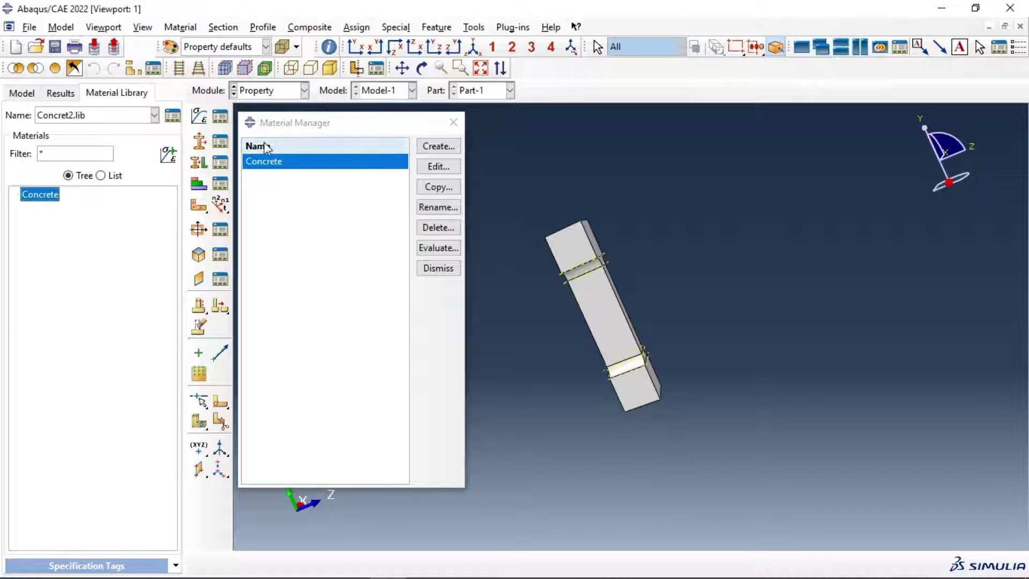
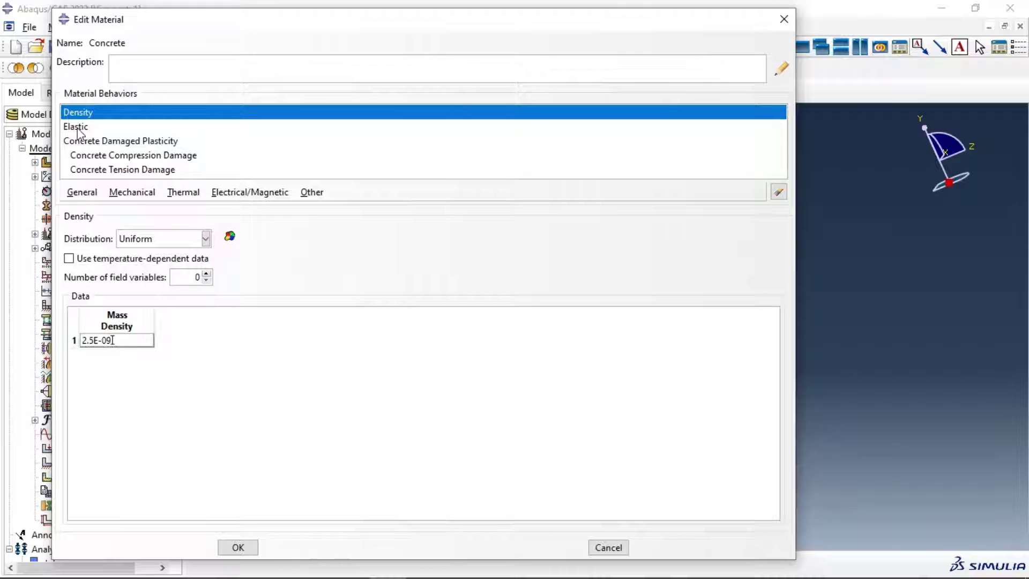
- Review the Concrete material's Elastic data and the plasticity, compressive and tensile behavior under Concrete Damaged Plasticity
click(79, 128)
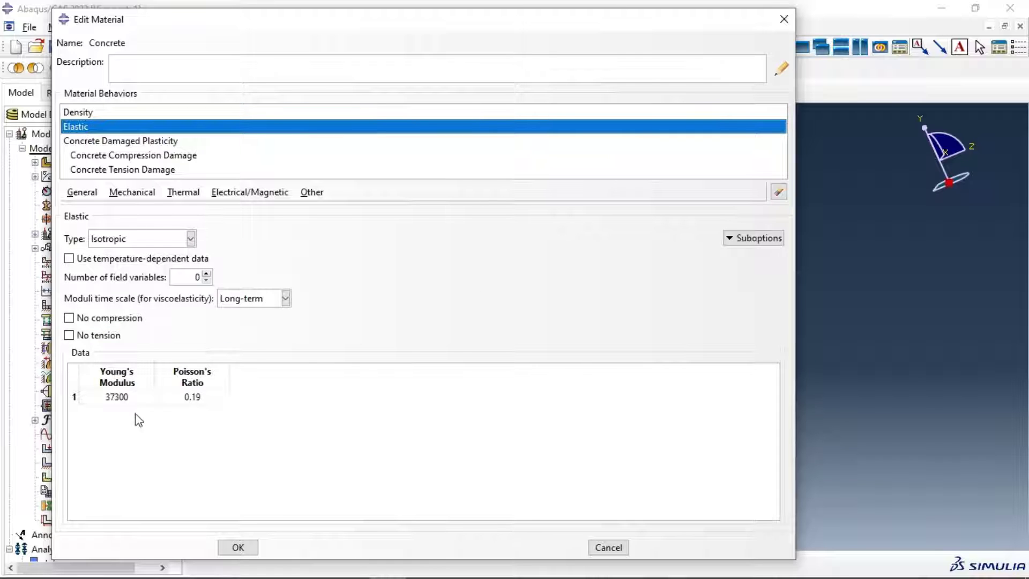
click(102, 142)
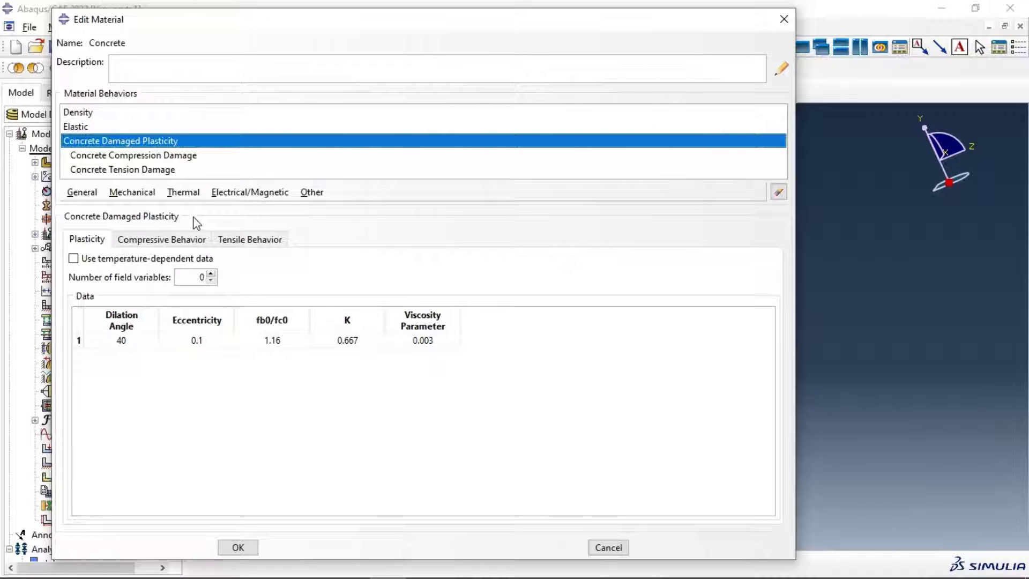
click(163, 244)
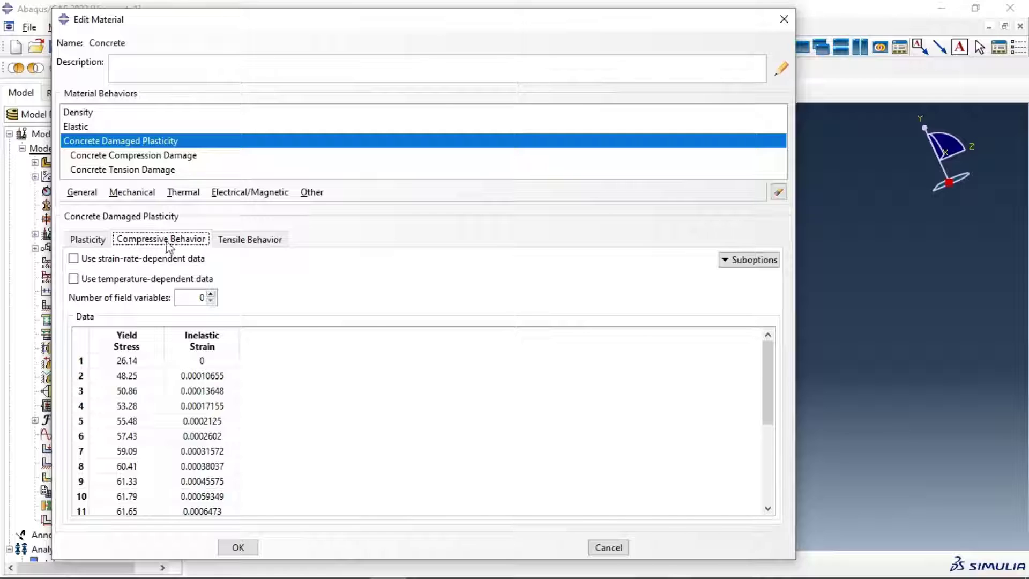
click(236, 241)
scroll(247, 393, down, 1)
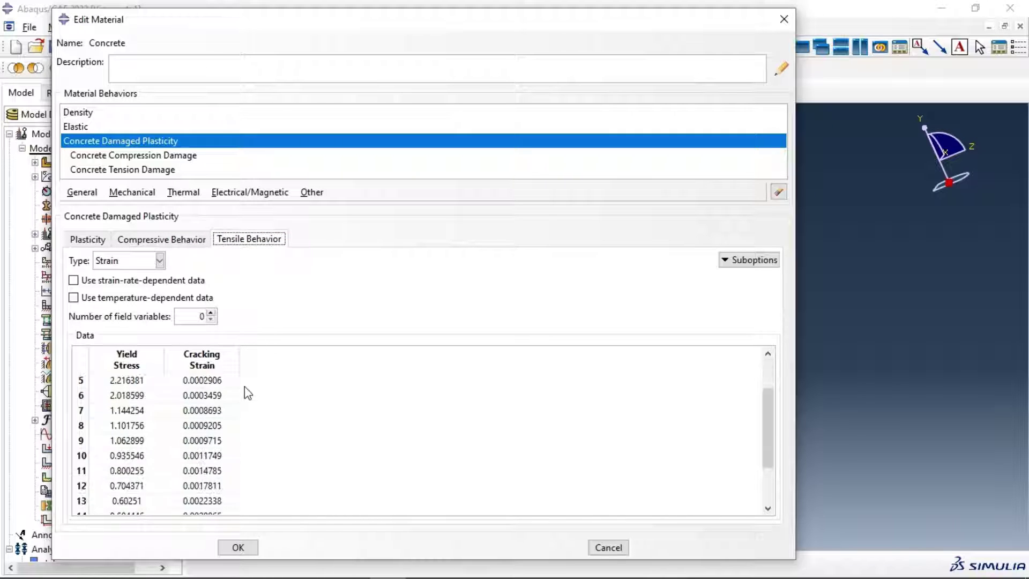
scroll(252, 397, down, 2)
scroll(229, 404, up, 3)
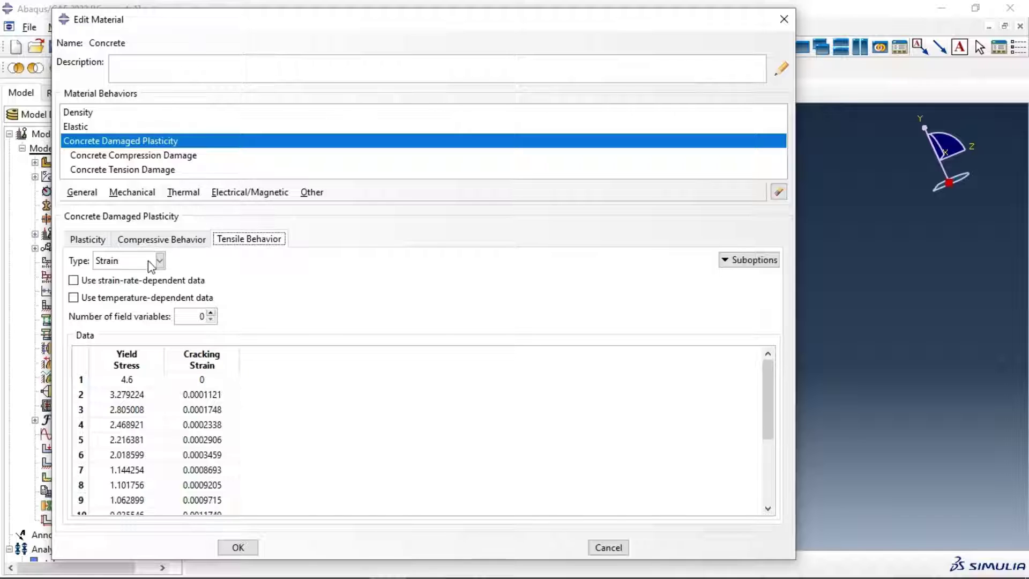
click(143, 240)
click(107, 239)
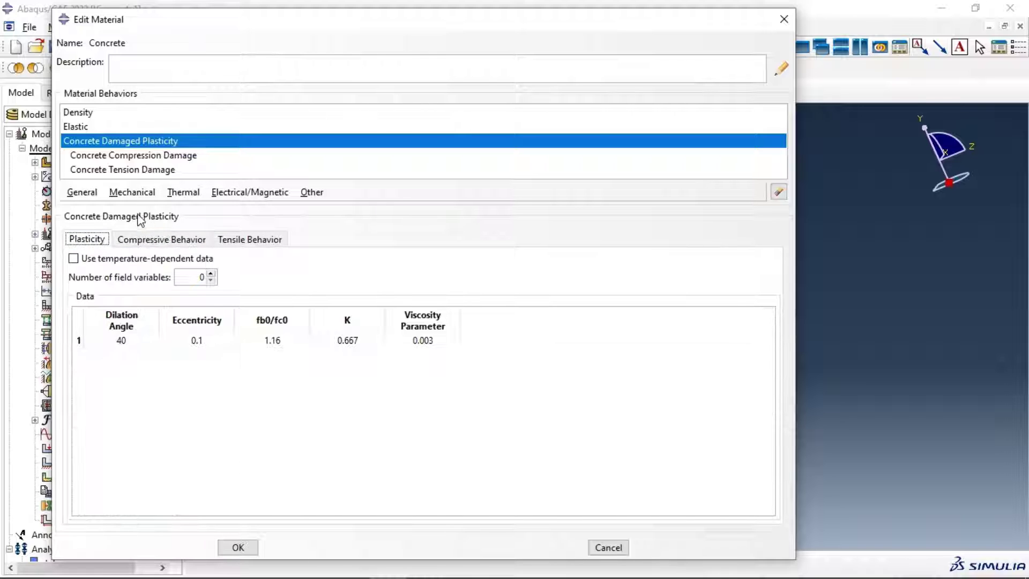
- Review the Concrete Compression Damage and Concrete Tension Damage suboptions, accept the material and close the Material Manager
double_click(125, 155)
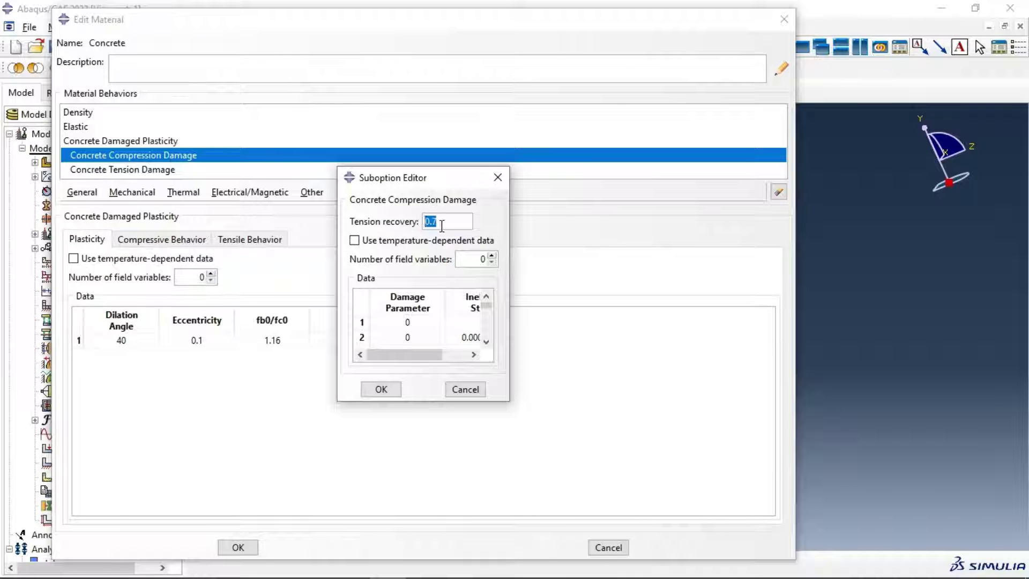
click(497, 177)
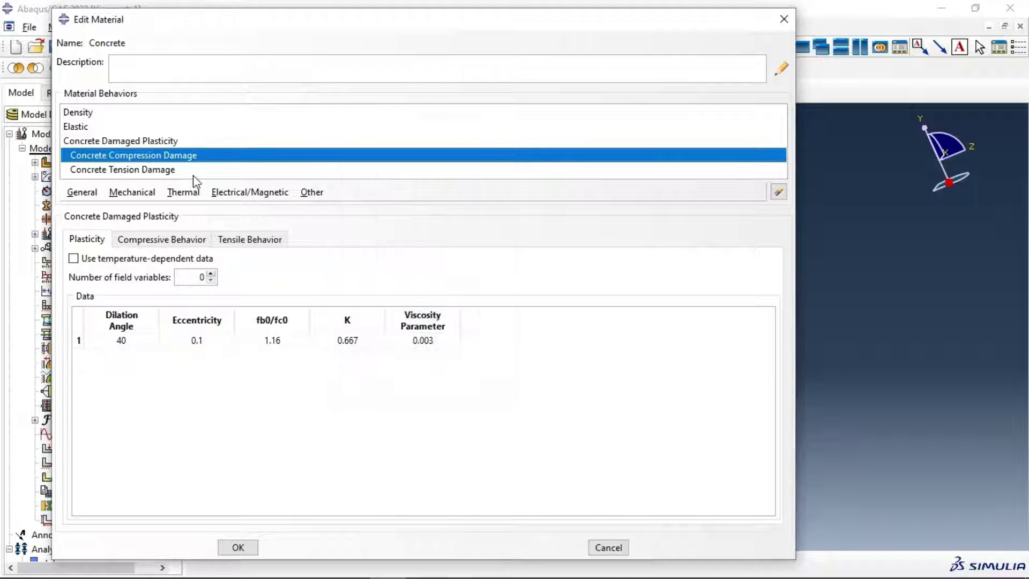
double_click(192, 170)
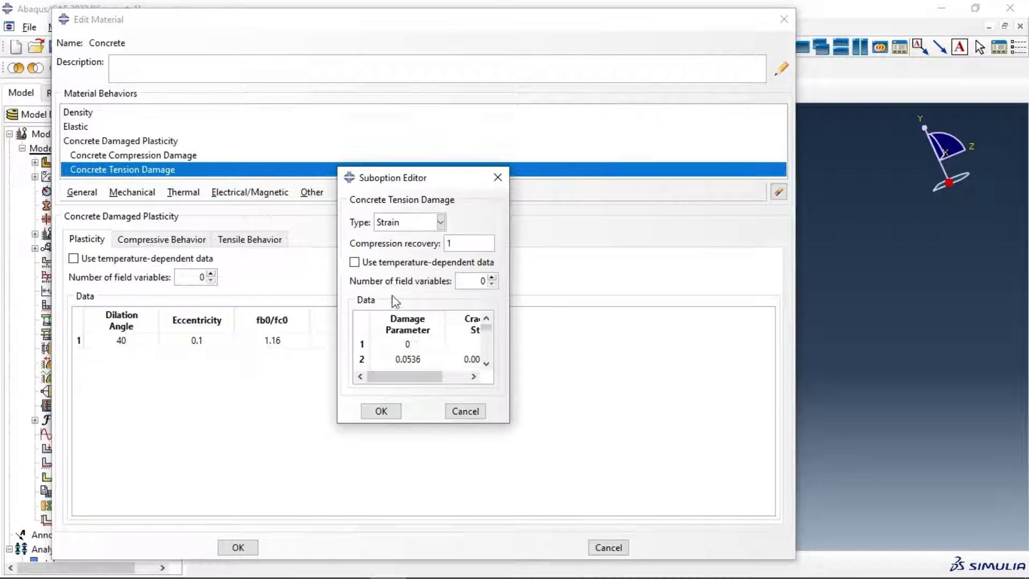
click(381, 411)
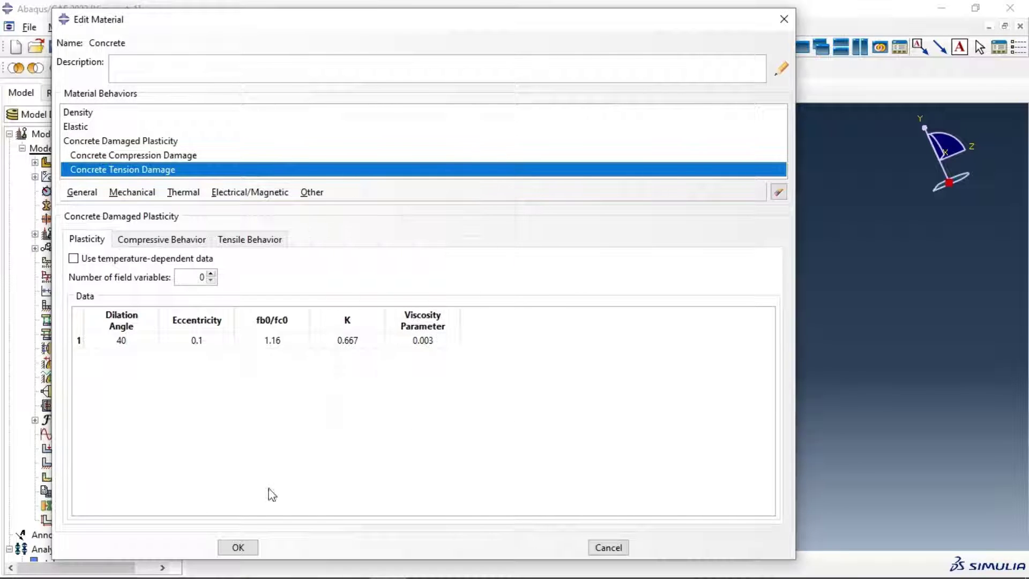
click(238, 547)
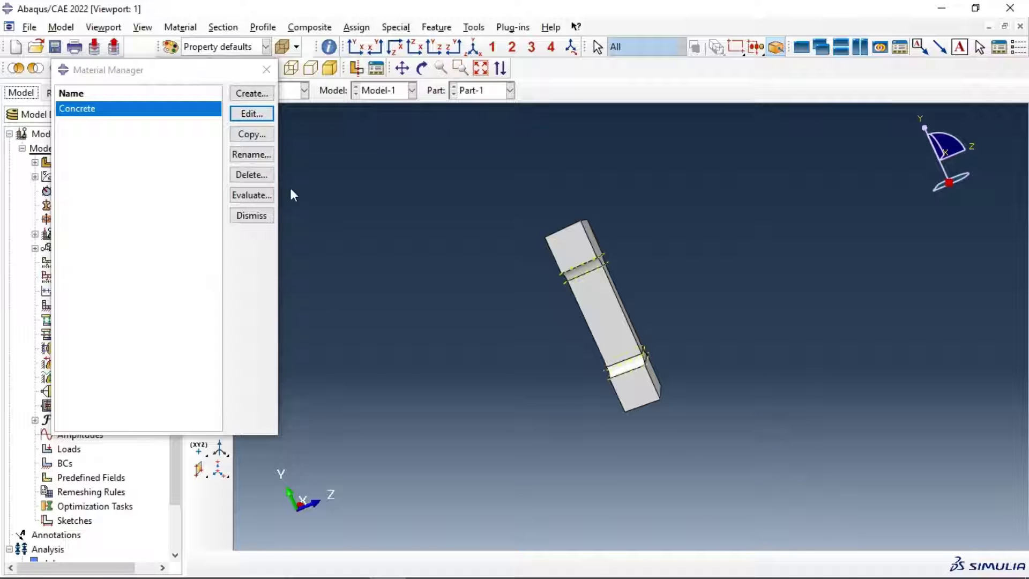
click(267, 70)
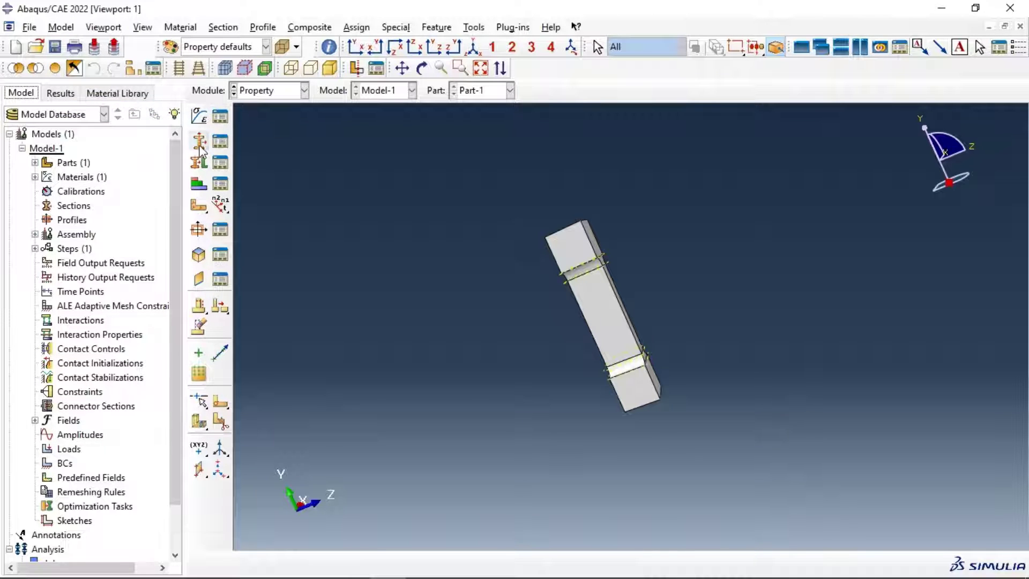
- Create a solid, homogeneous section named ConcreteSection that uses the Concrete material
click(199, 144)
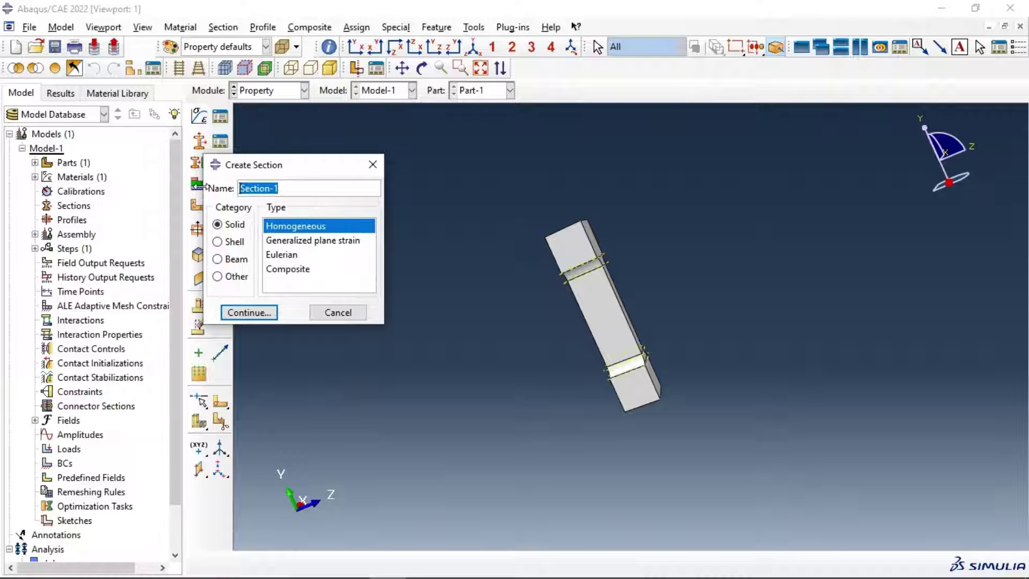
text(Concrete)
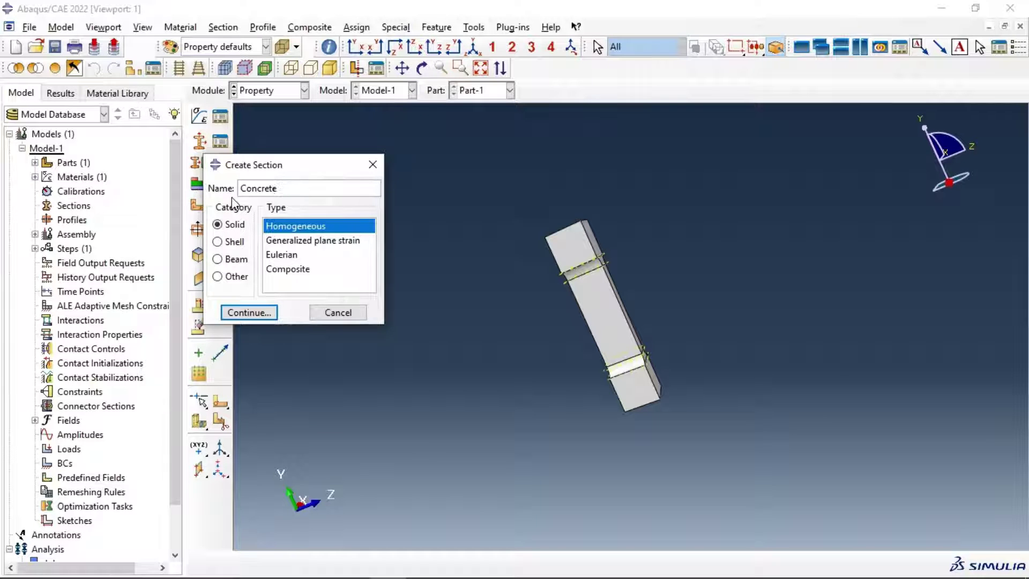
text(Section)
click(250, 313)
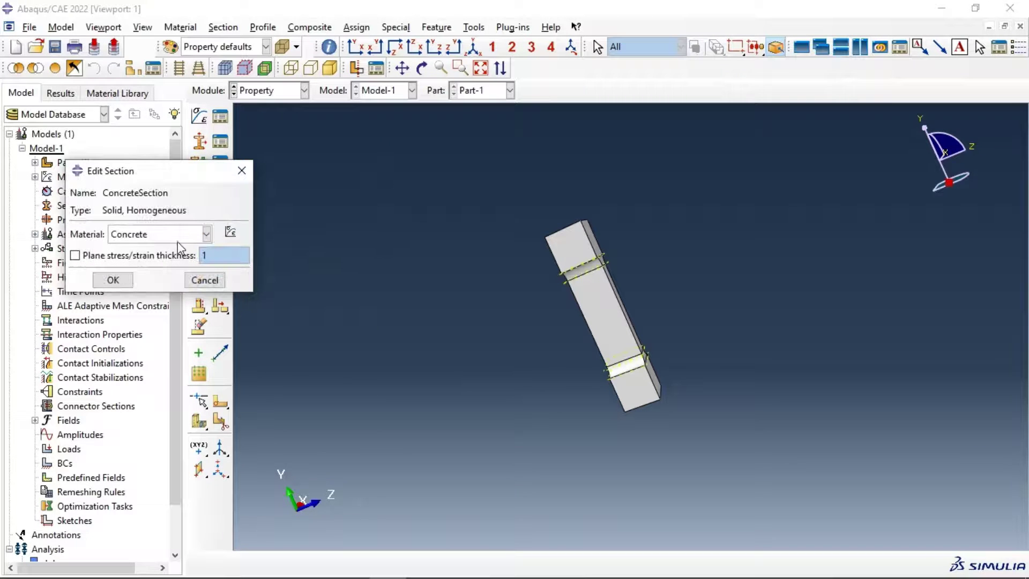
click(113, 280)
- Assign ConcreteSection to all cells of the specimen without creating a set
click(199, 162)
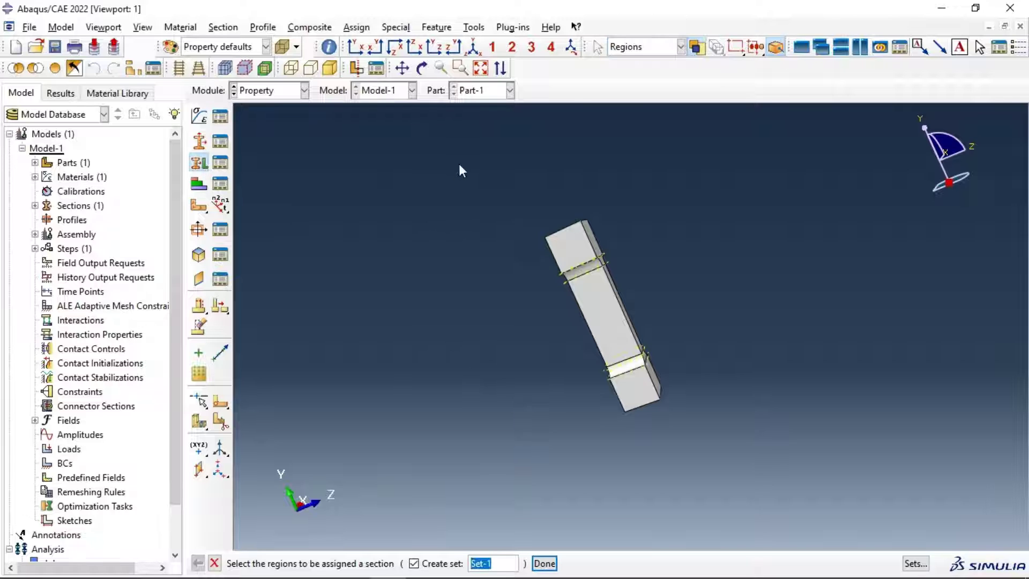
drag(458, 163, 770, 445)
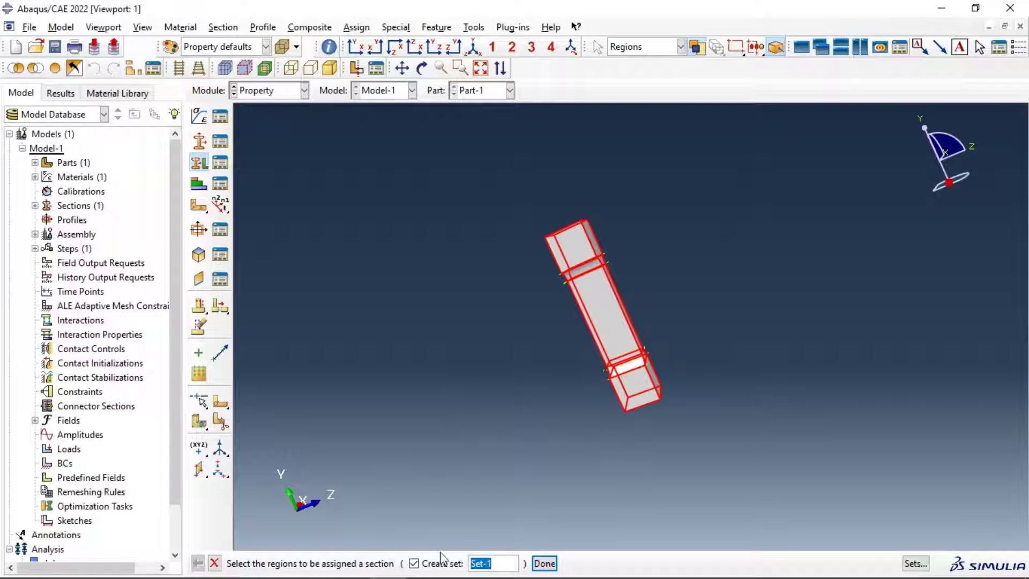
click(414, 563)
click(544, 564)
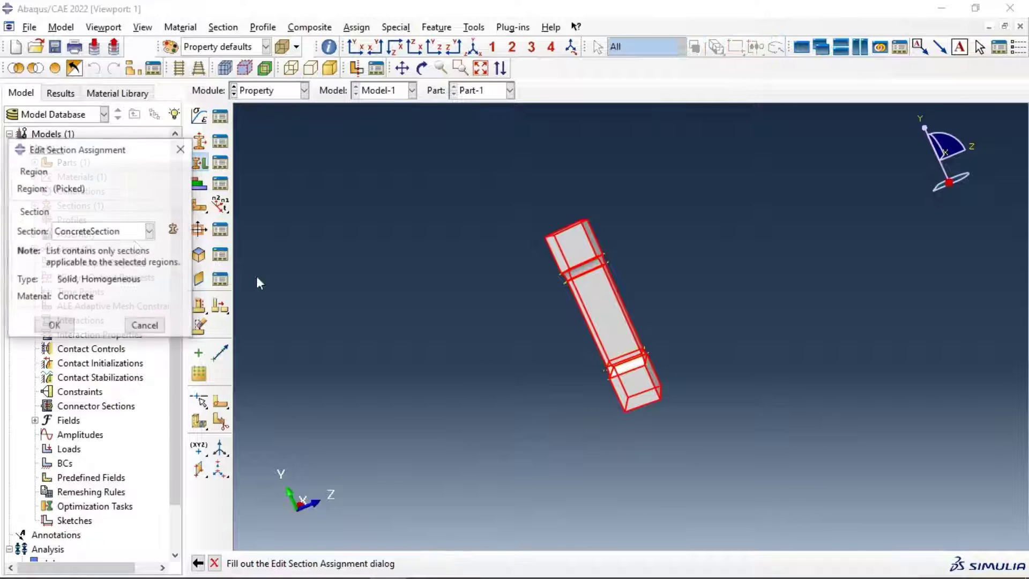
click(54, 325)
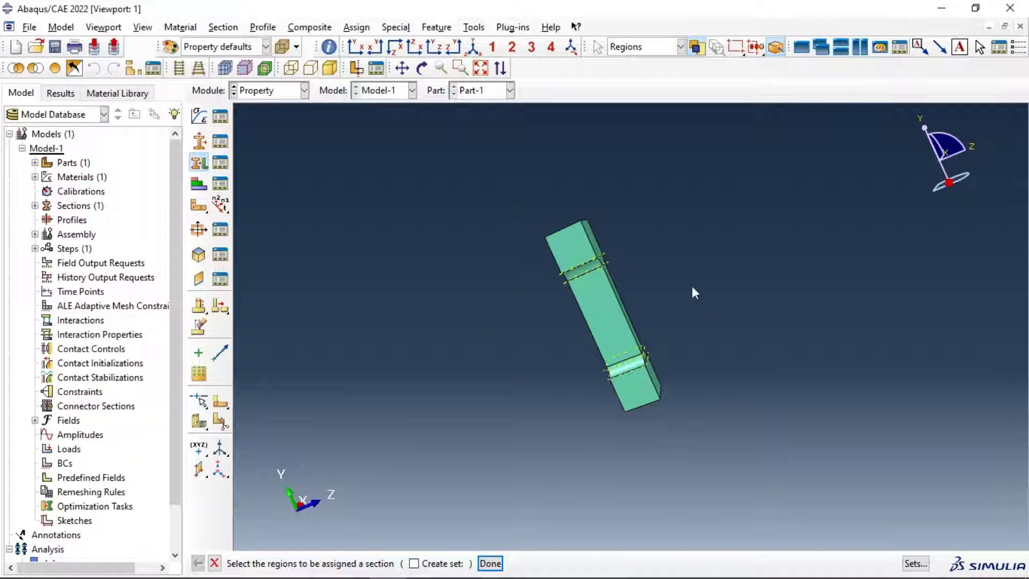
- In the Assembly module, create one dependent instance of Part-1
click(265, 90)
click(261, 134)
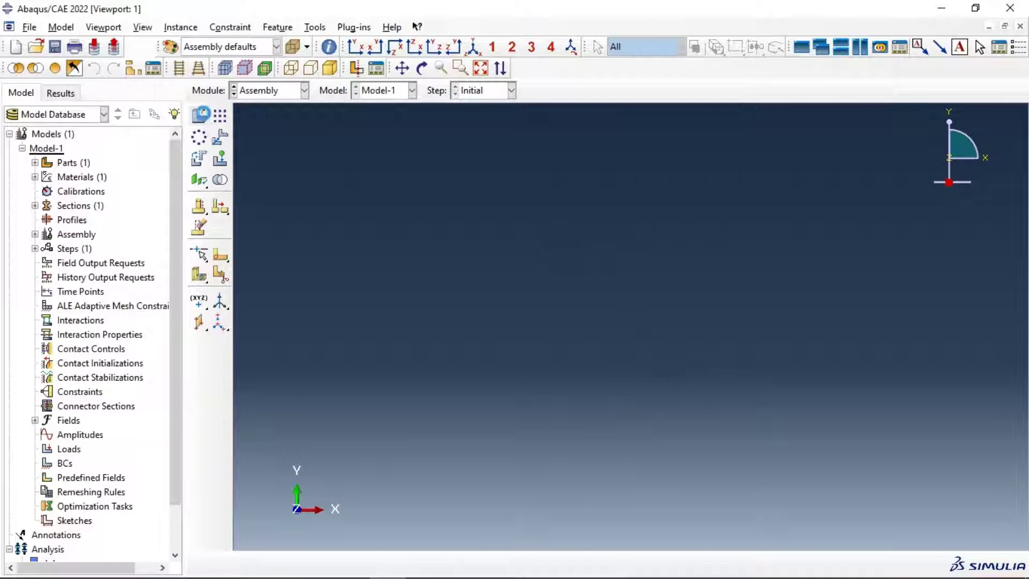
click(200, 114)
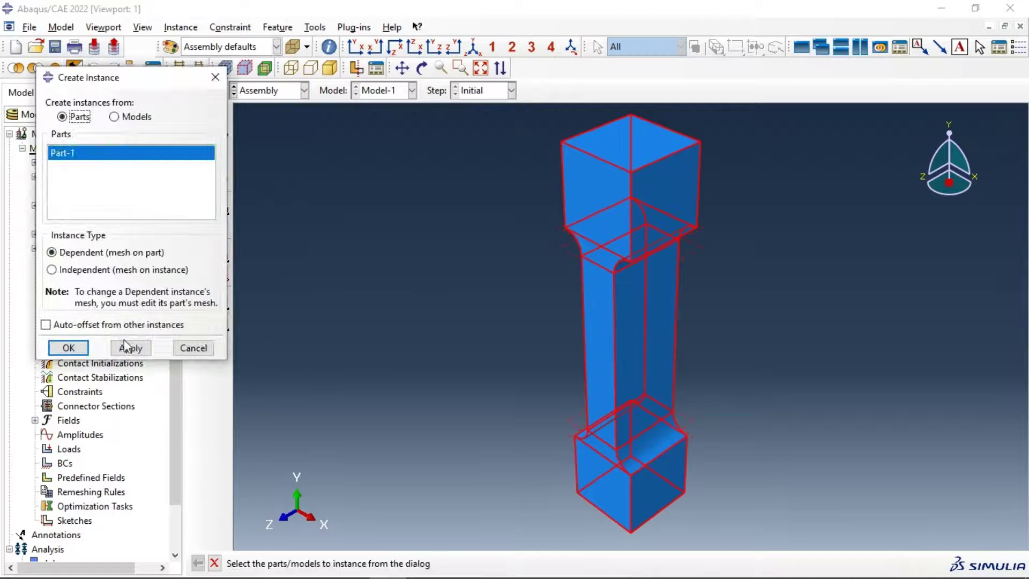
click(129, 348)
click(184, 348)
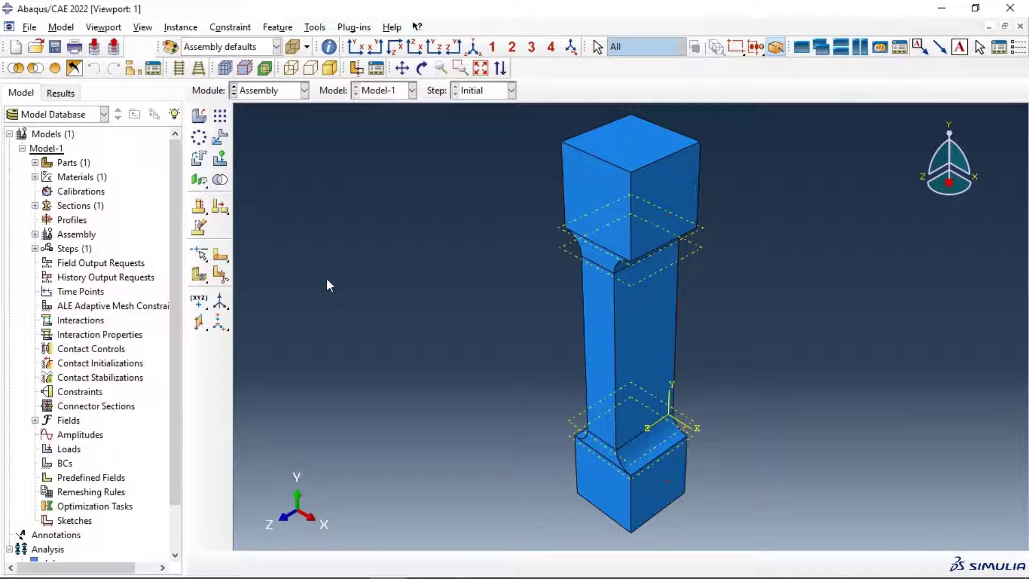
- In the Step module, create a Dynamic, Explicit step named Step-1 after Initial, with time period 1 and Nlgeom on
click(266, 91)
click(278, 148)
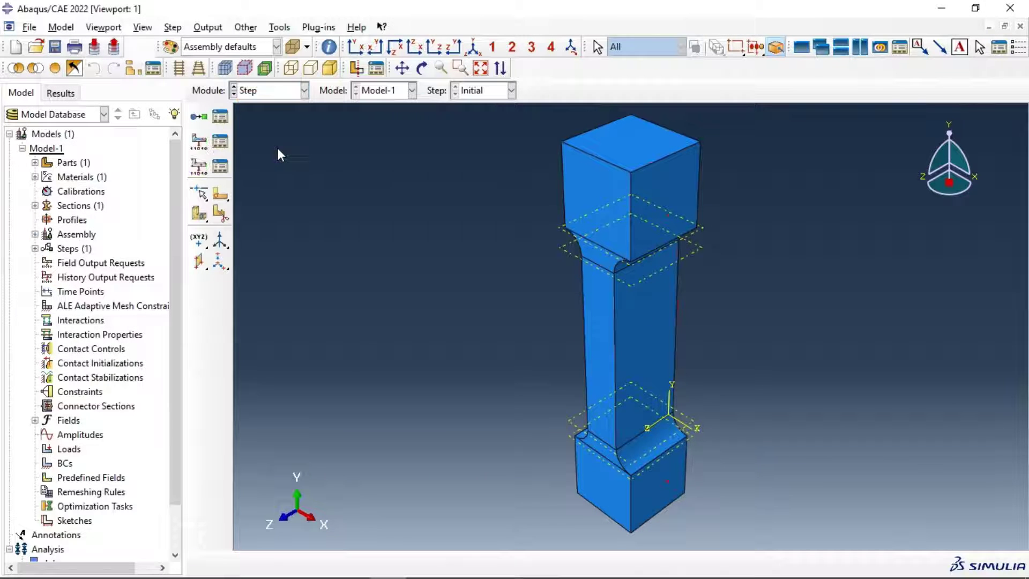
click(199, 116)
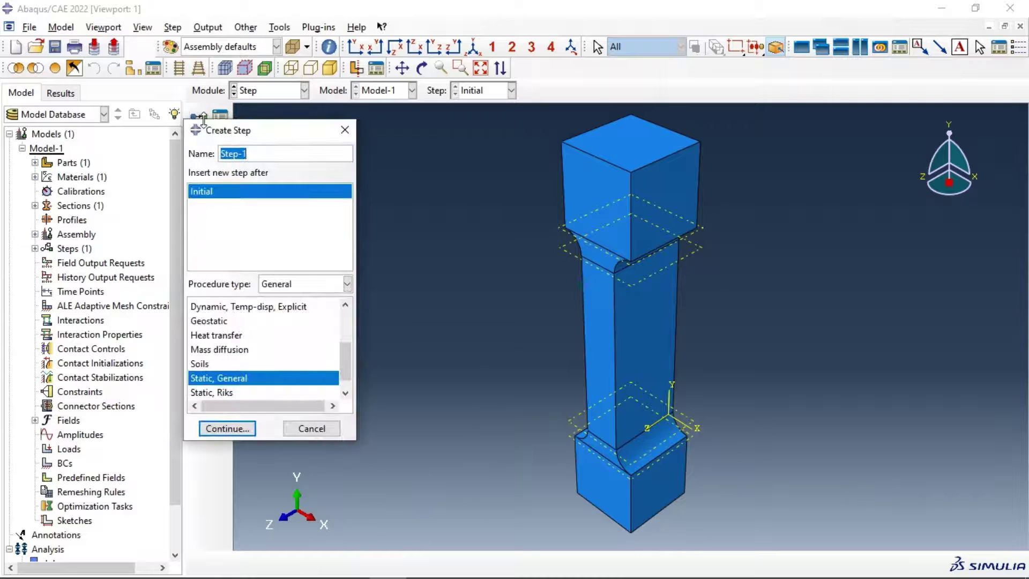
scroll(223, 375, up, 2)
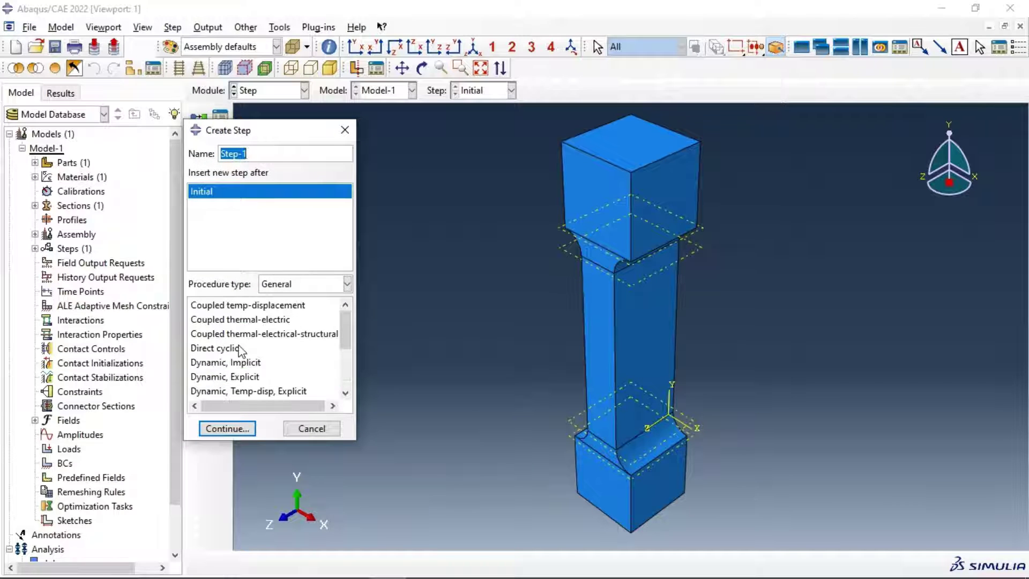
click(243, 376)
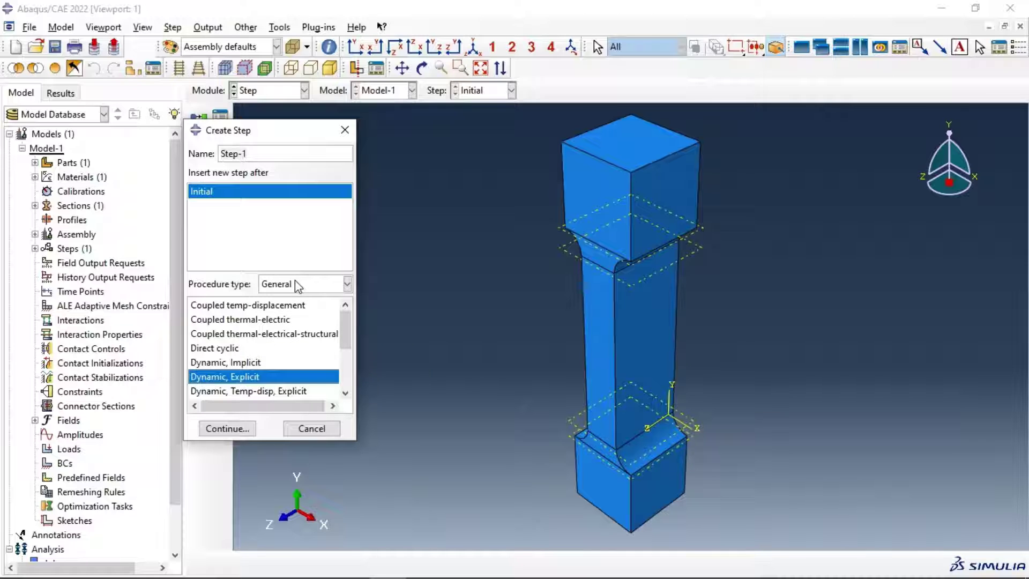
click(232, 430)
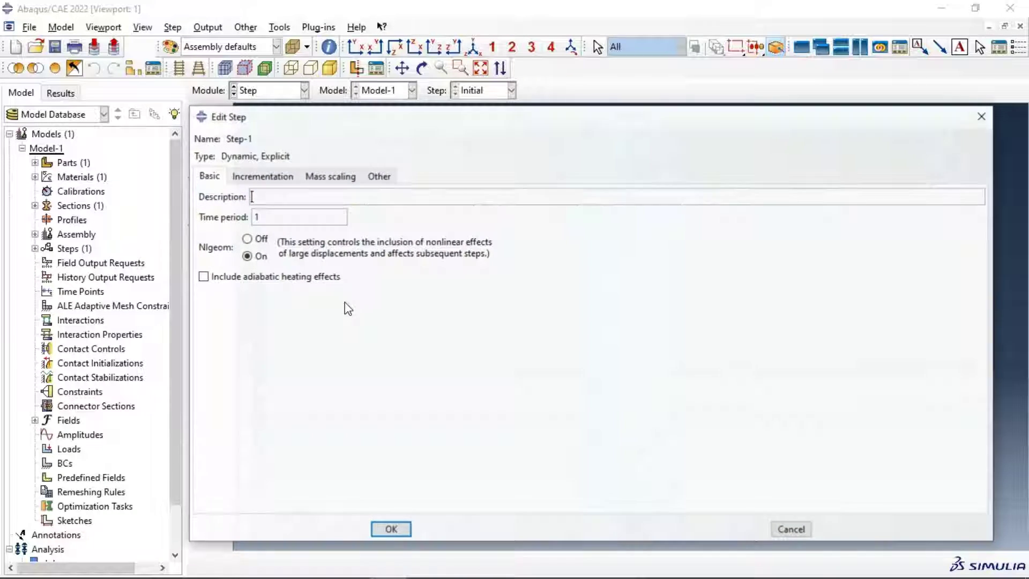
click(392, 529)
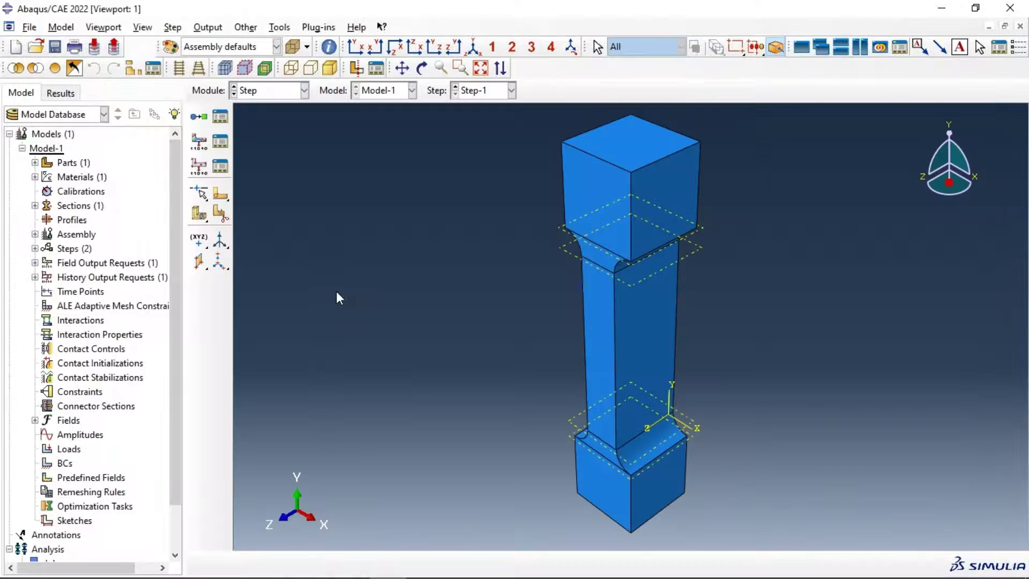
- Edit field output request F-Output-1 to save output every 0.1 units of time
click(220, 142)
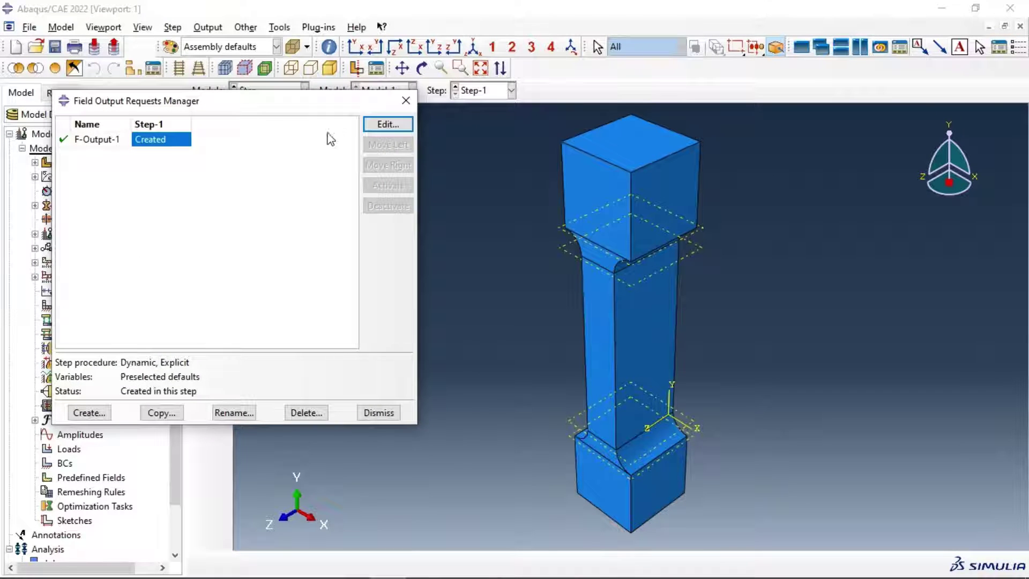
click(381, 126)
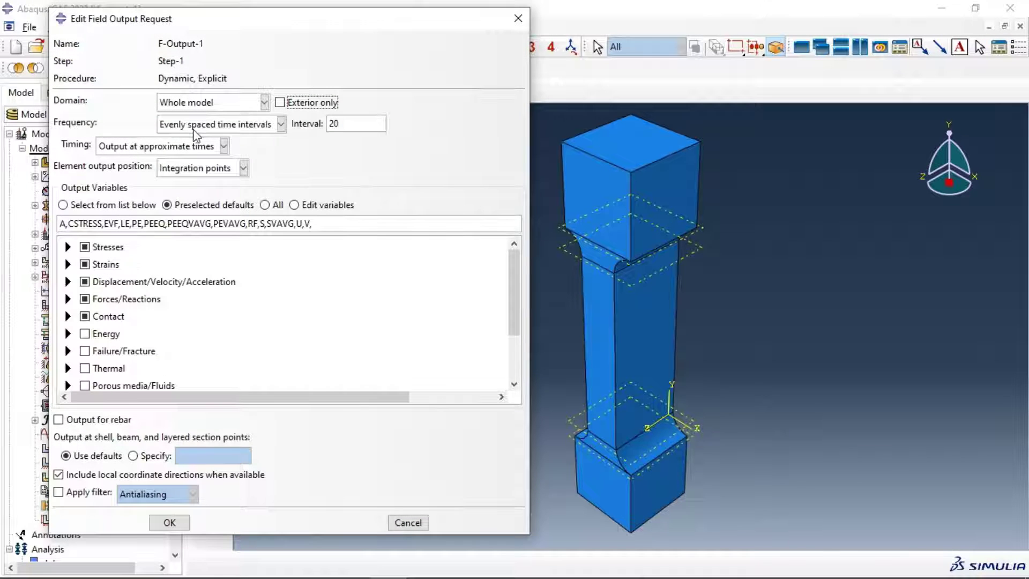
click(193, 127)
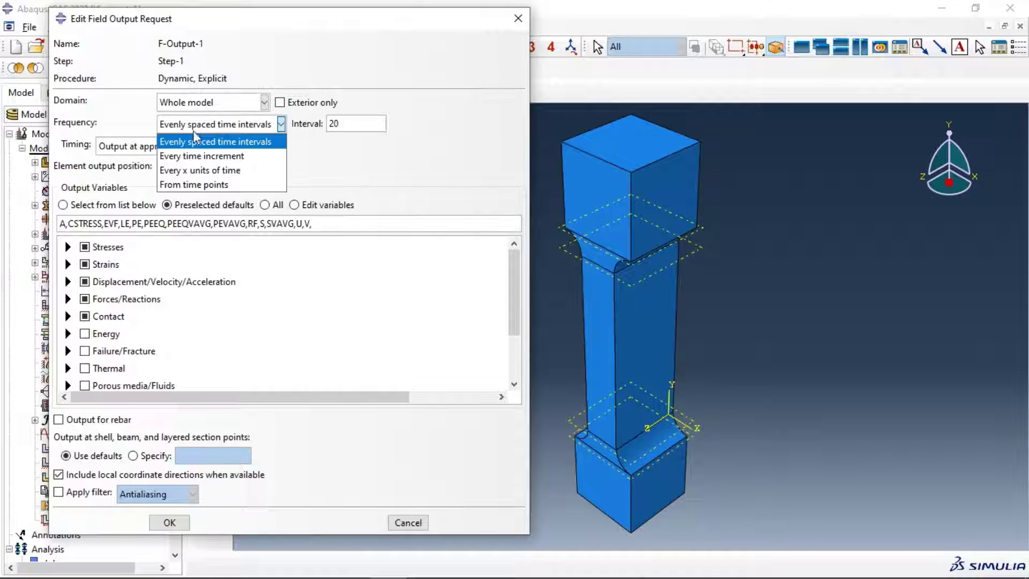
click(200, 172)
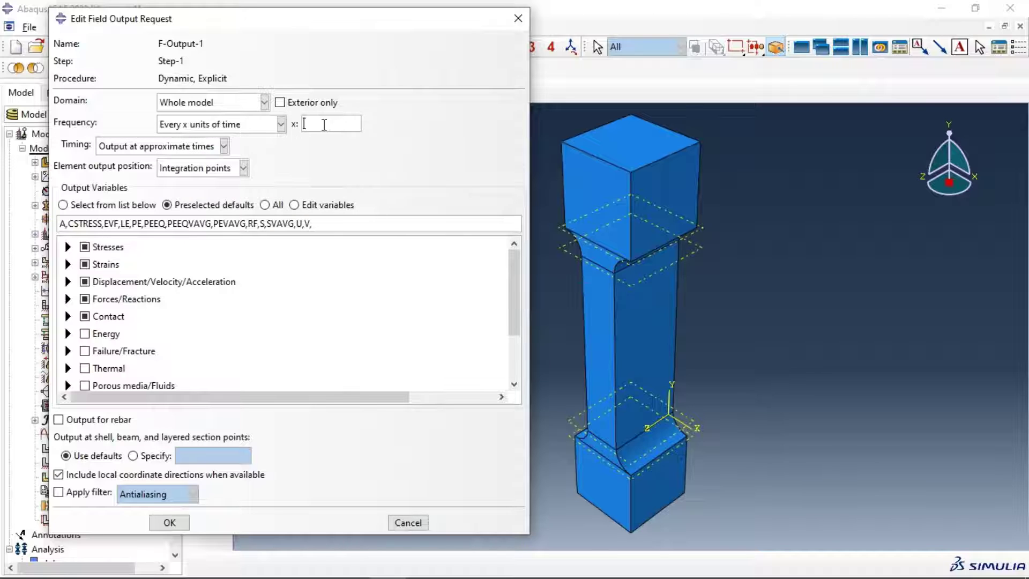
text(0.1)
- Add the Failure/Fracture variables DAMAGEC (compressive damage) and DAMAGET (tensile damage) to the field output request
click(68, 351)
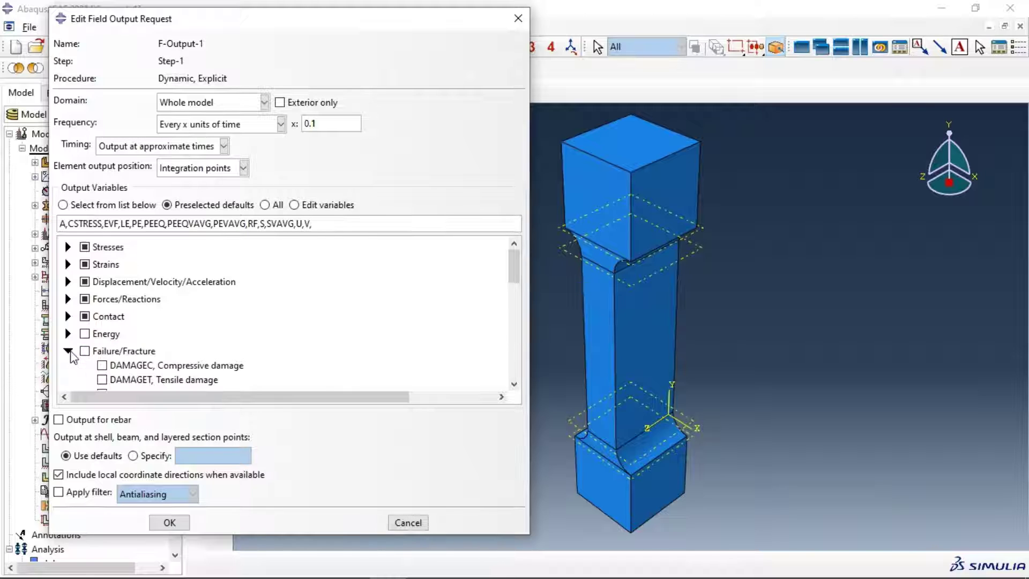
click(147, 365)
click(152, 379)
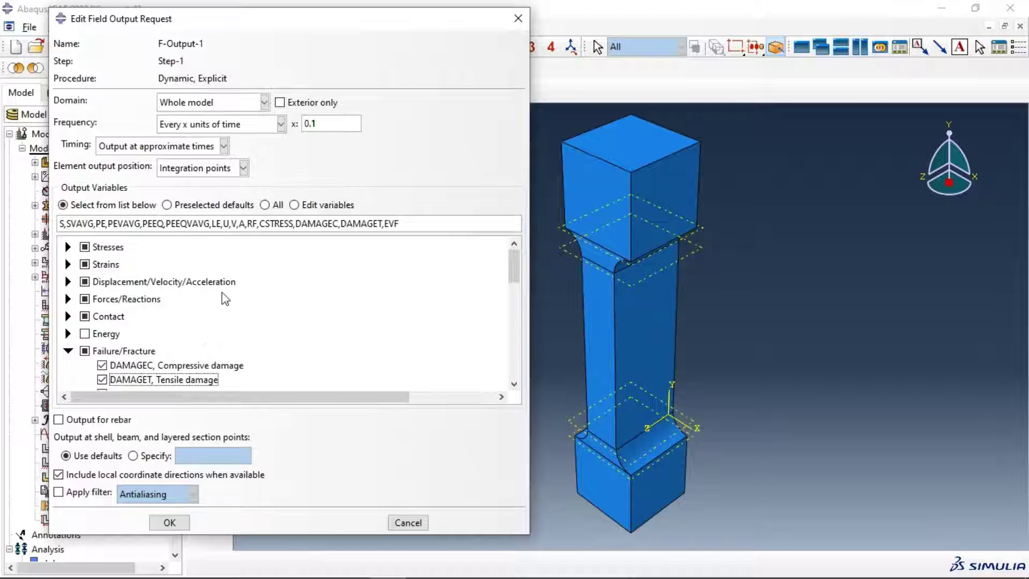
- Add the STATUS variable from State/Field/User/Time to the field output request, then save the request and close its manager
scroll(225, 298, down, 2)
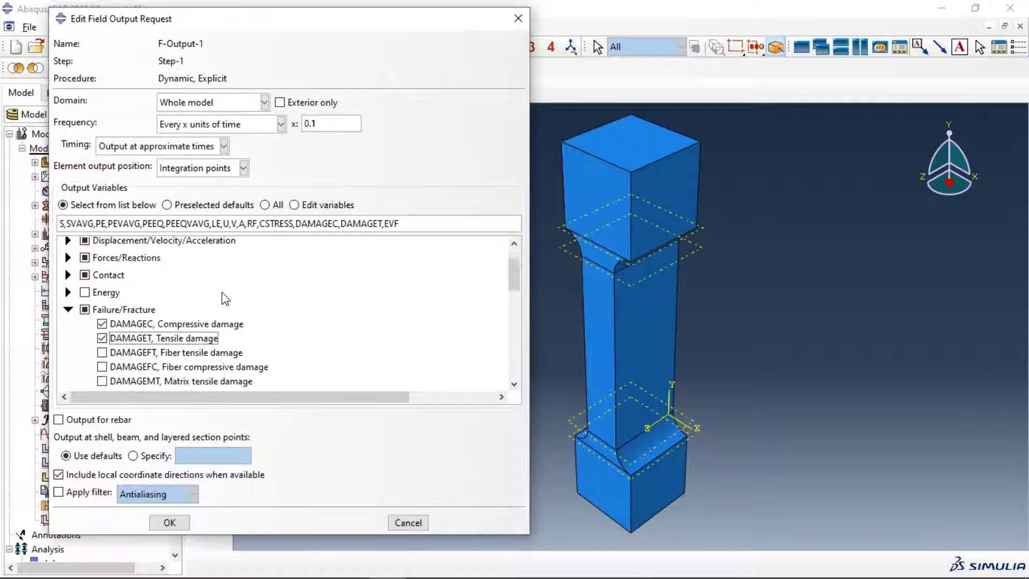
click(70, 261)
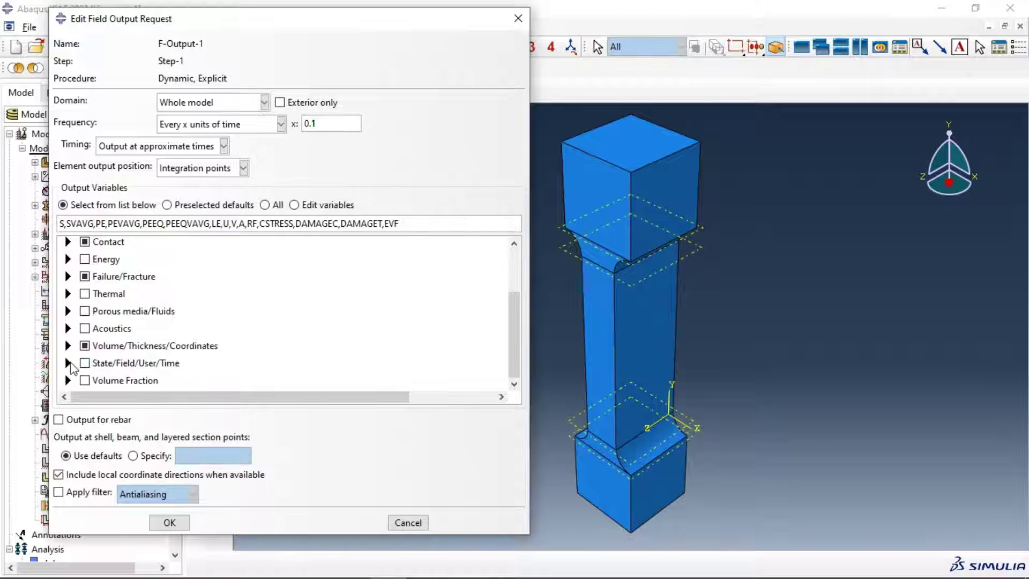
click(68, 363)
scroll(161, 322, down, 5)
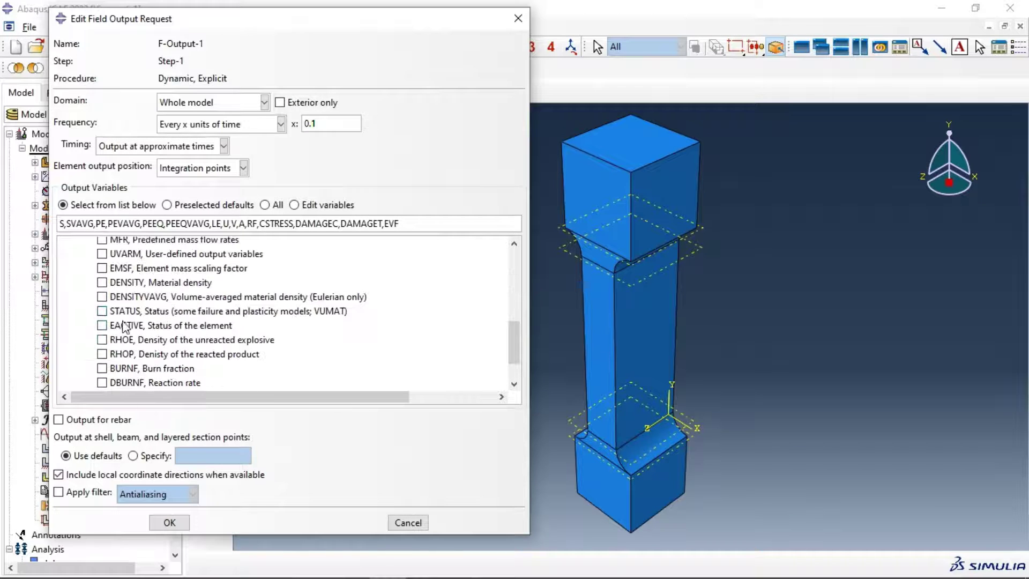
click(102, 311)
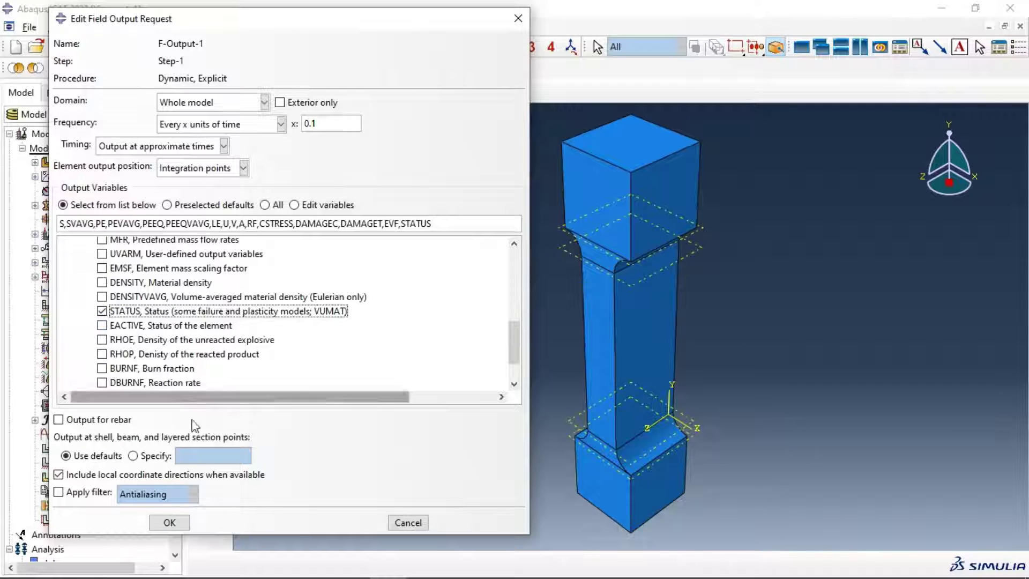
click(172, 524)
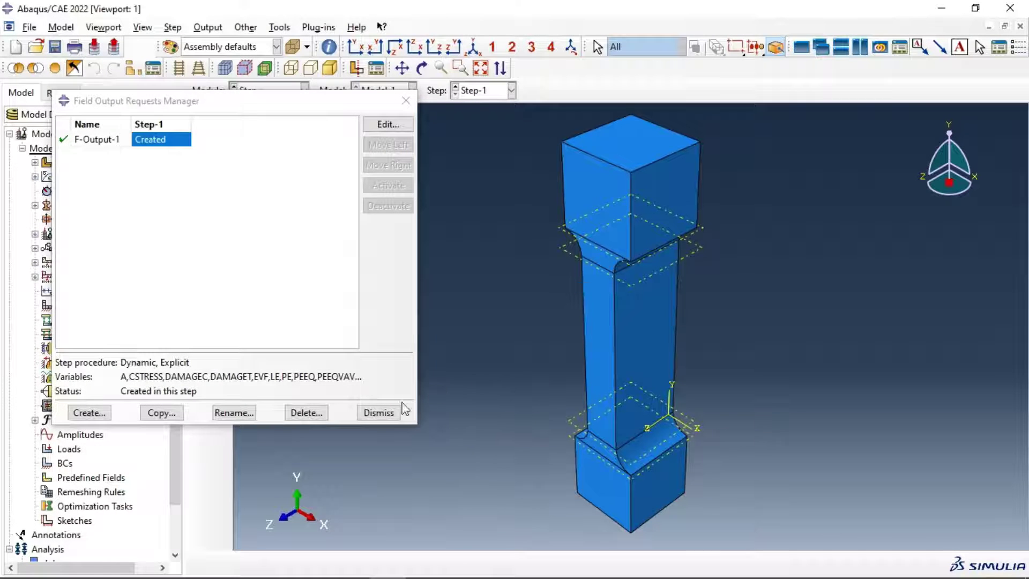
click(379, 413)
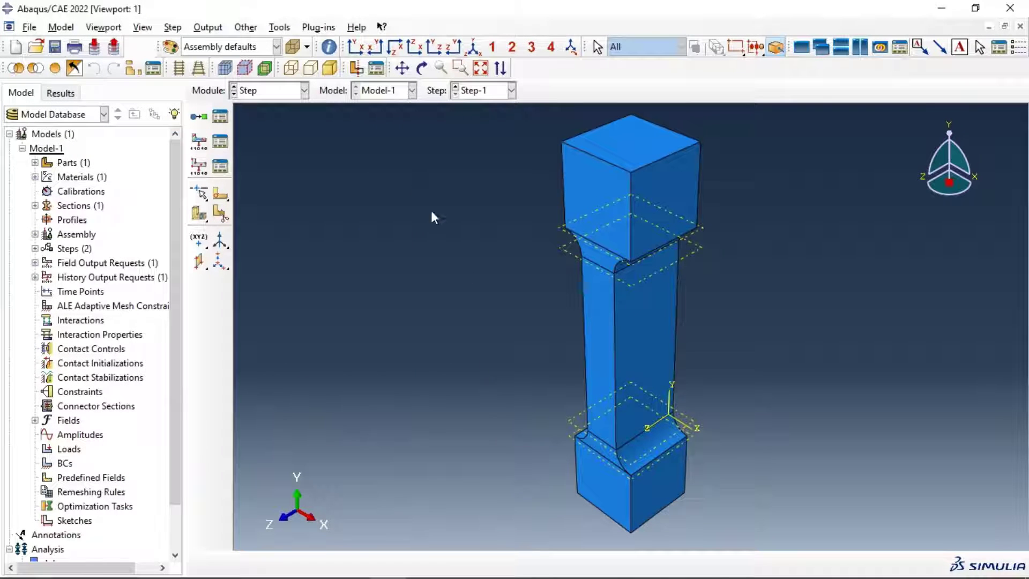
click(281, 94)
click(286, 168)
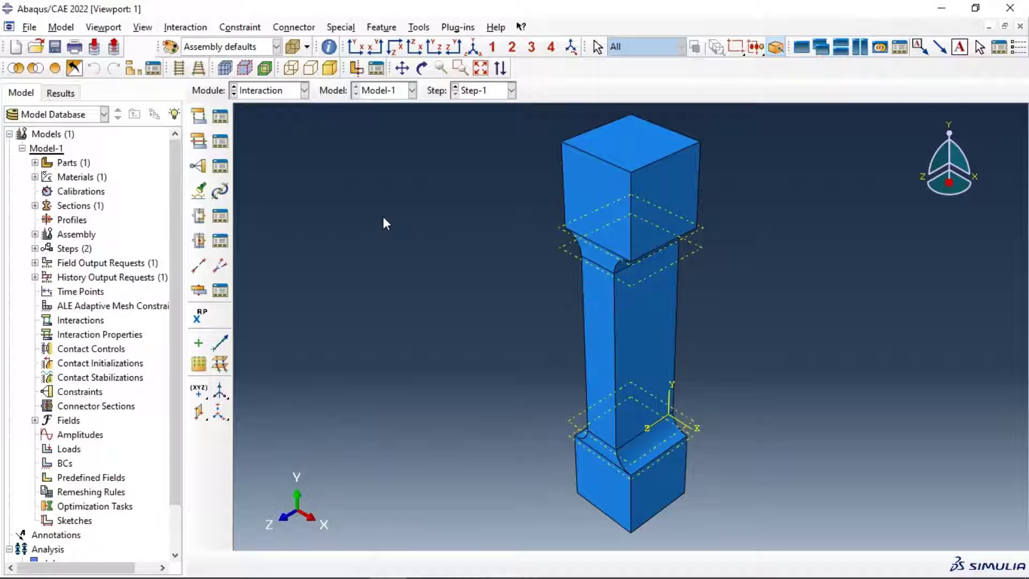
scroll(342, 213, down, 3)
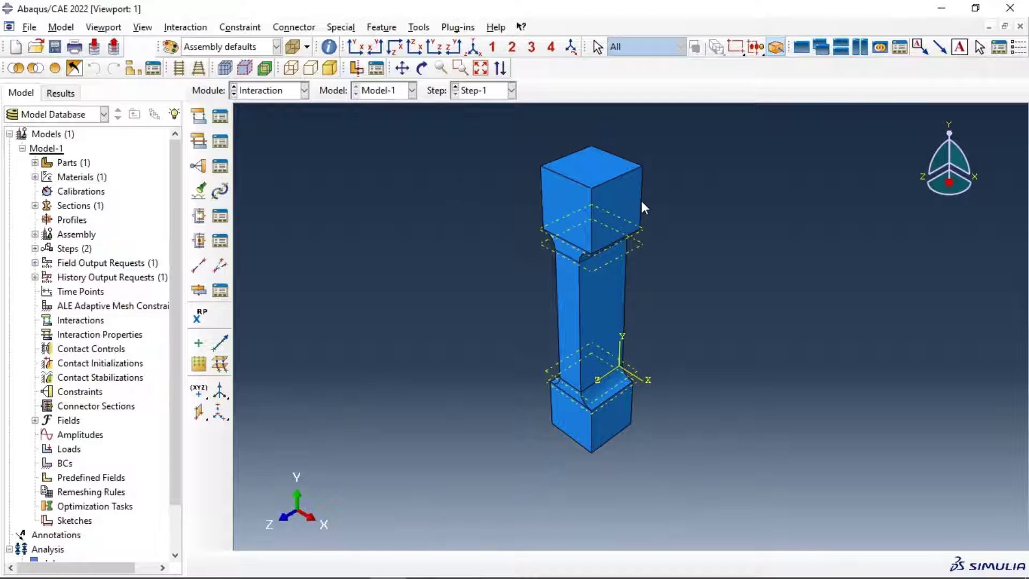
scroll(411, 243, down, 2)
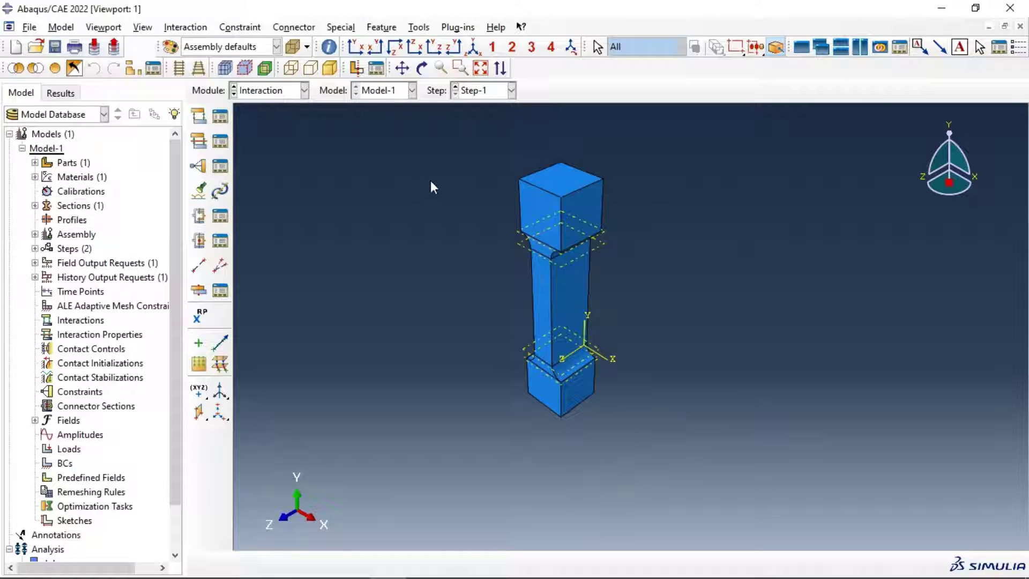
scroll(431, 182, up, 2)
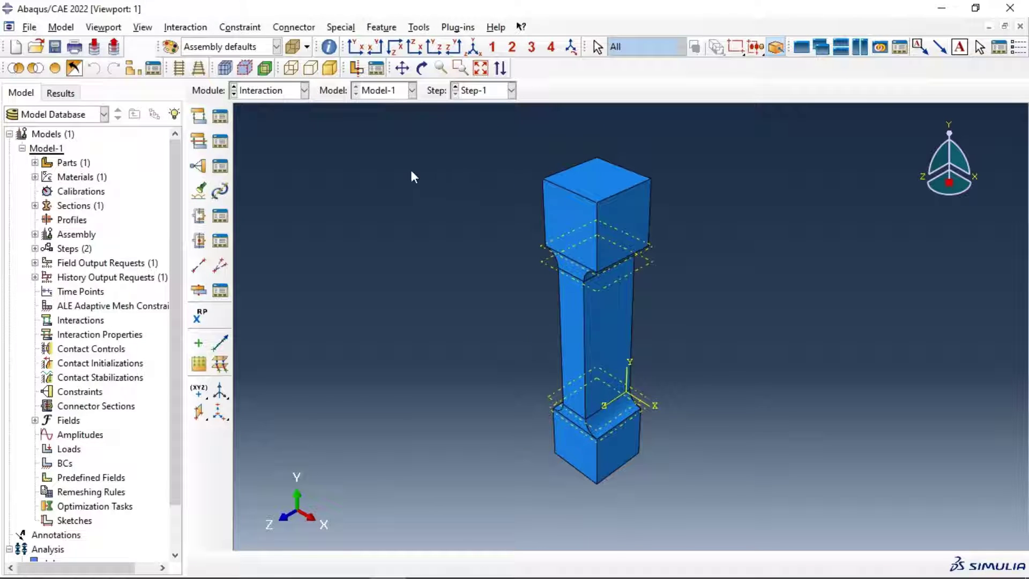
- In the Load module, start a mechanical Symmetry/Antisymmetry/Encastre boundary condition in the Initial step
click(262, 91)
click(260, 180)
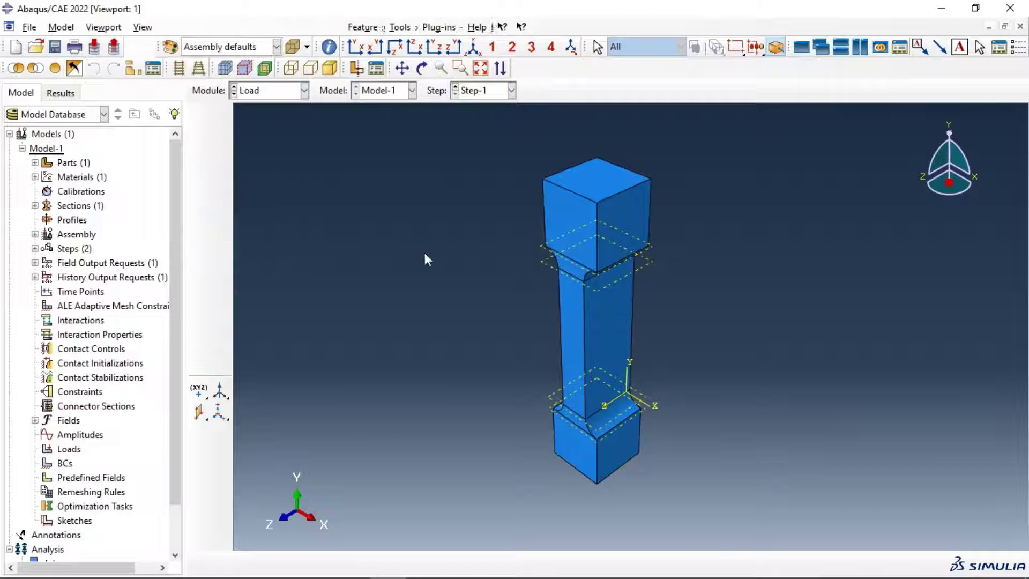
click(200, 142)
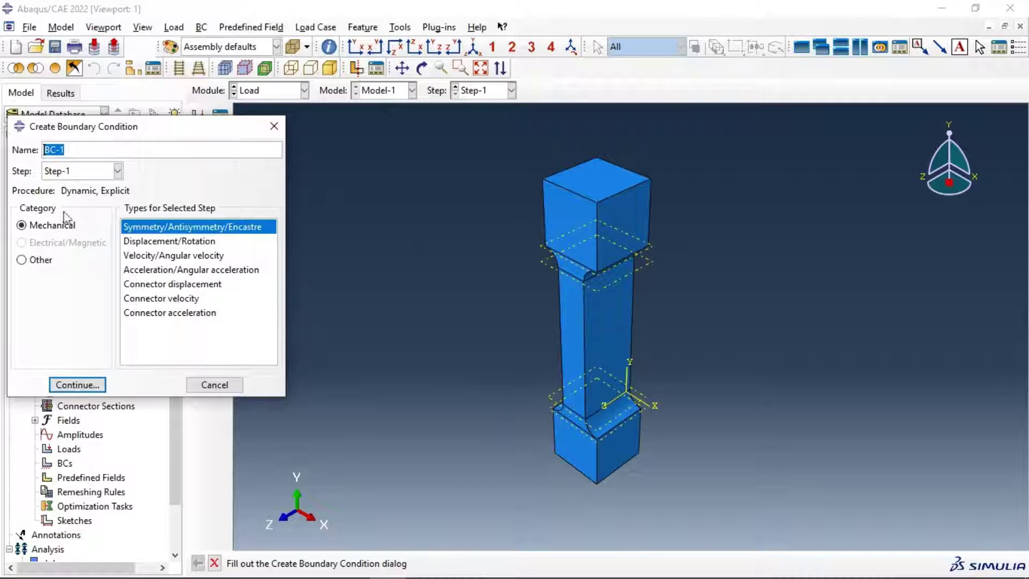
click(117, 171)
click(53, 186)
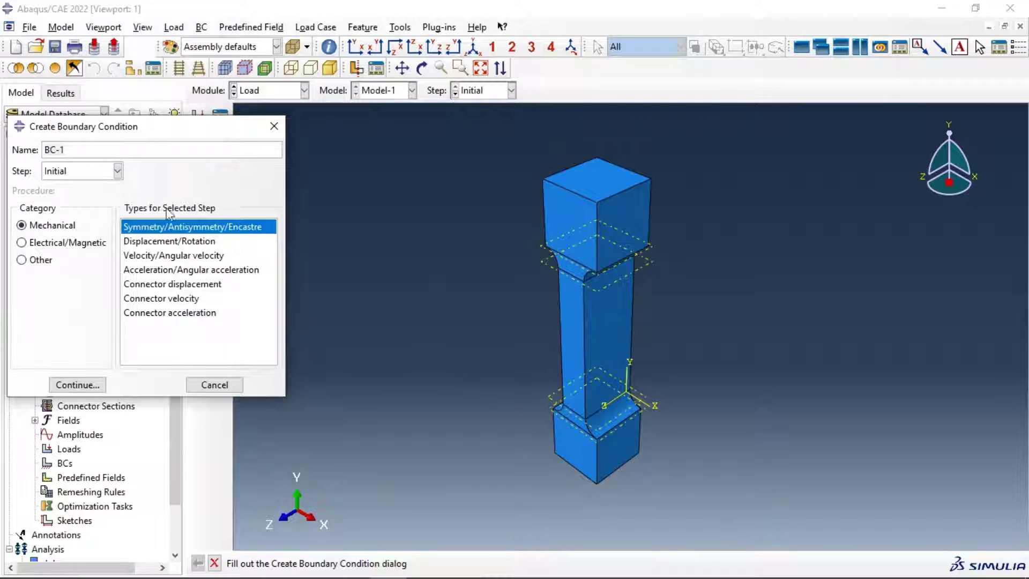
click(151, 242)
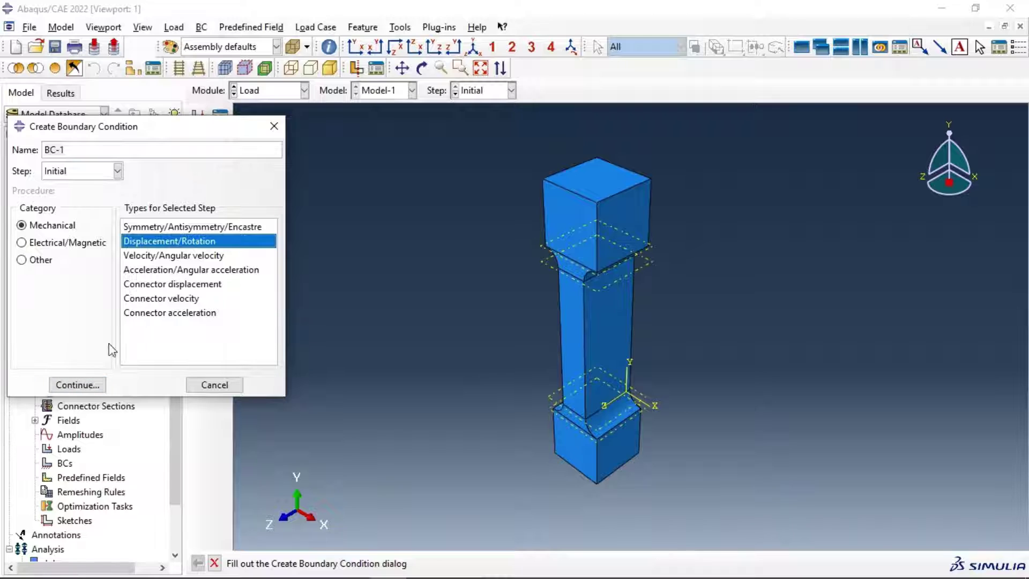
click(138, 228)
click(91, 386)
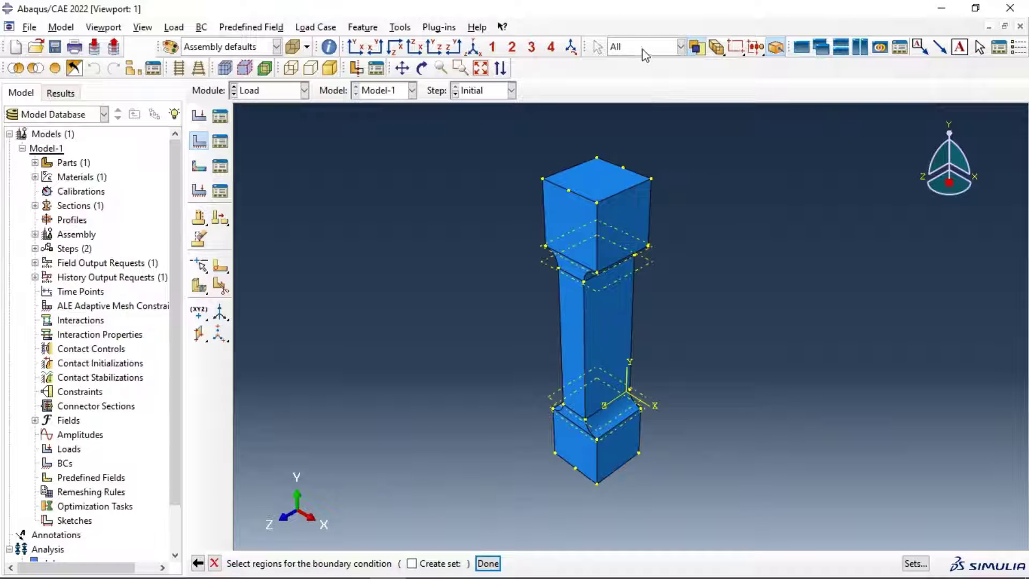
- Restrict region picking to cells and apply an ENCASTRE constraint to the specimen's bottom block
click(680, 47)
key(Escape)
click(616, 443)
click(492, 560)
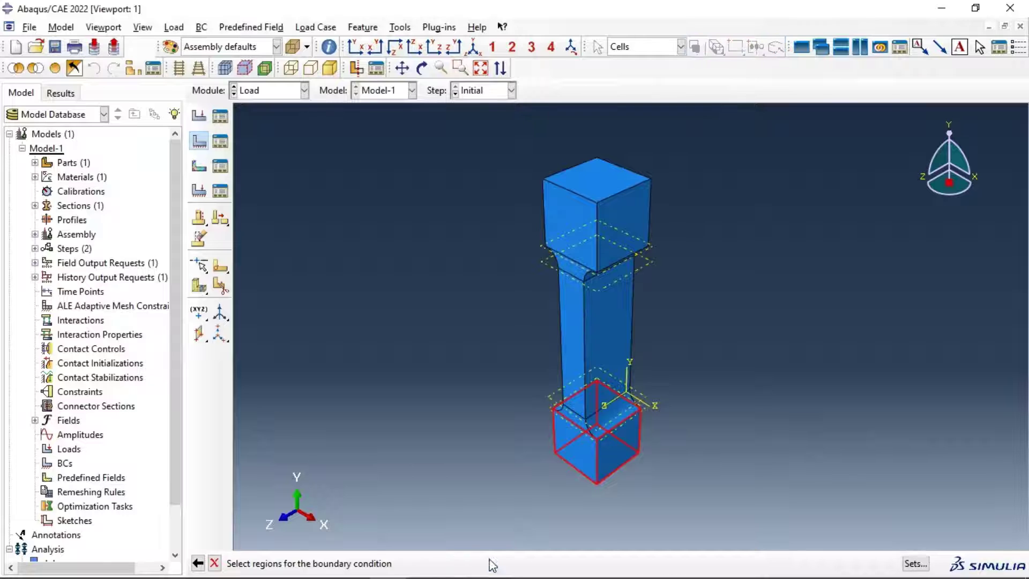
click(66, 320)
click(66, 342)
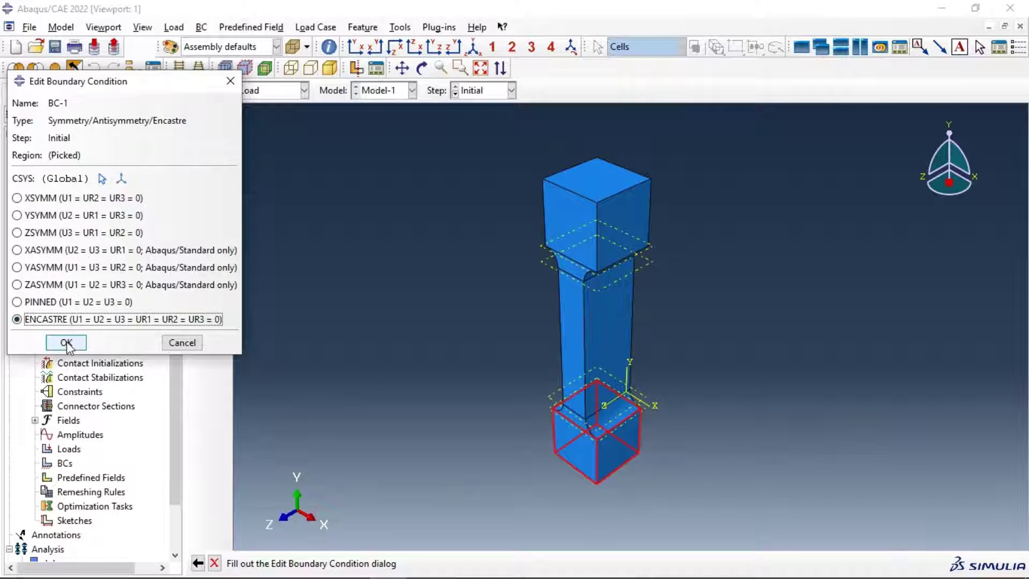
- Create a Displacement/Rotation boundary condition in the Initial step that fixes U1 and U3 on the specimen's top block cell
click(199, 140)
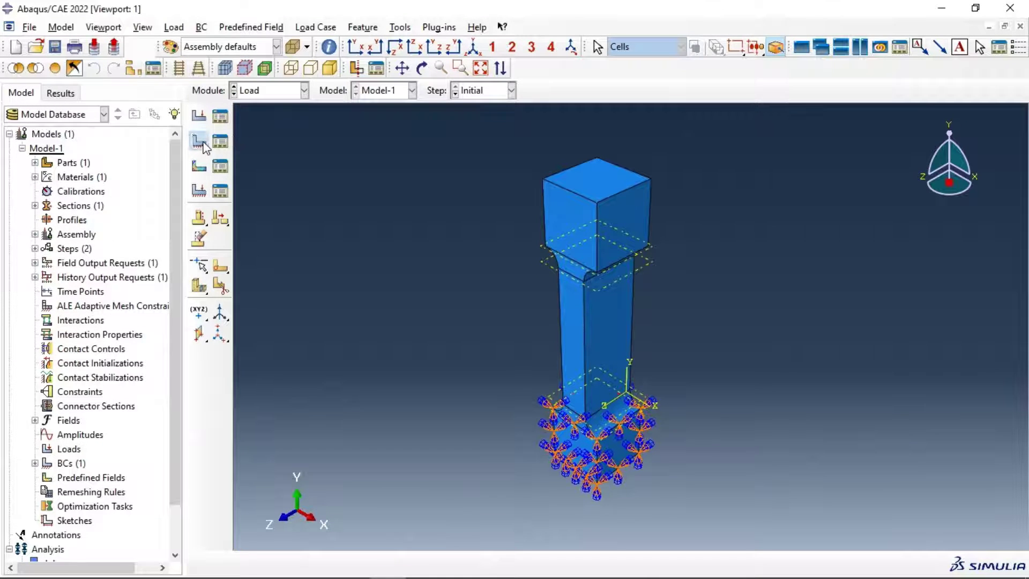
click(85, 171)
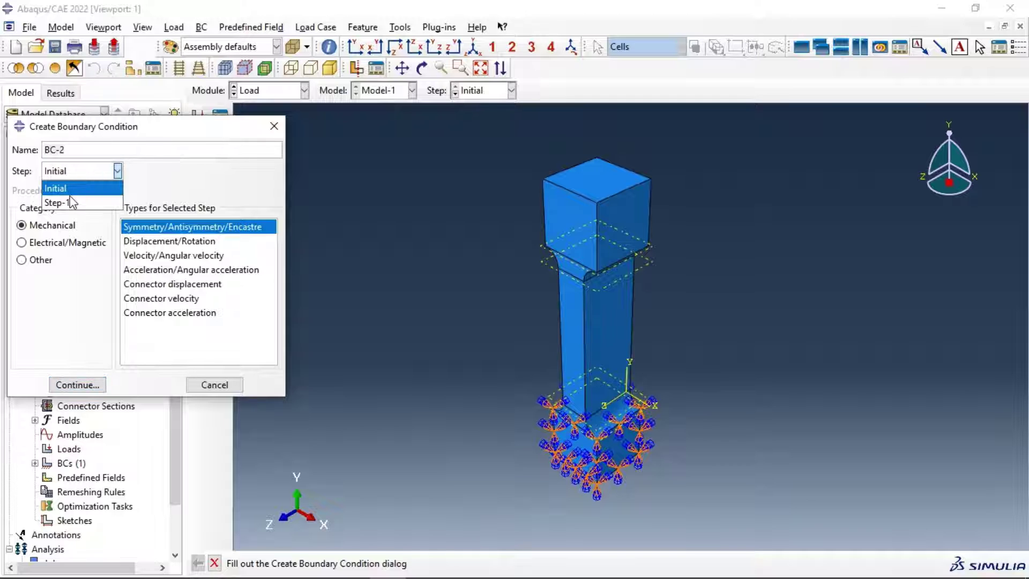
click(74, 188)
click(163, 241)
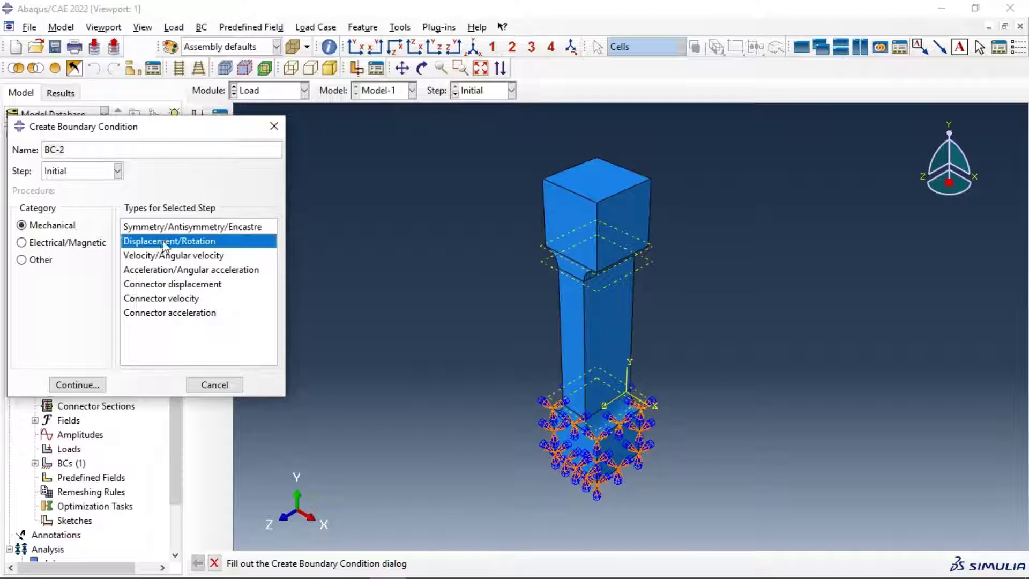
click(88, 384)
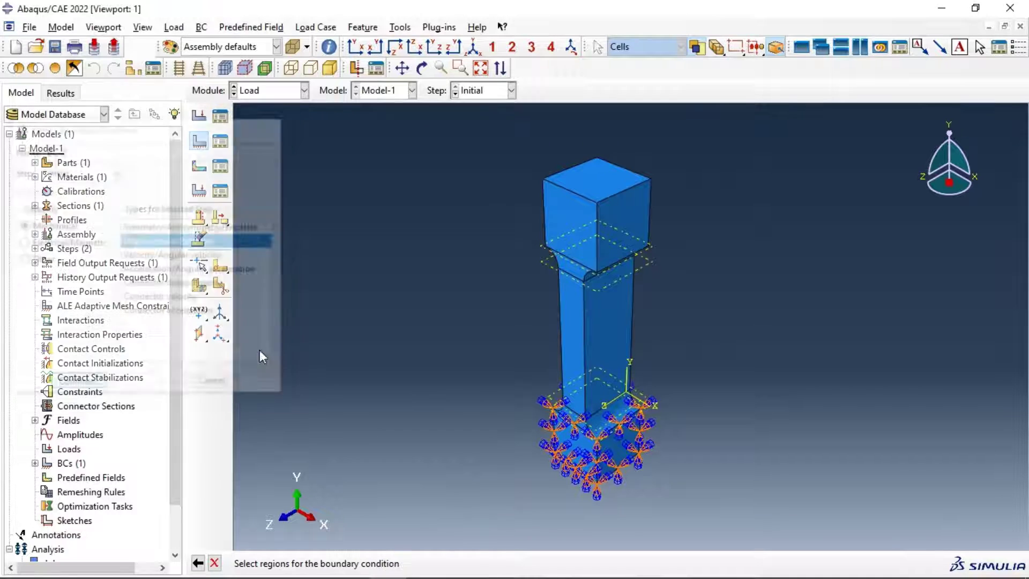
click(571, 222)
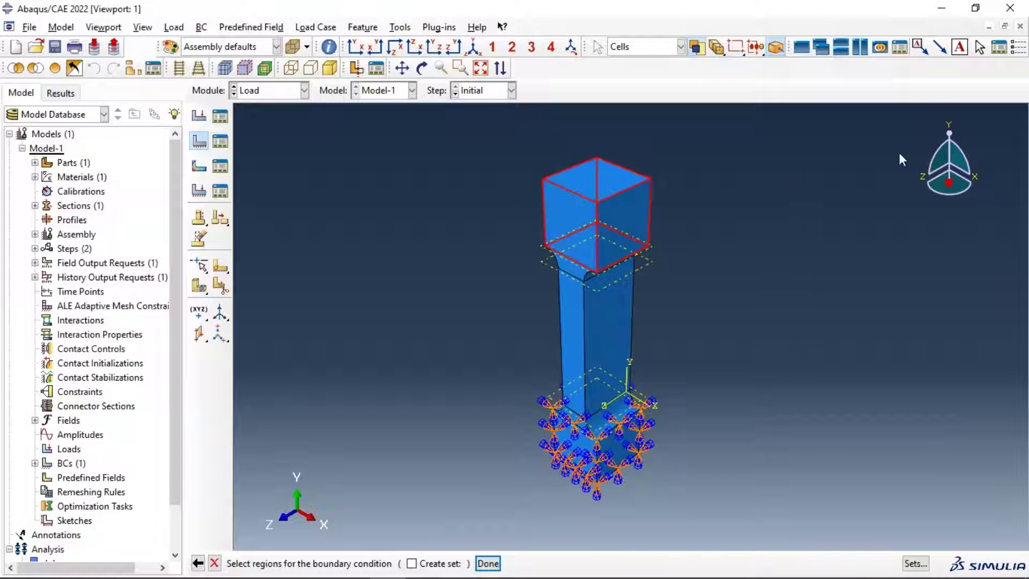
click(488, 562)
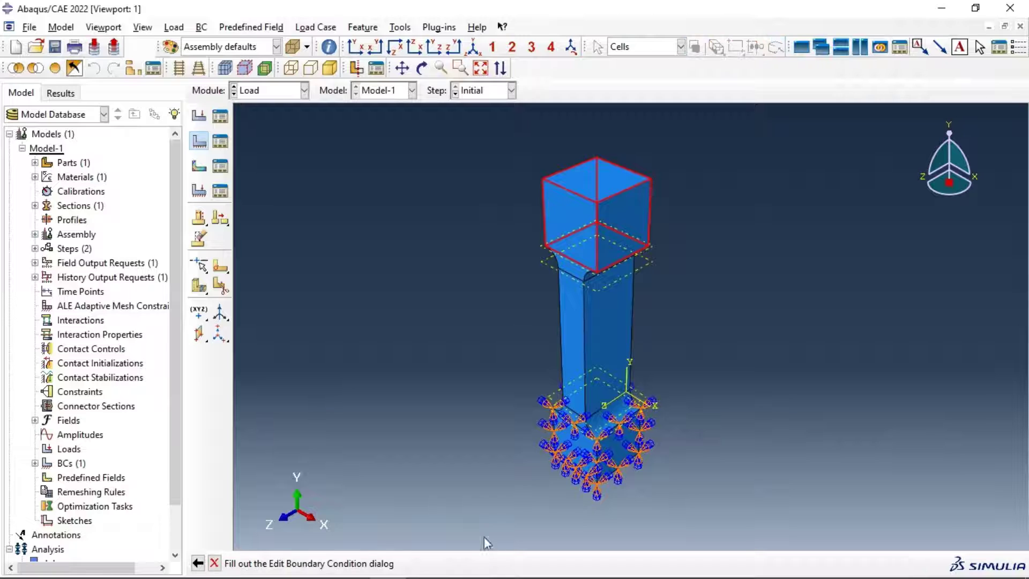
click(46, 208)
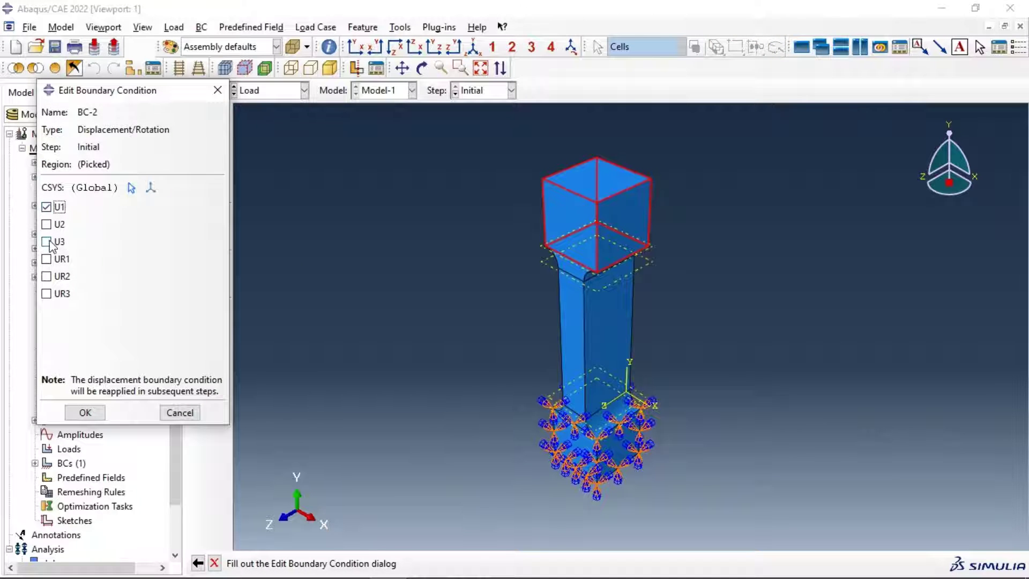
click(46, 242)
click(85, 412)
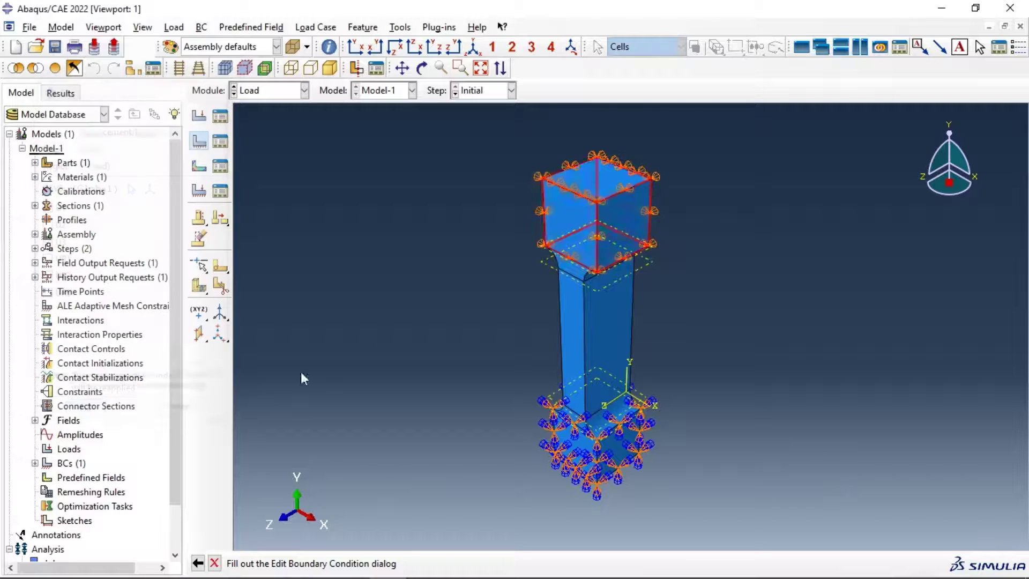
- Create a Displacement/Rotation boundary condition in Step-1 on the specimen's top block cell
click(199, 141)
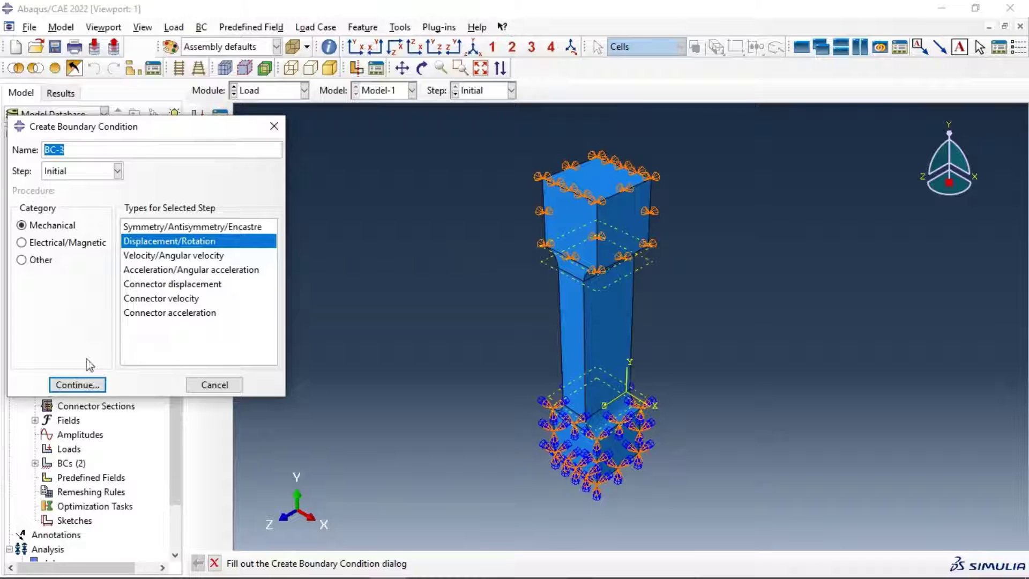
click(67, 171)
click(68, 201)
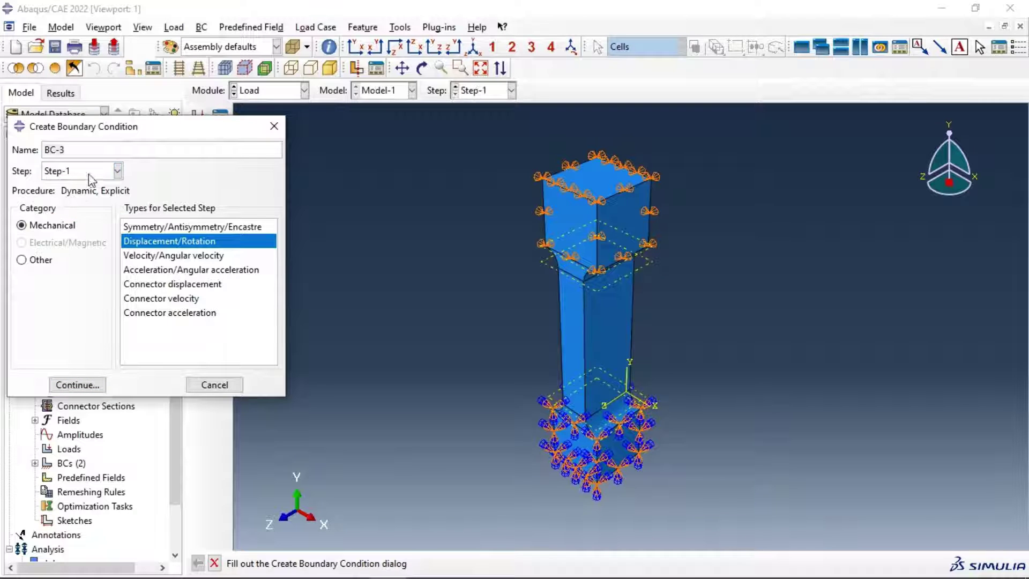
click(86, 384)
click(79, 386)
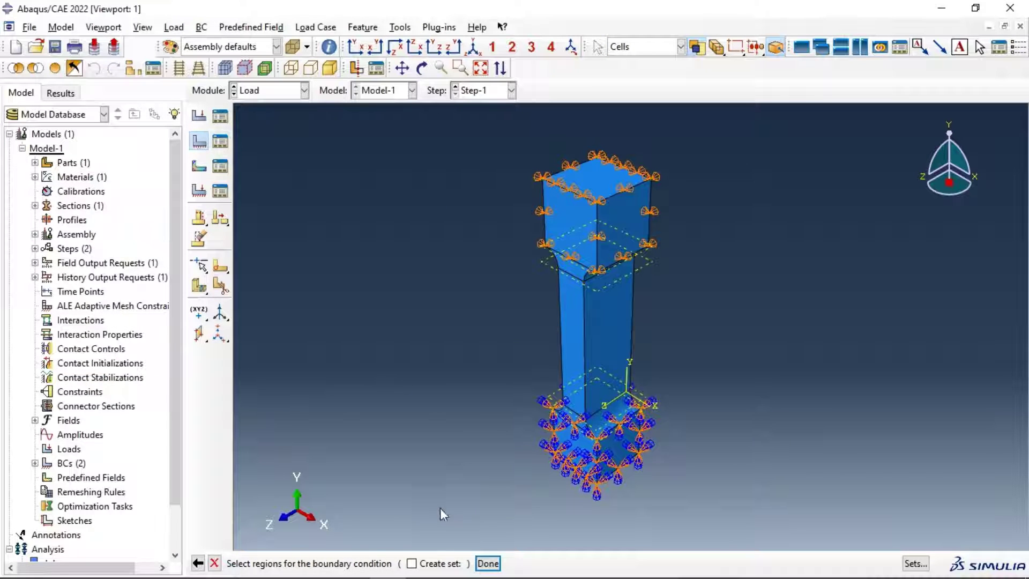
click(589, 237)
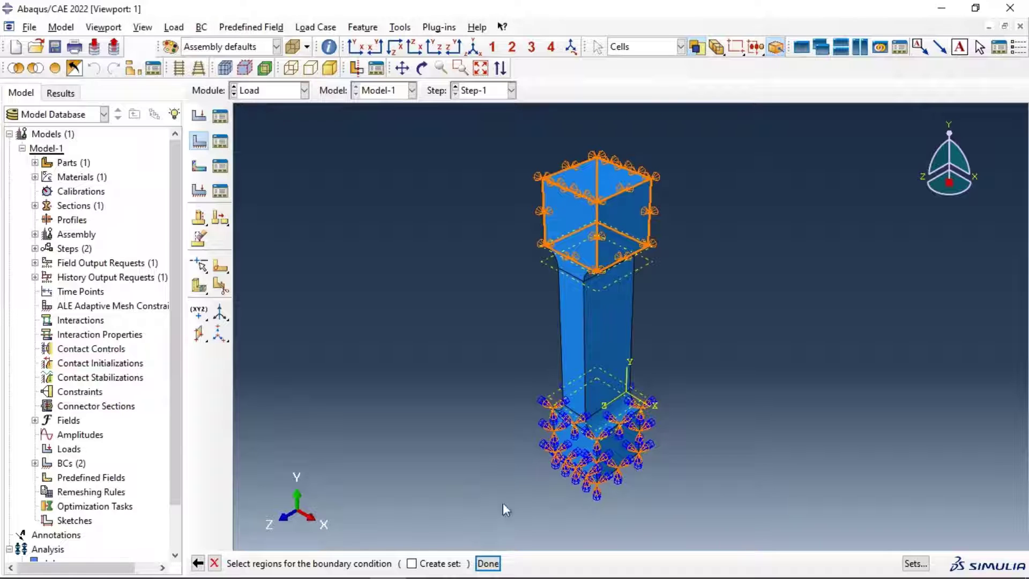
click(488, 563)
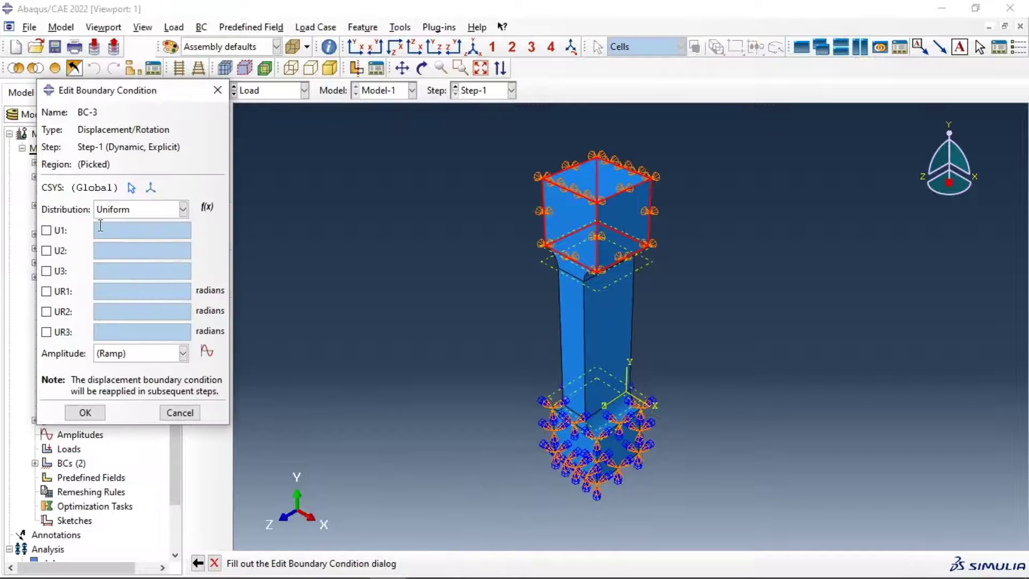
- Set U2 to 0.5 and try to save the boundary condition with the default ramp amplitude
click(46, 250)
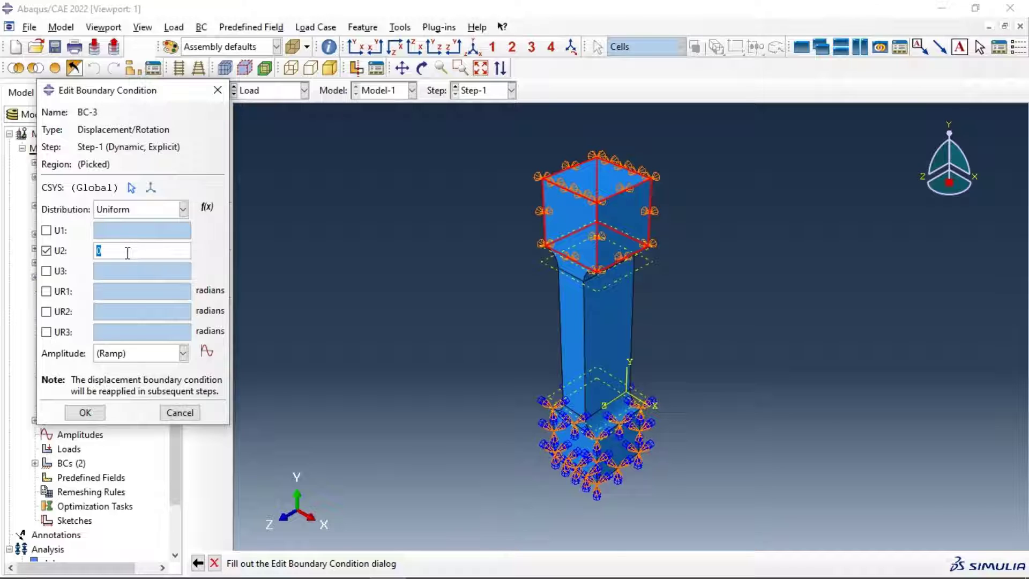
click(127, 253)
click(98, 415)
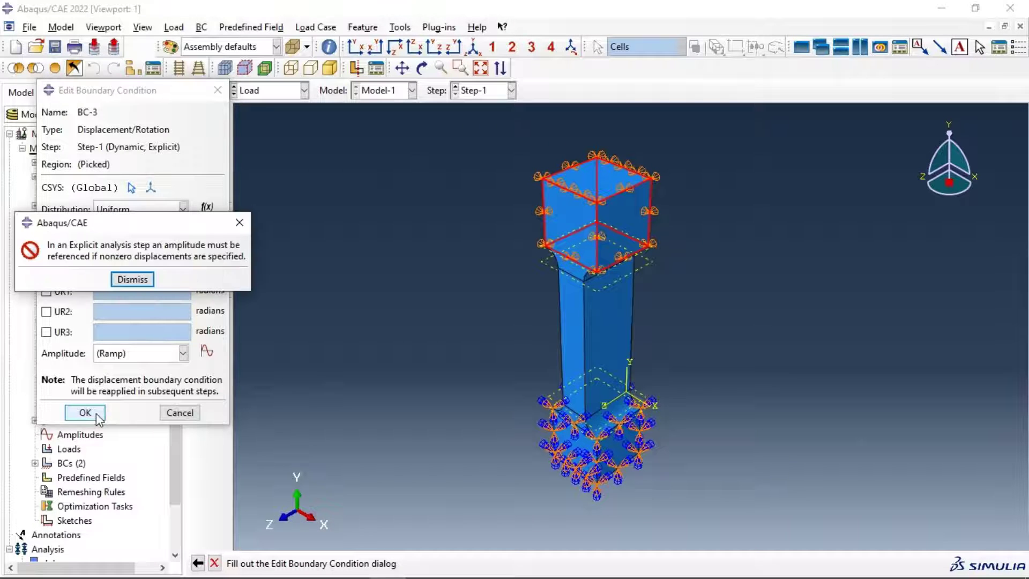
click(140, 280)
- Create a tabular step-time amplitude with equal time and amplitude values running from 0 to 1 in 0.1 increments
click(210, 354)
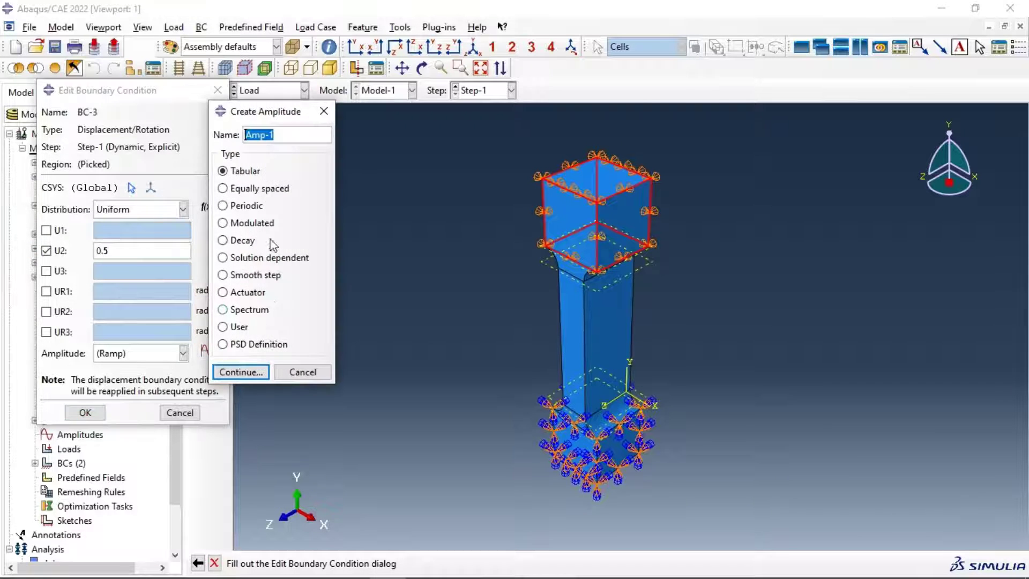
click(242, 372)
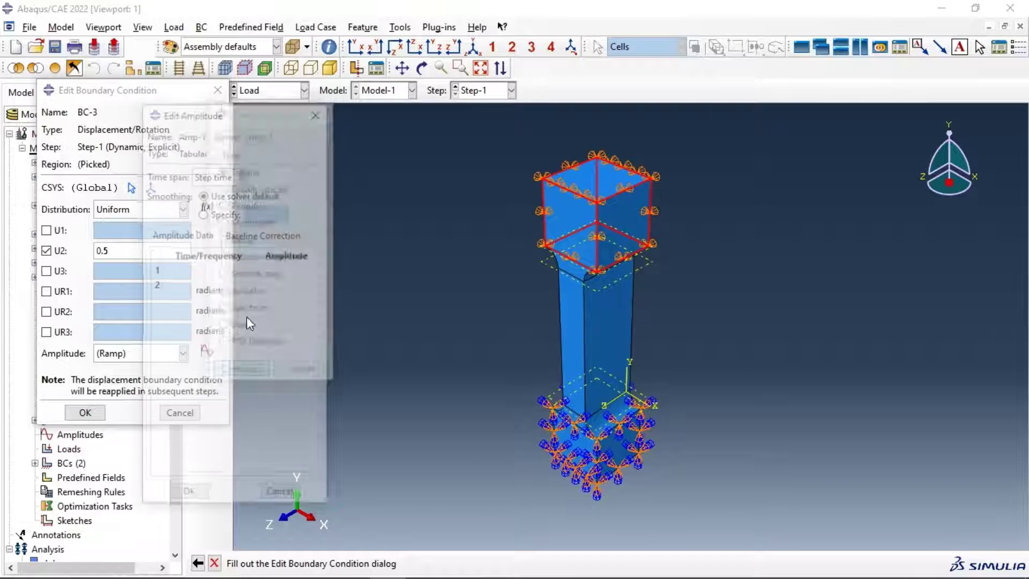
click(197, 270)
text(0)
key(Tab)
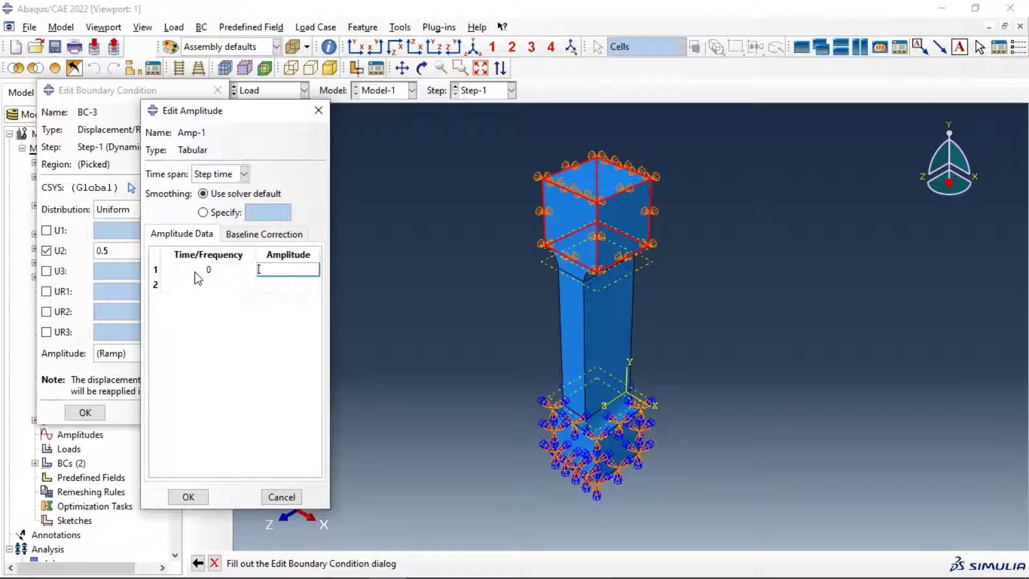
text(0)
key(Tab)
text(0.1)
key(Tab)
text(0.1)
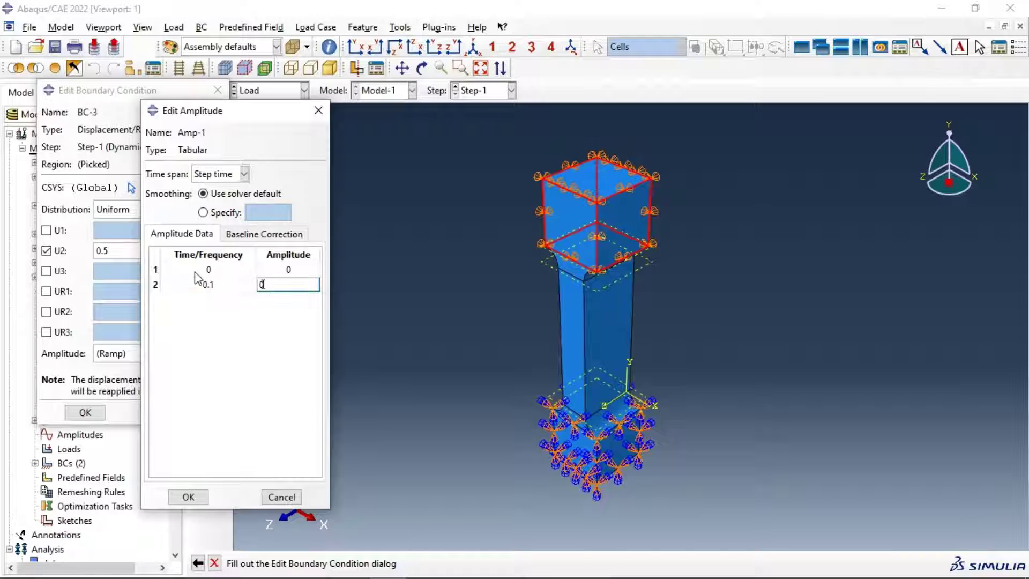
key(Tab)
text(0.2)
key(Tab)
text(0.2)
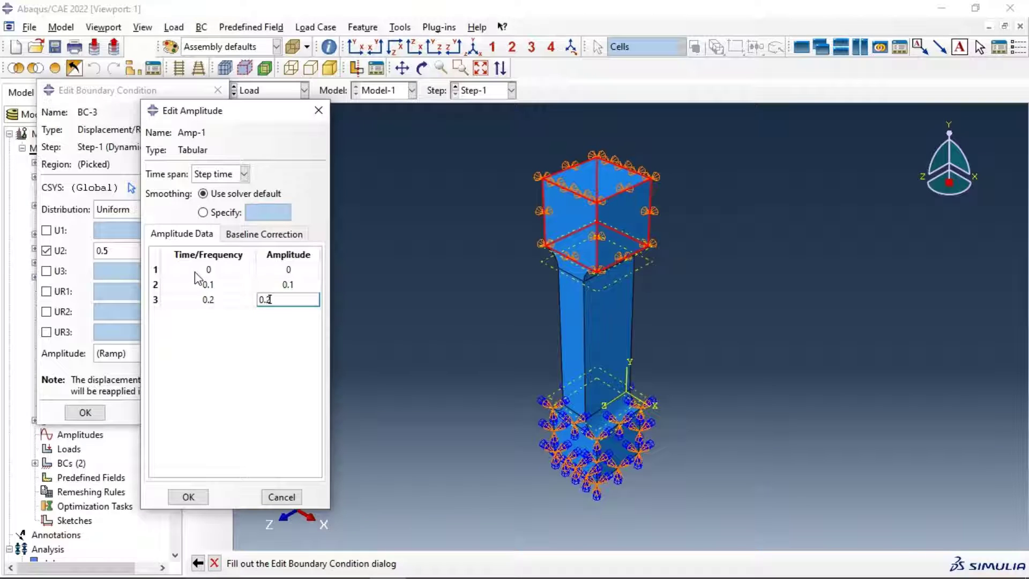
key(Tab)
text(0.3)
key(Tab)
text(0.3)
key(Tab)
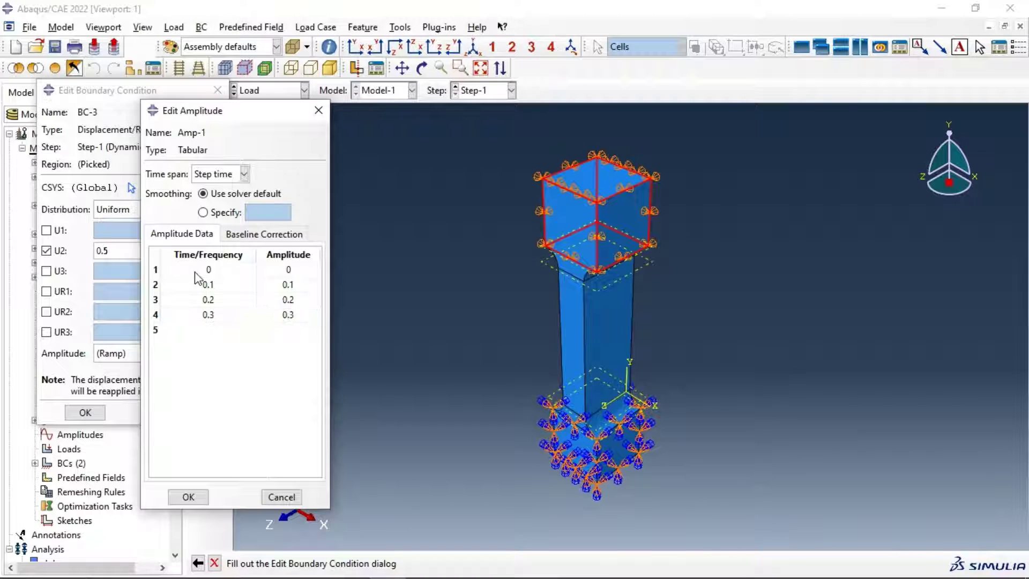
text(0.4)
key(Tab)
text(0.4)
key(Tab)
text(0.5)
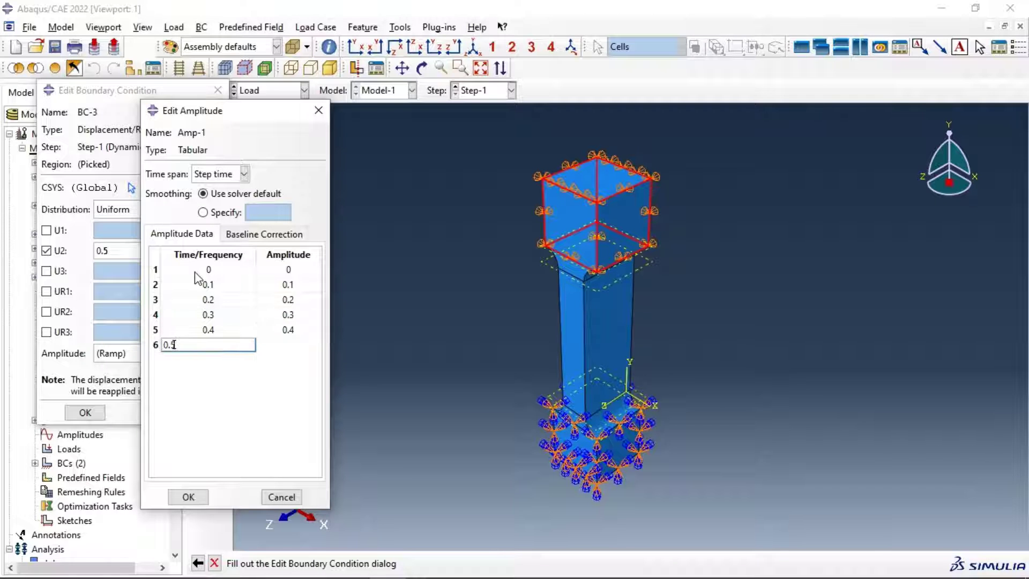
key(Tab)
text(0.5)
key(Tab)
text(0.6)
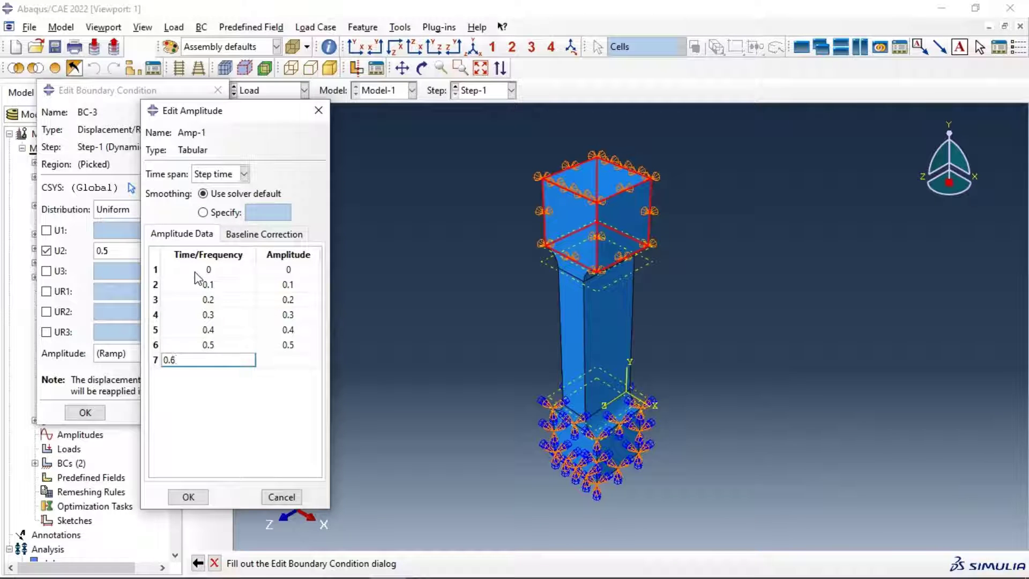
key(Tab)
text(0.6)
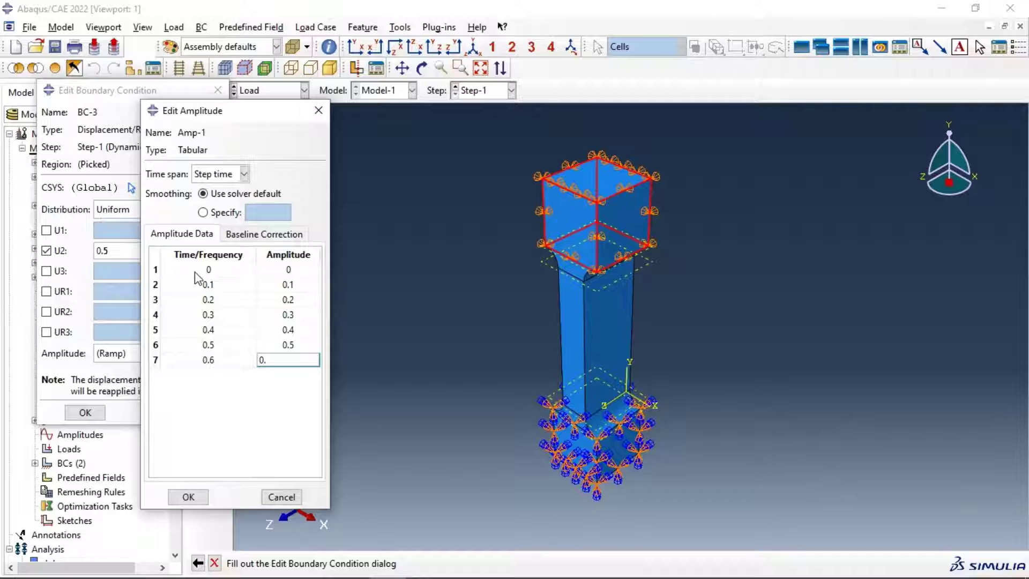
key(Tab)
text(0.7)
key(Tab)
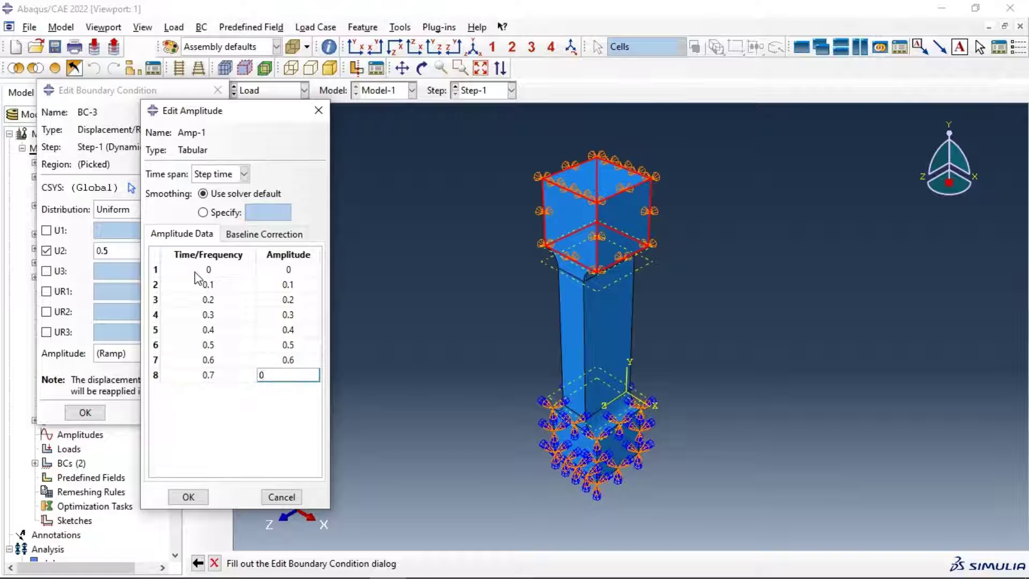
text(0.7)
key(Tab)
text(0.8)
key(Tab)
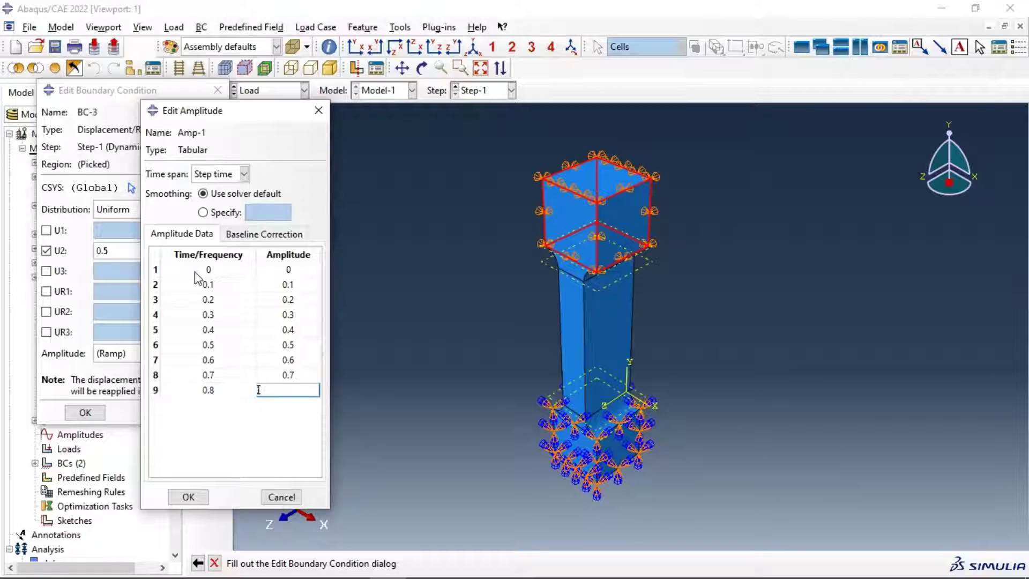
text(0.8)
key(Tab)
text(0.9)
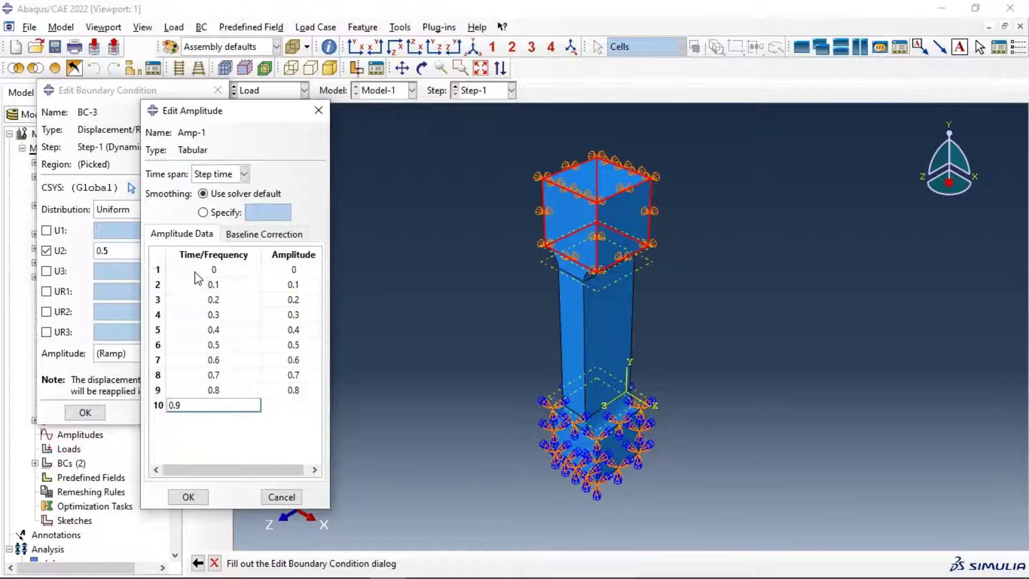
key(Tab)
text(.)
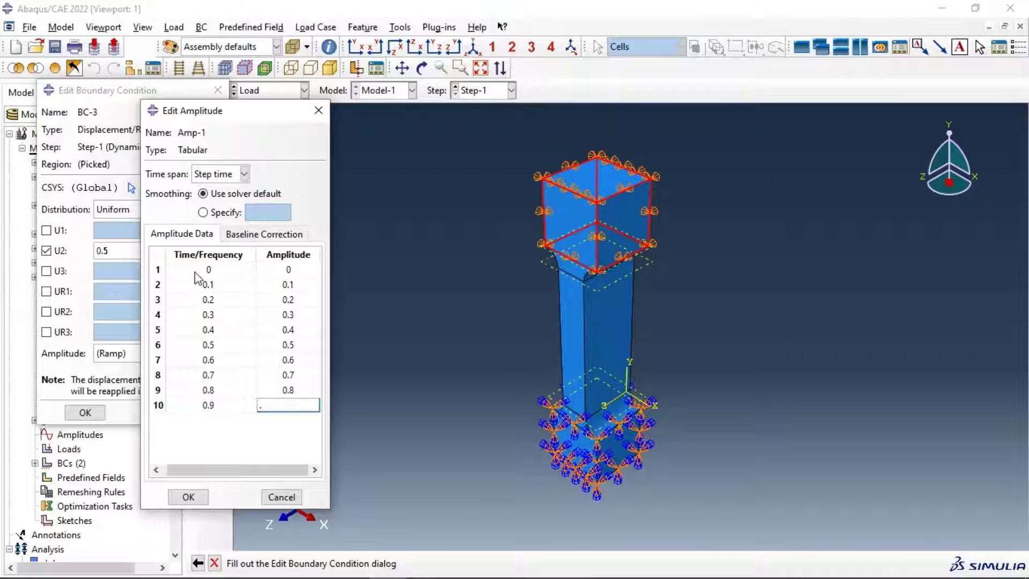
text(0.9)
key(Tab)
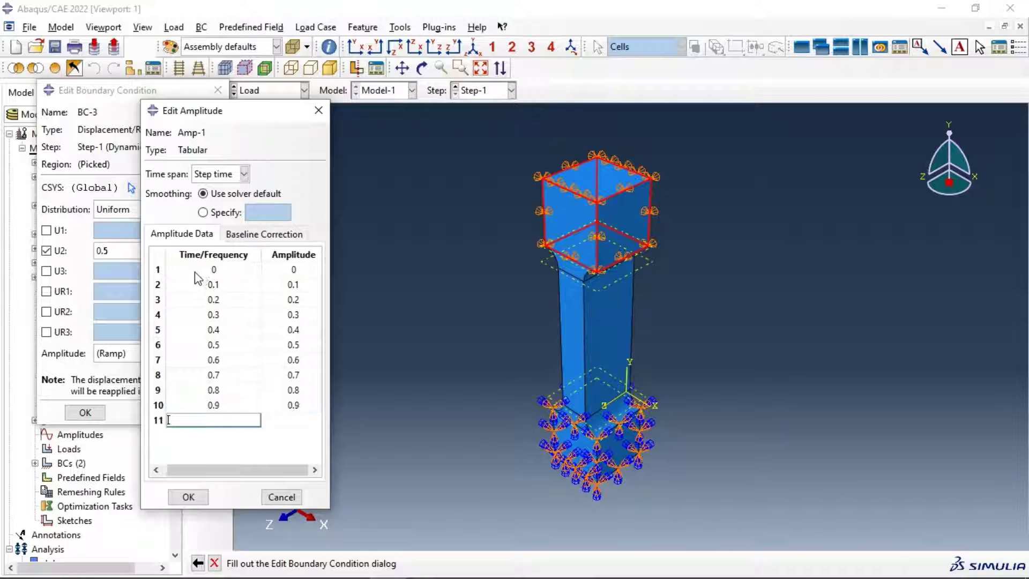
text(1)
key(Tab)
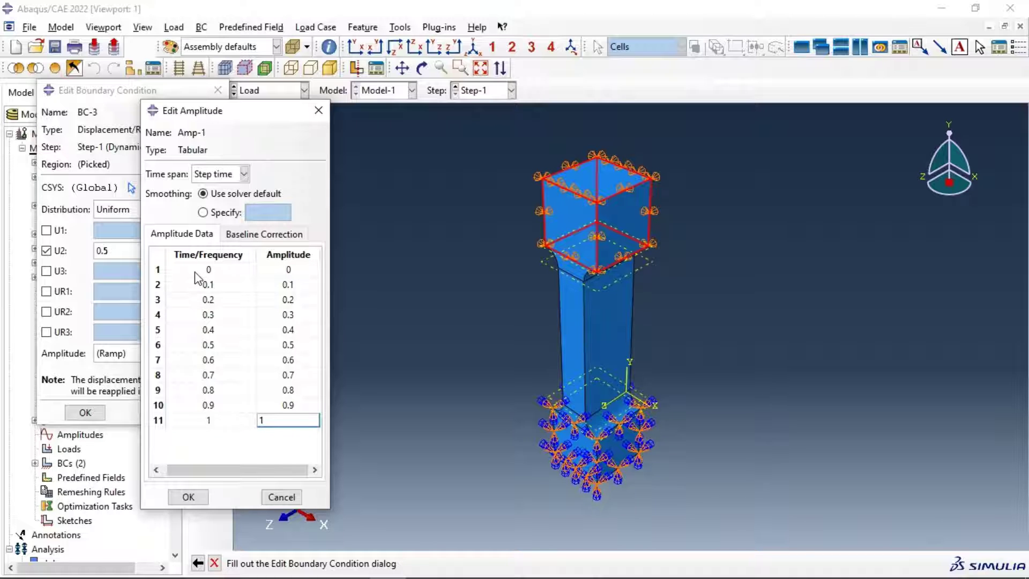
click(188, 497)
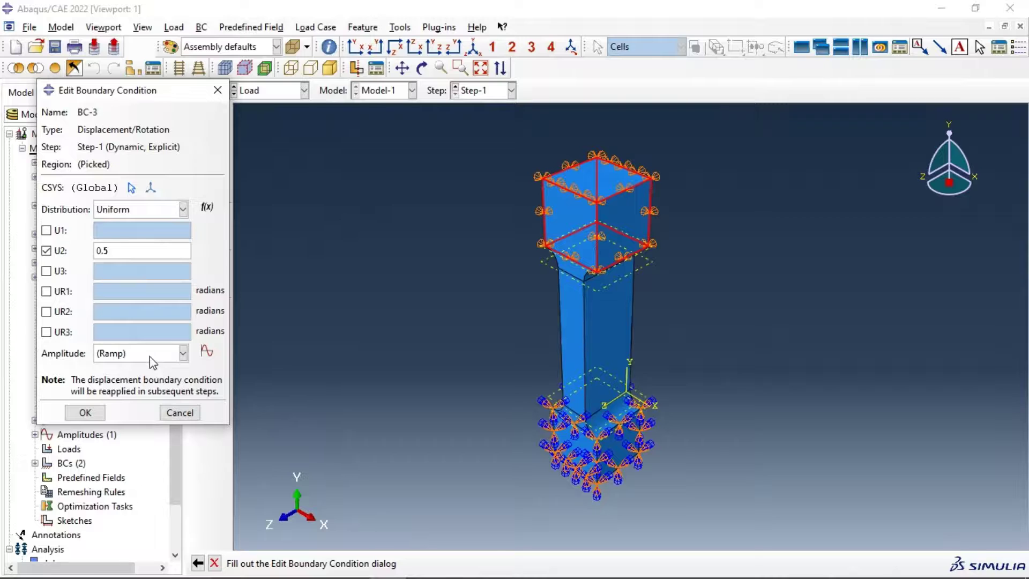
- Assign amplitude Amp-1 to the top block's displacement boundary condition and save it
click(150, 357)
click(127, 386)
click(94, 413)
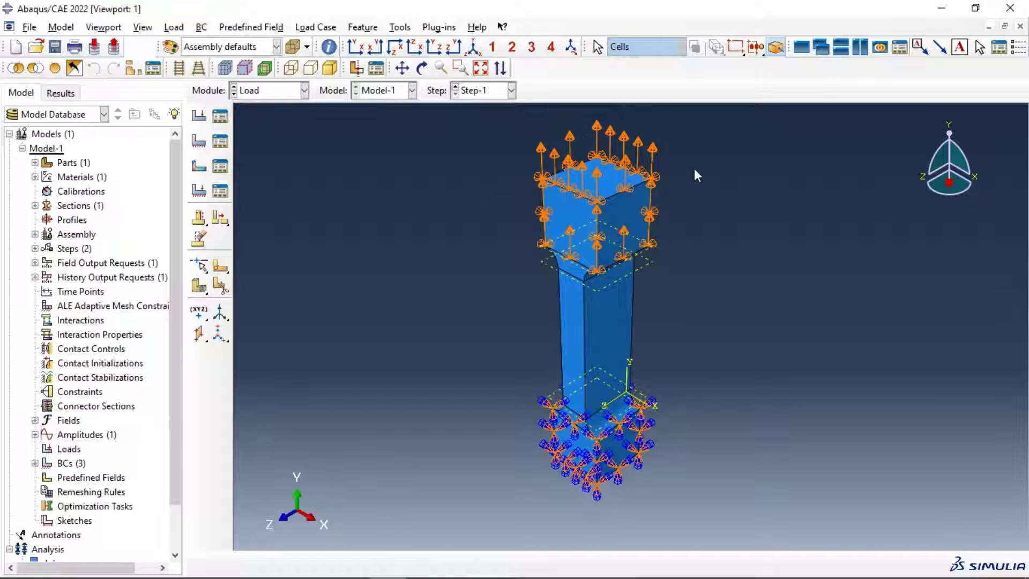
- Switch to the Mesh module and make the part the meshing object instead of the assembly
scroll(413, 293, up, 1)
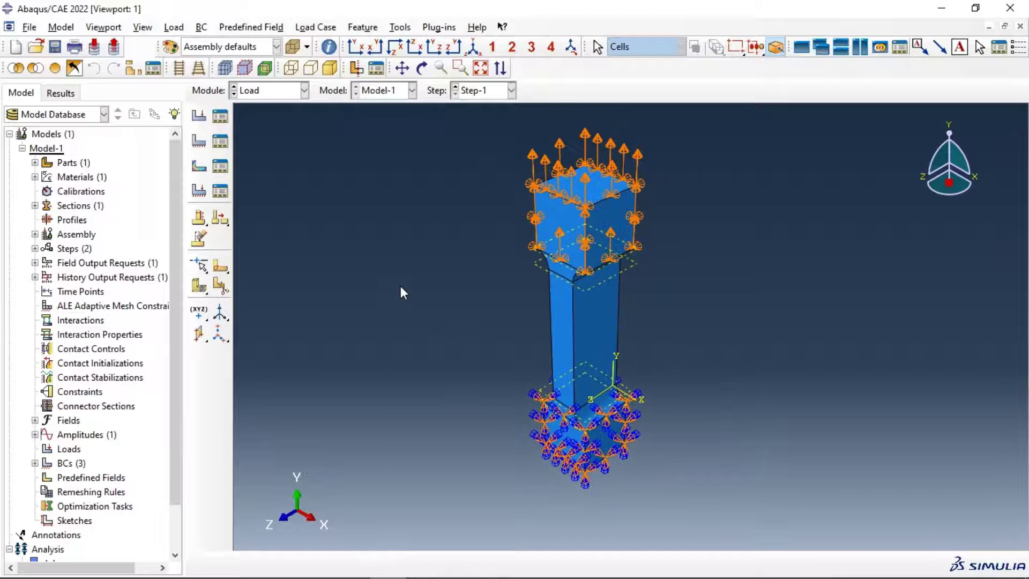
click(265, 96)
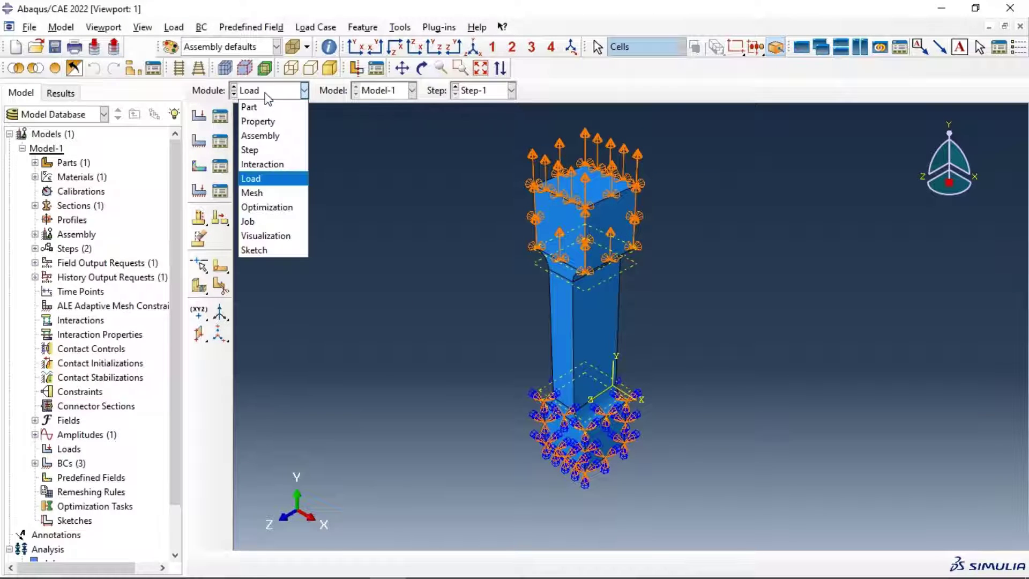
click(271, 186)
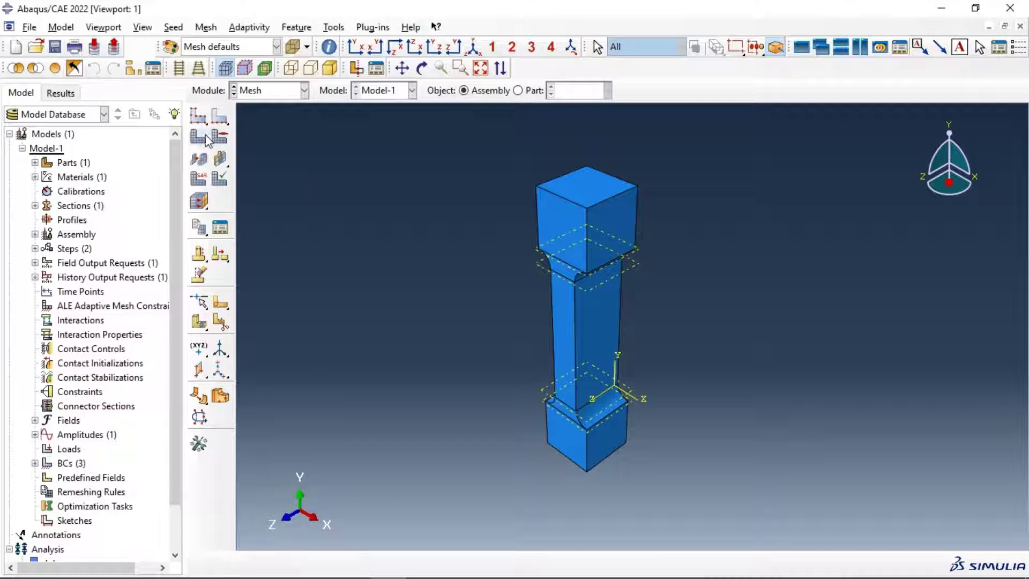
click(199, 115)
click(523, 327)
click(518, 90)
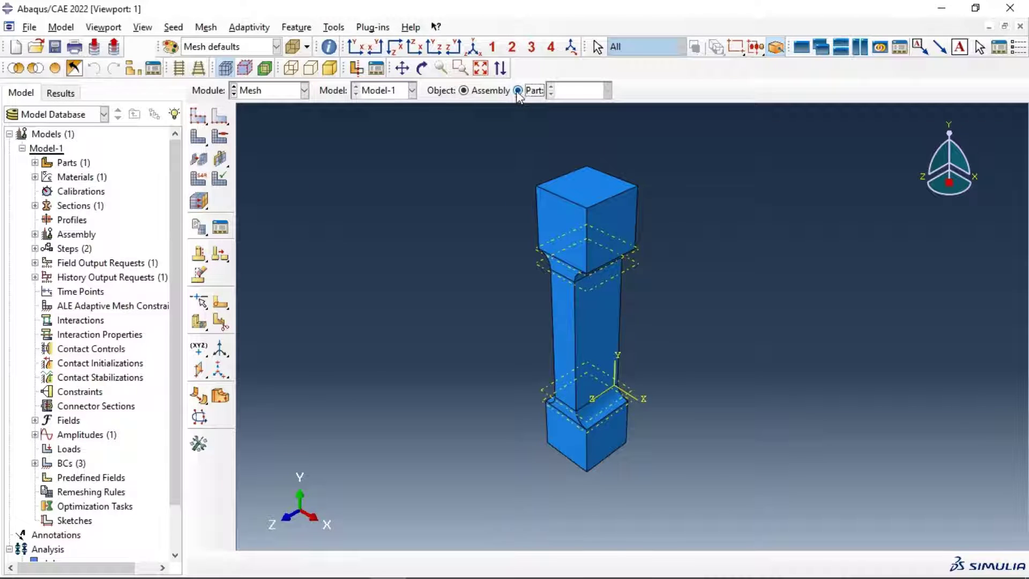
- Seed Part-1 with an approximate global size of 10 and mesh the part
click(198, 115)
click(202, 156)
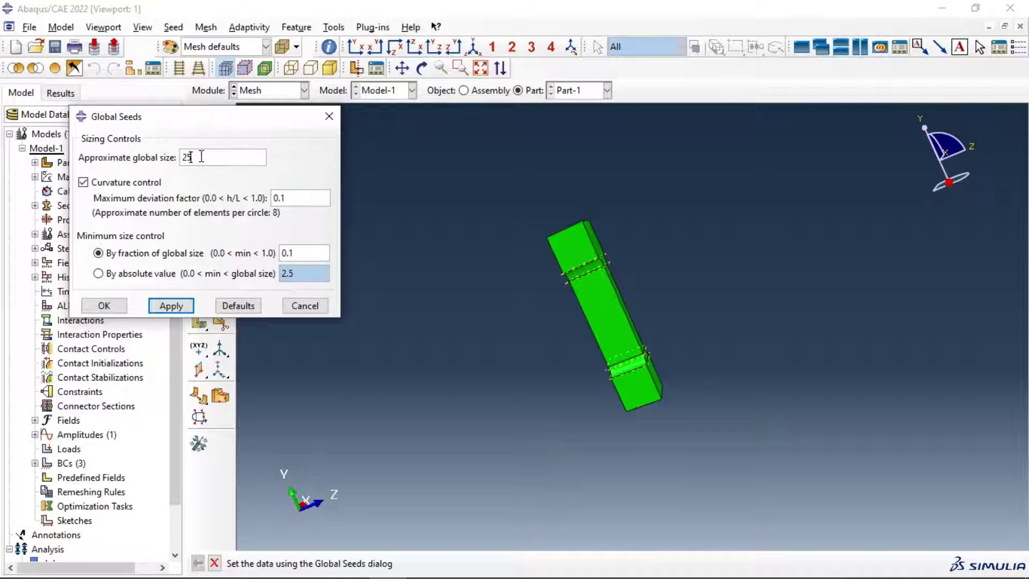
text(10)
key(BackSpace)
key(BackSpace)
key(BackSpace)
key(BackSpace)
click(169, 306)
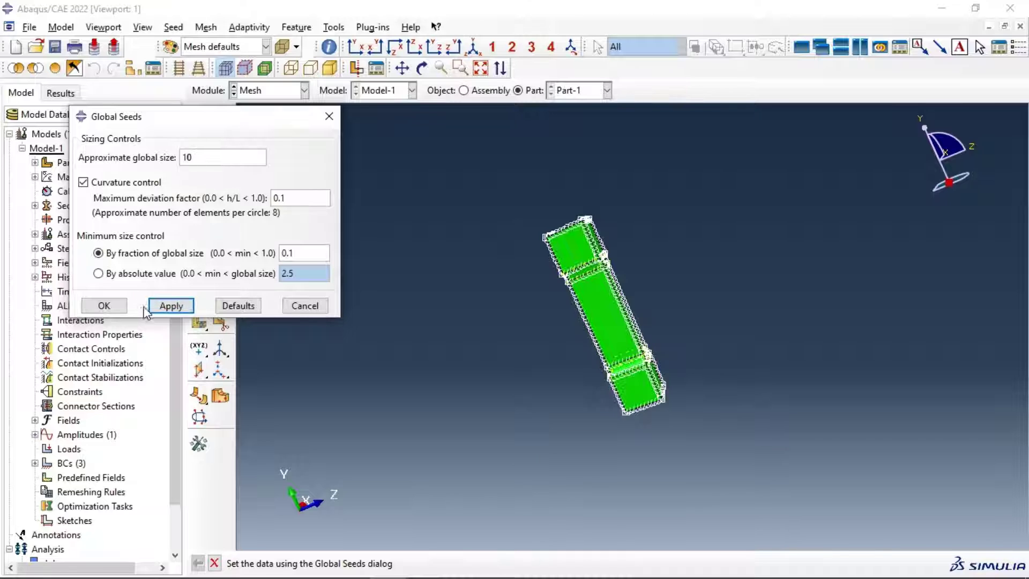
click(104, 305)
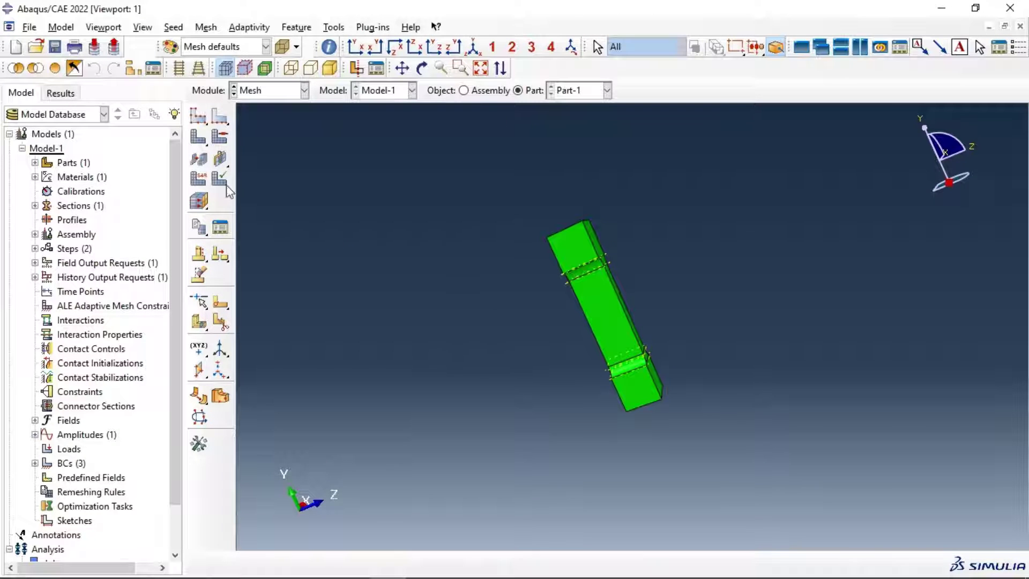
click(202, 138)
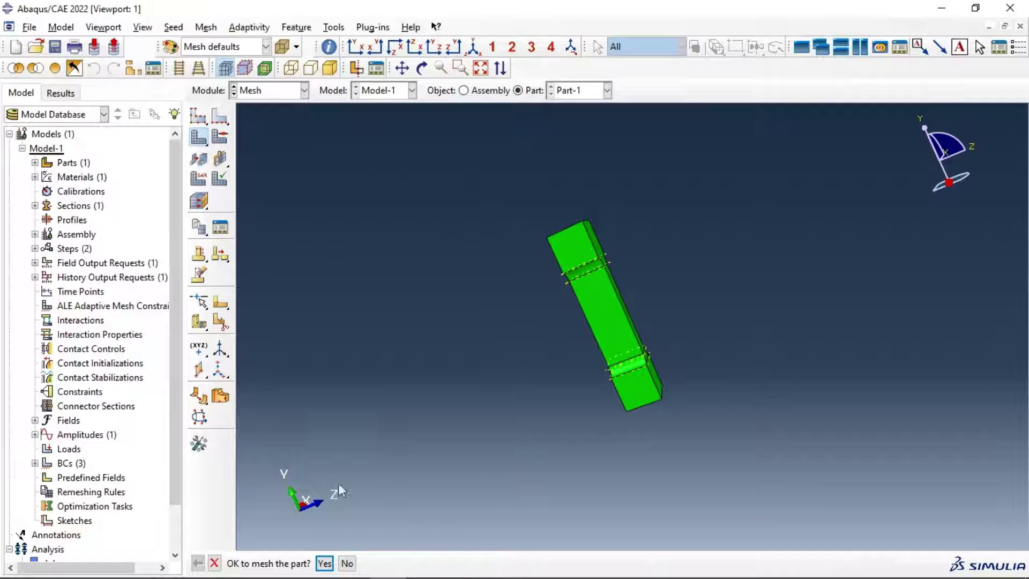
click(324, 563)
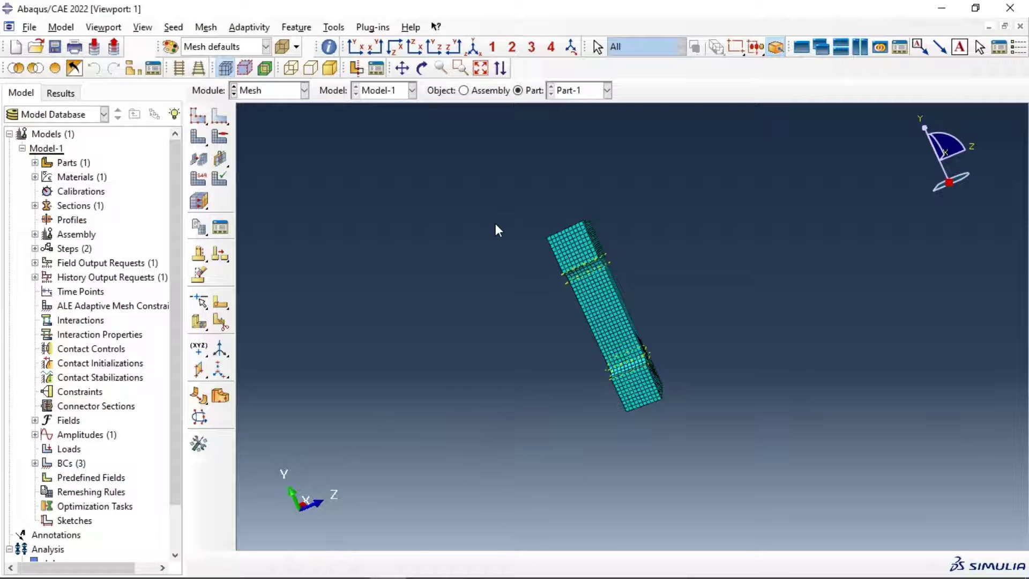
- Assign Explicit, linear 3D Stress hex elements with reduced integration and element deletion set to Yes to all cells of the part
ctrl+alt+drag(542, 250, 498, 308)
click(199, 181)
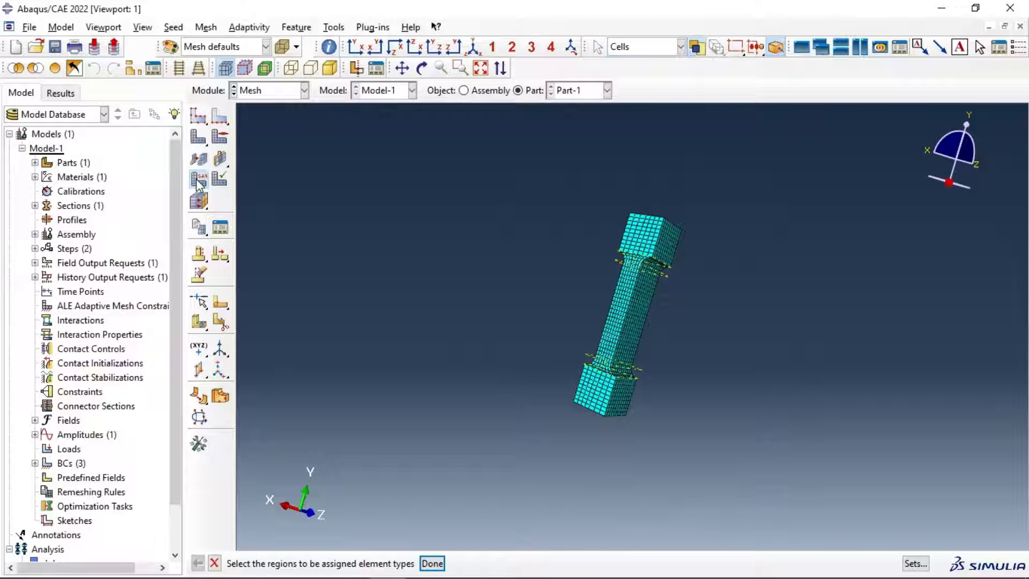
drag(374, 132, 715, 378)
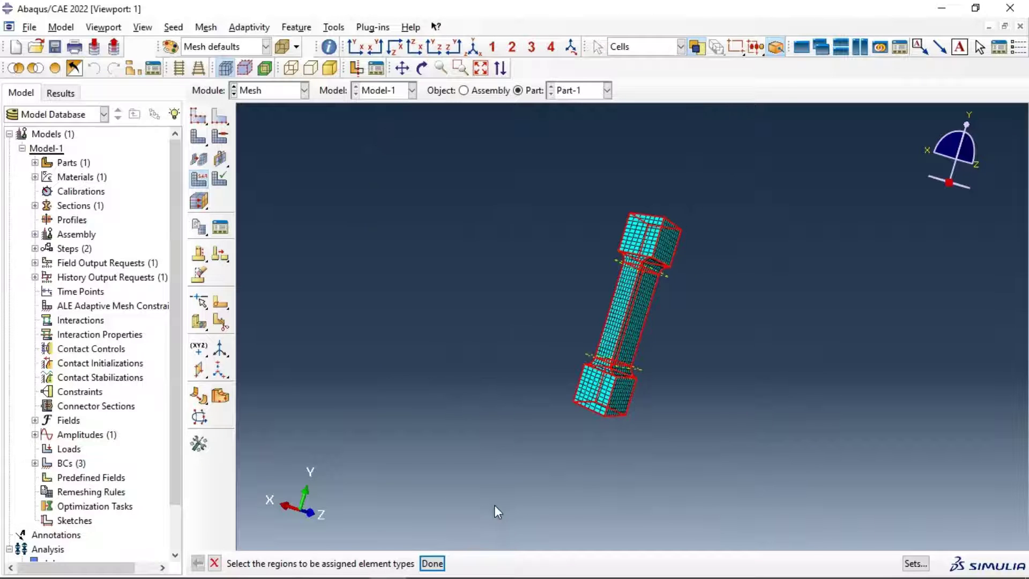
click(432, 563)
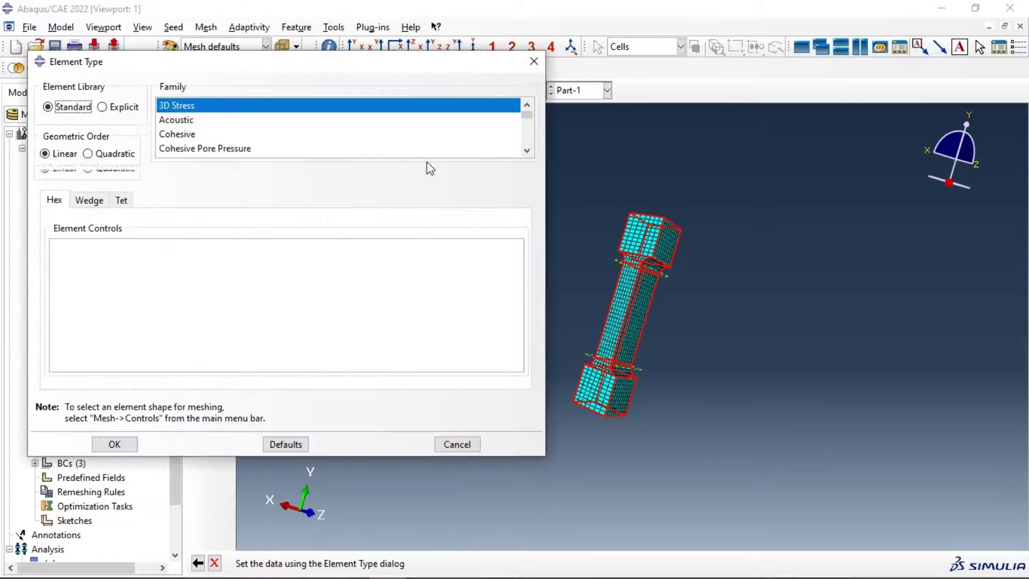
click(128, 108)
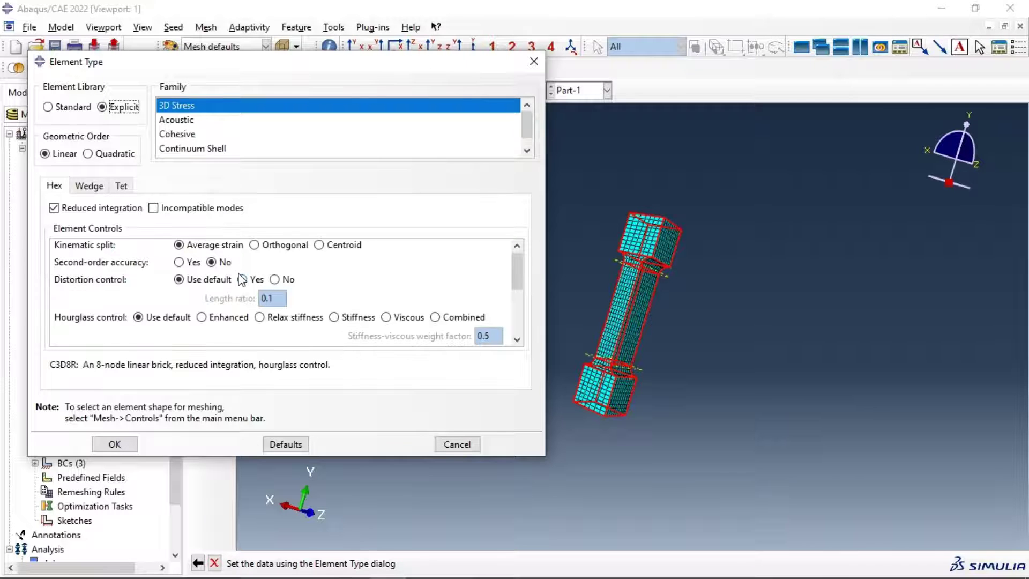
scroll(241, 279, down, 3)
scroll(207, 338, down, 3)
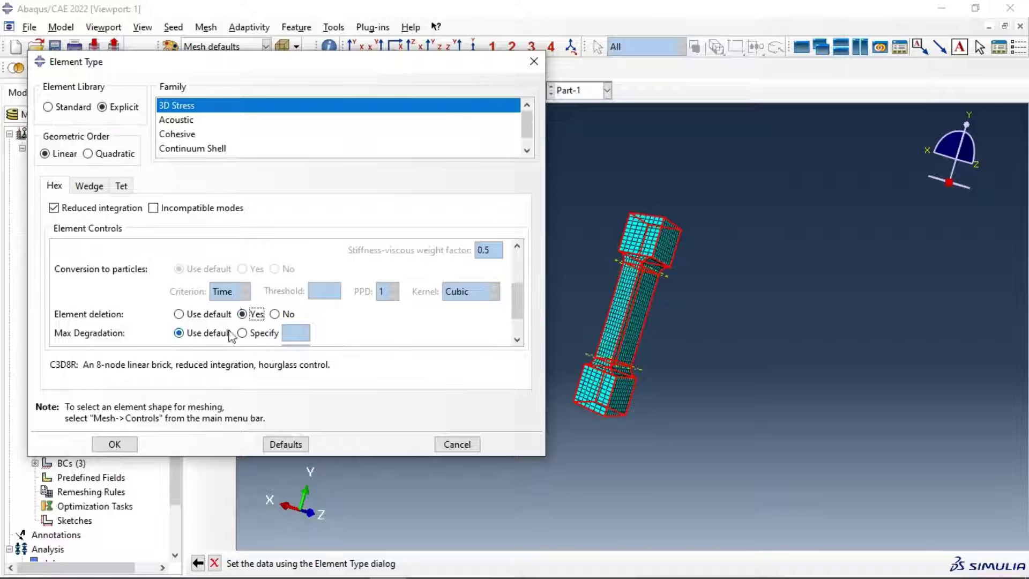
click(242, 314)
scroll(238, 306, down, 1)
scroll(234, 287, down, 1)
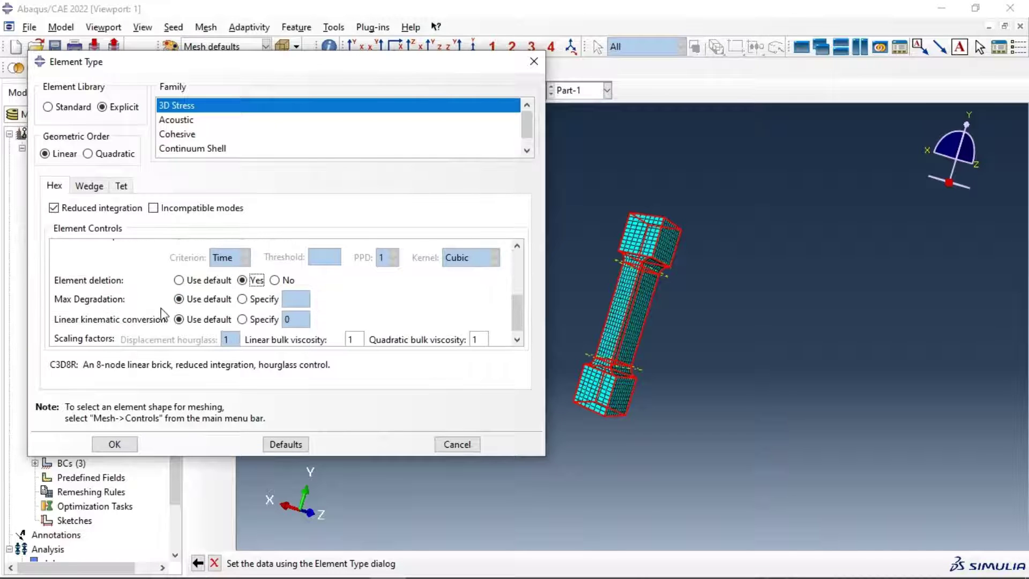
click(114, 444)
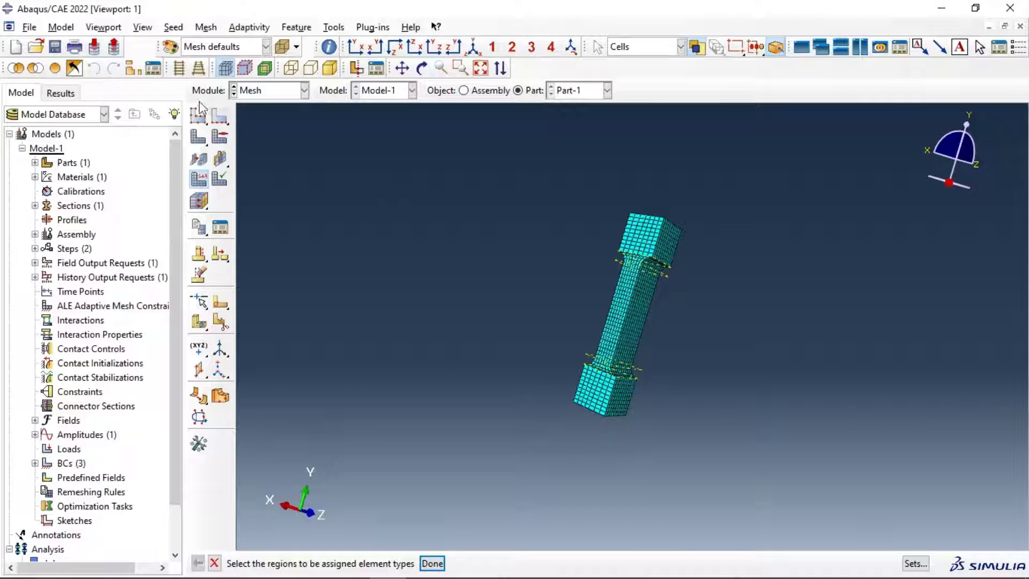
- Add the keyword block "*Concrete Failure, TYPE=Strain" with data line "0.00108,0,0.9,0" after Concrete Tension Stiffening in Model-1's keywords and save it
click(62, 27)
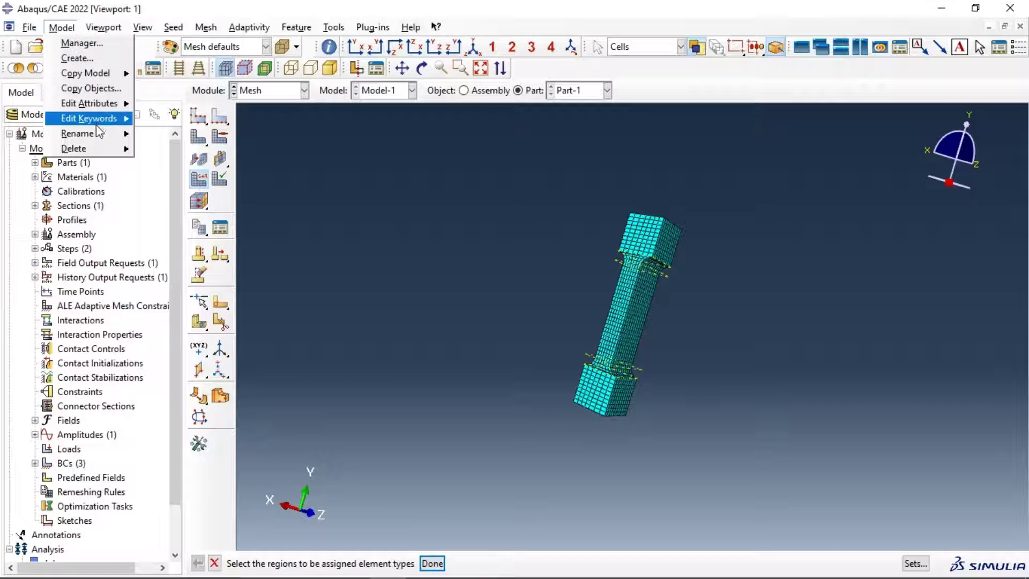
mouse_move(101, 123)
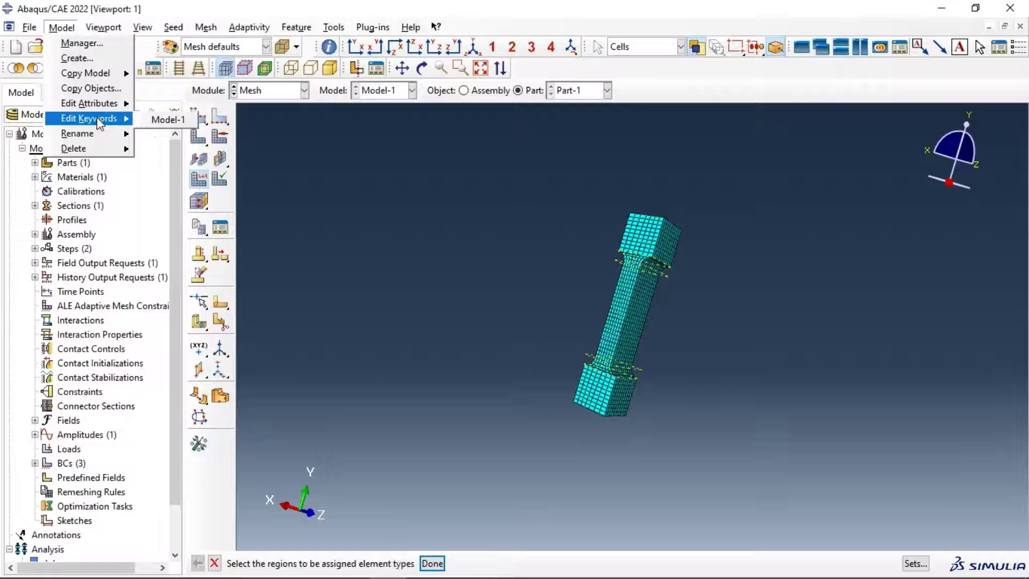
click(160, 119)
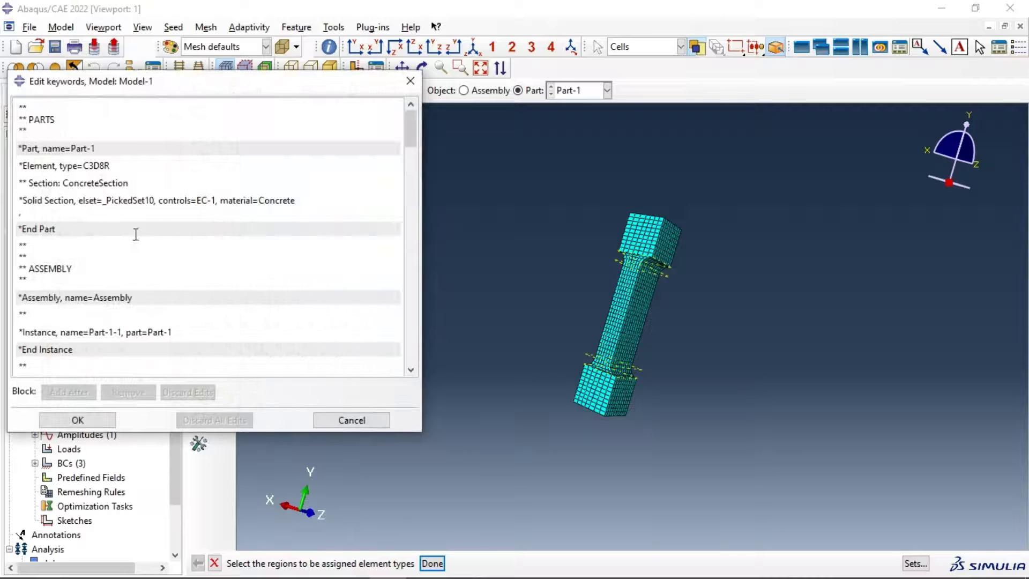
drag(410, 128, 399, 256)
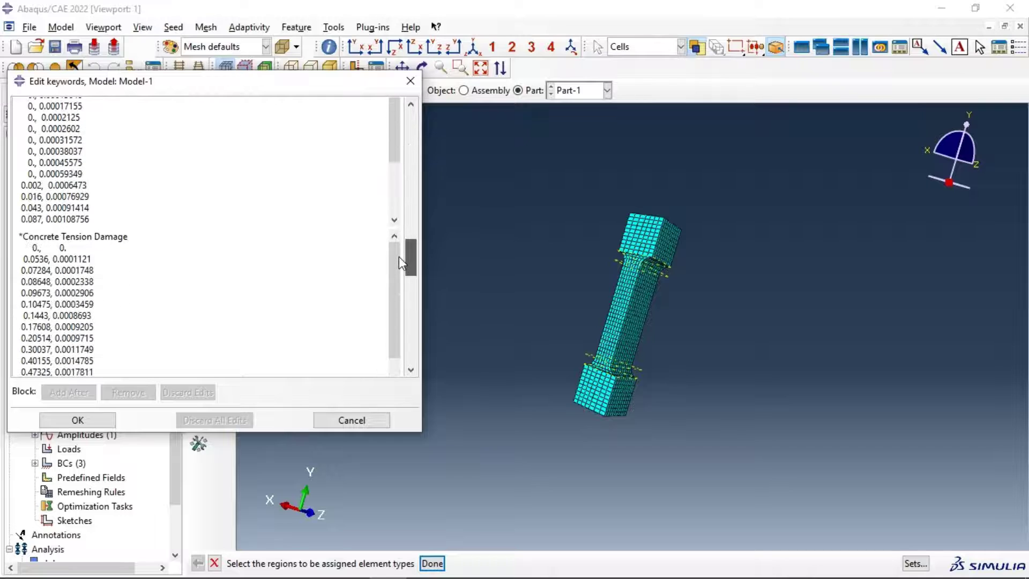
scroll(195, 230, up, 7)
scroll(180, 217, up, 3)
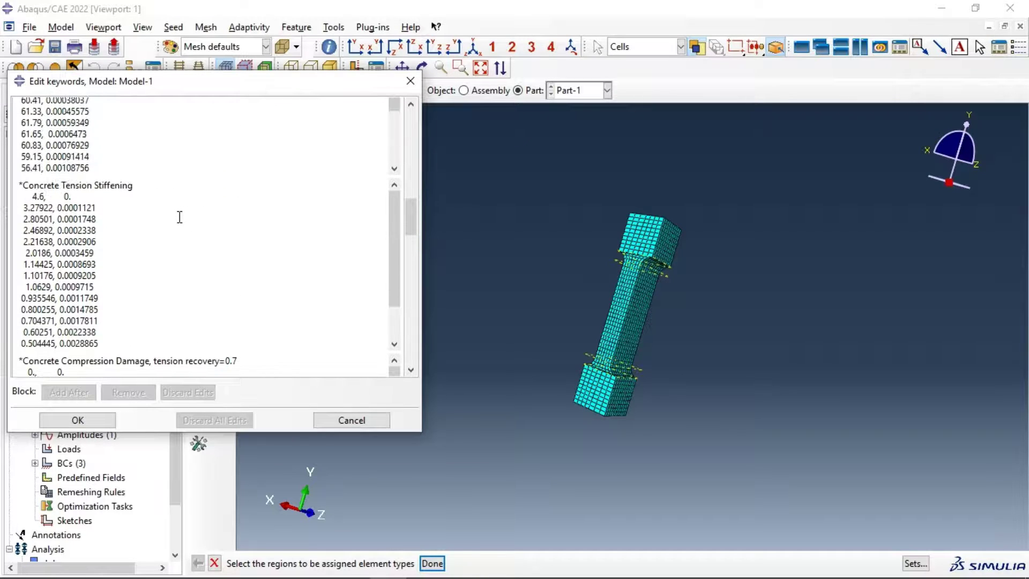
click(103, 344)
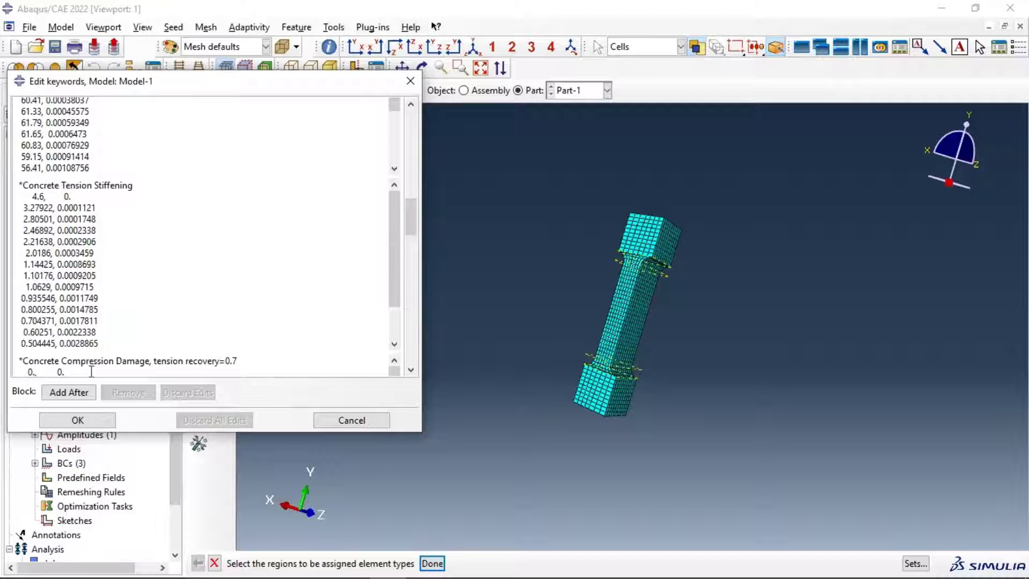
click(57, 395)
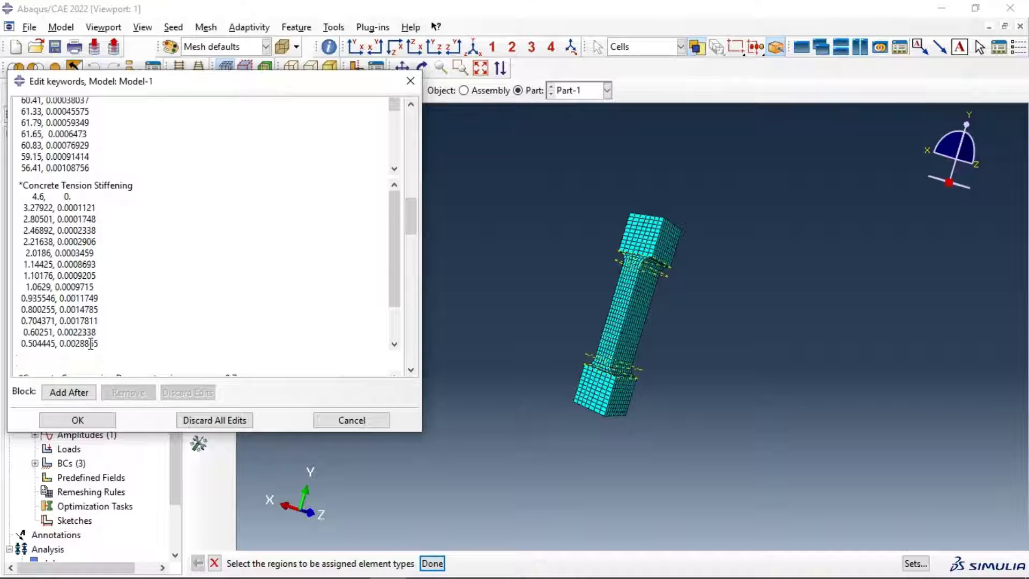
text(*Concrete Failure)
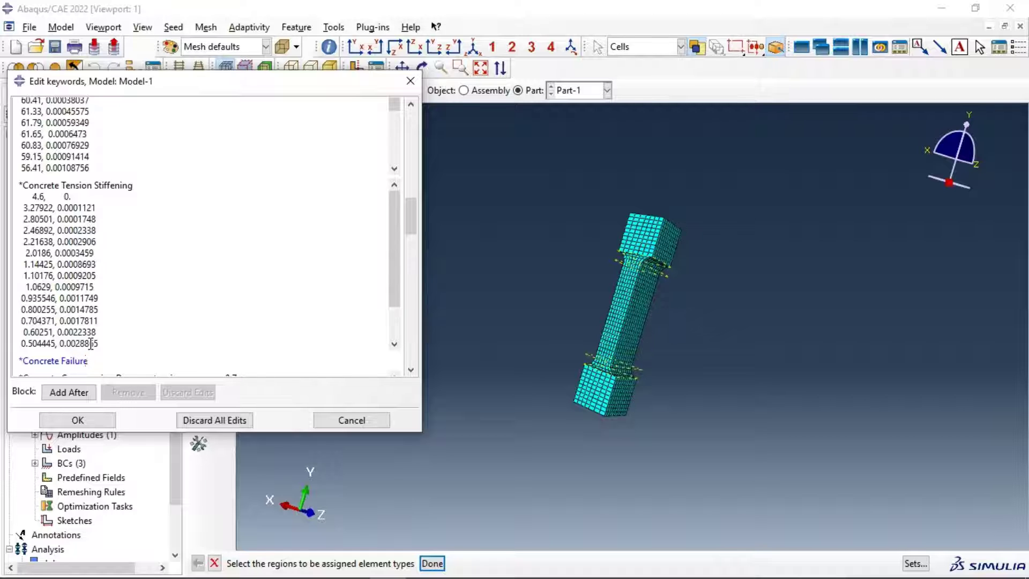
text(, TYPE=Strain)
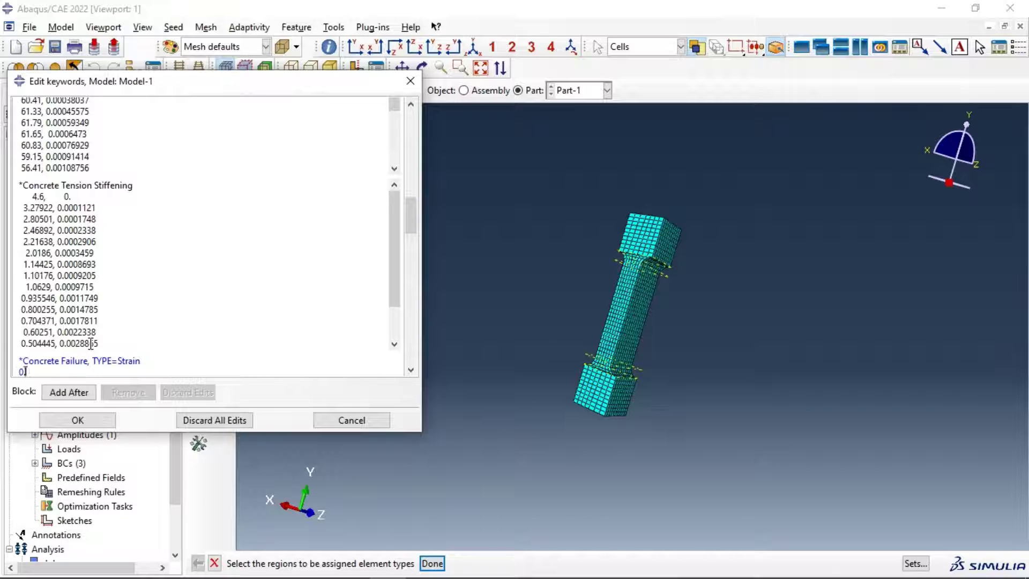
text(.00108,0,0.9,0)
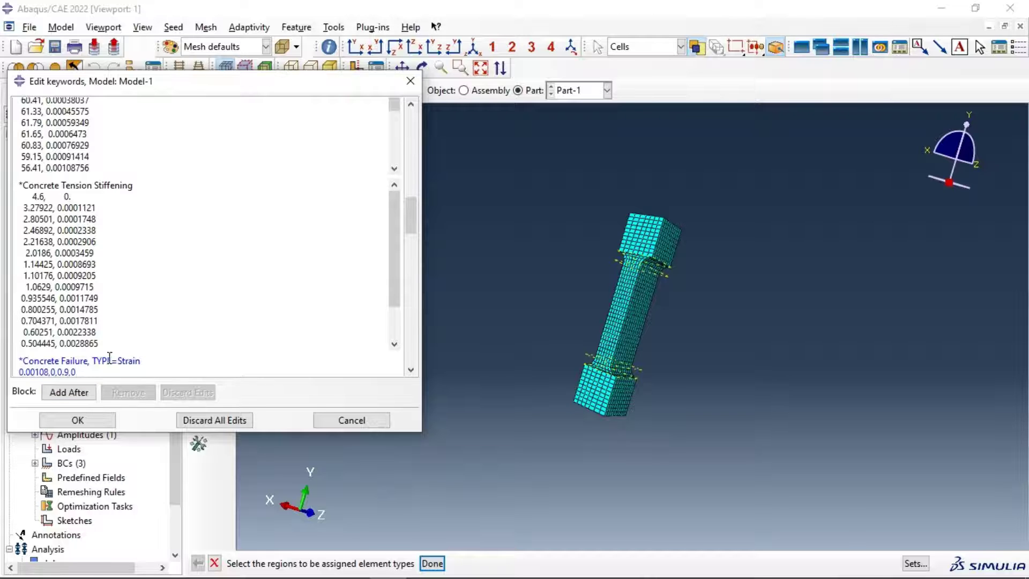
click(78, 420)
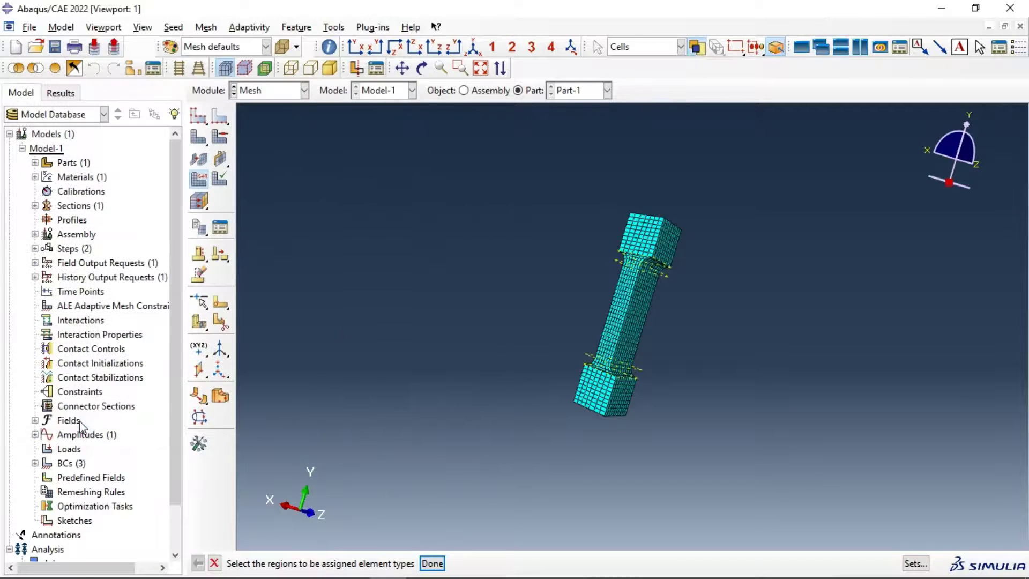
- Reopen Model-1's keywords and check the added Concrete Failure block between the tension stiffening and compression damage data
click(61, 28)
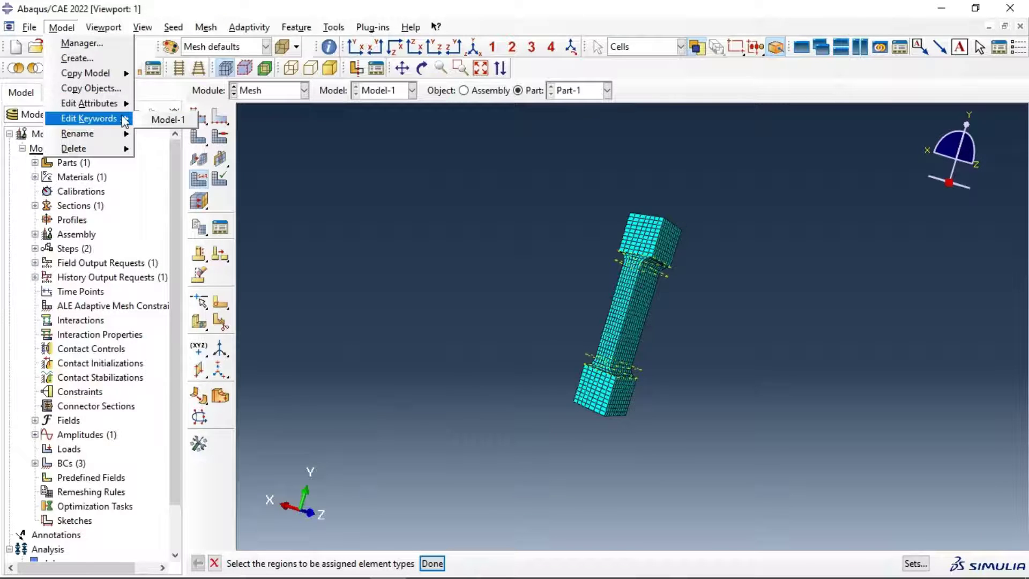
mouse_move(86, 118)
click(146, 121)
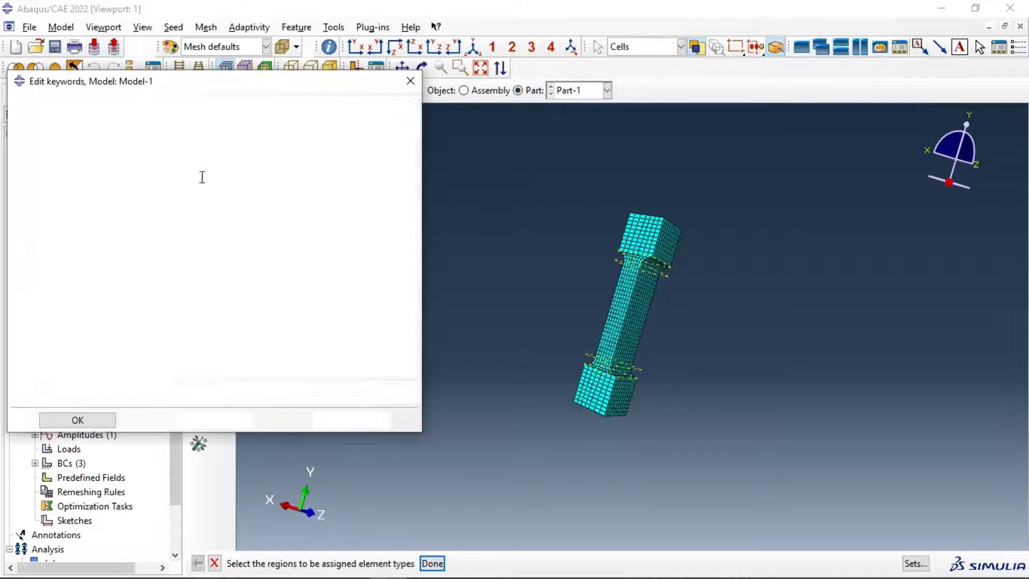
scroll(190, 222, down, 5)
scroll(185, 229, down, 10)
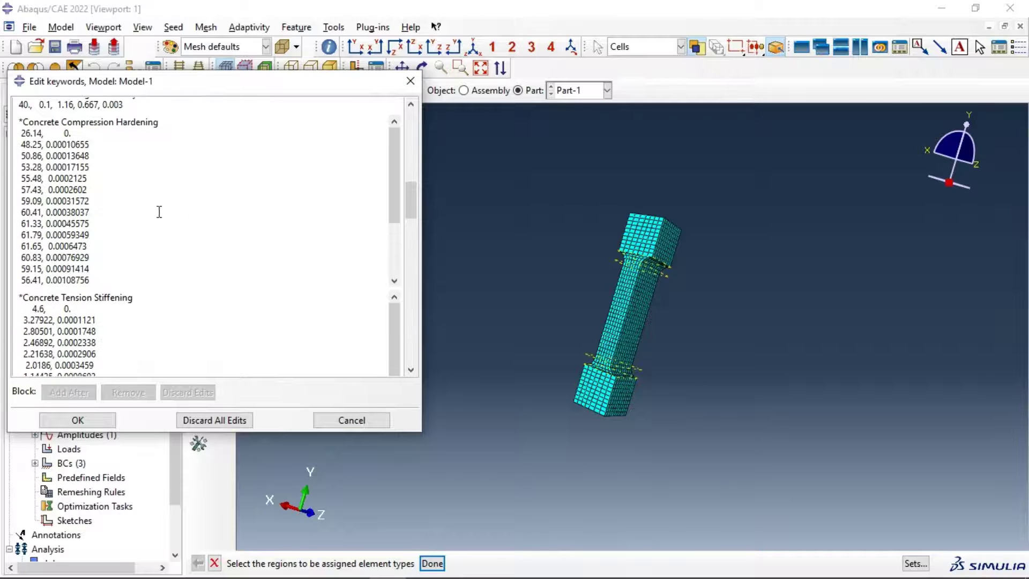
scroll(184, 244, down, 5)
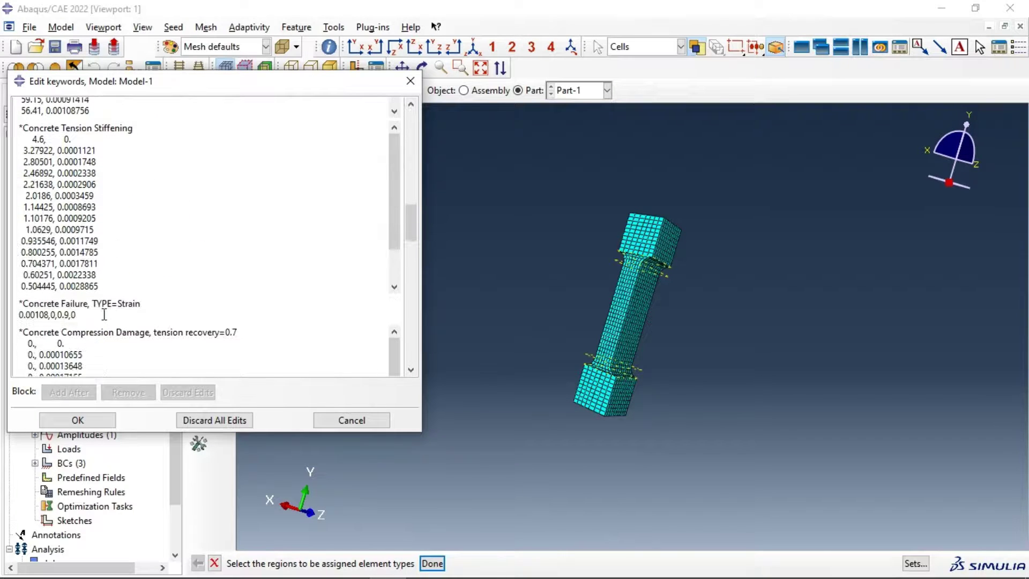
click(37, 306)
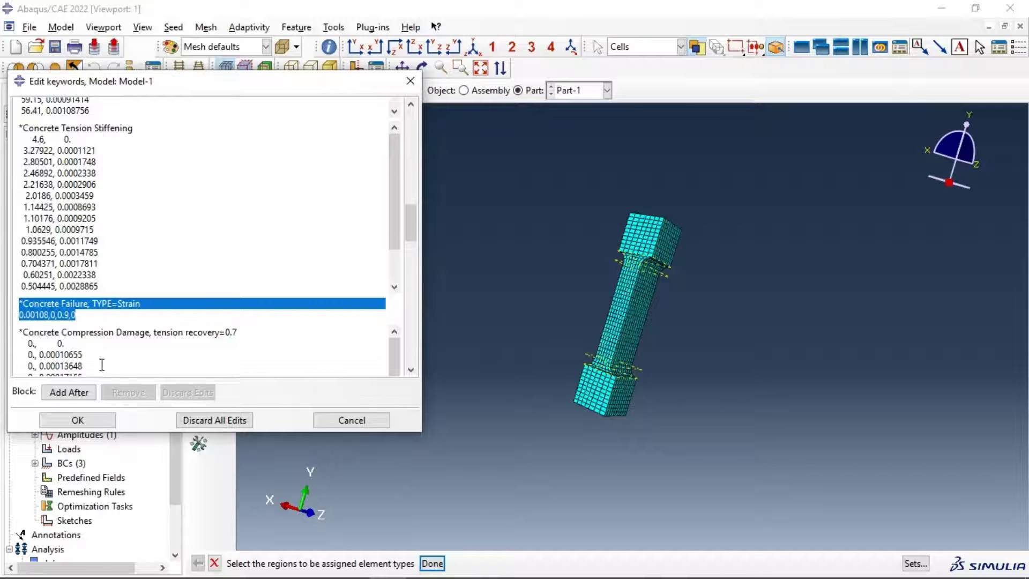
click(97, 424)
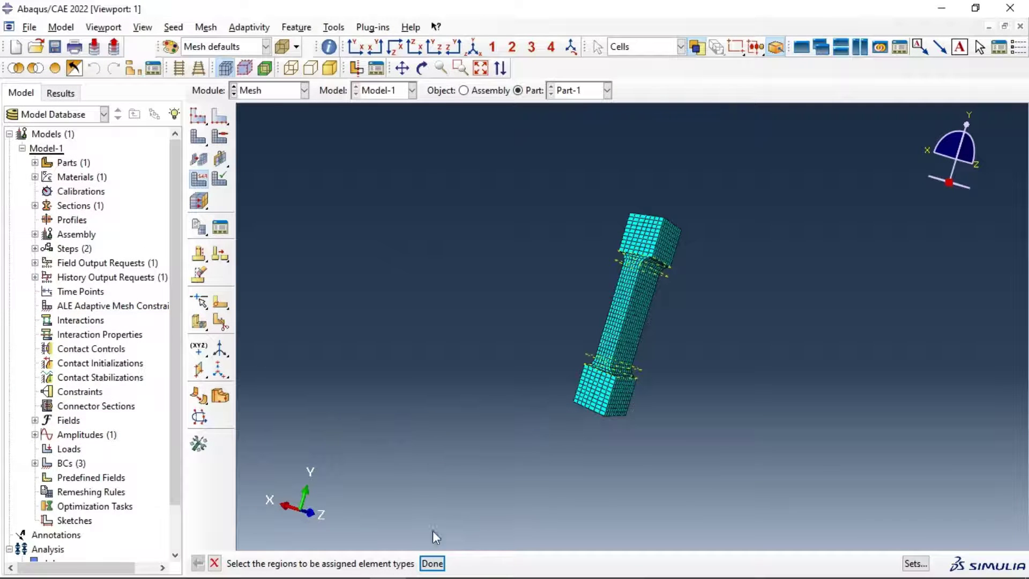
- Finish the element type assignment and, in the Job module, create a full analysis job TensilCDP for Model-1 using 2 processors
click(432, 563)
click(265, 92)
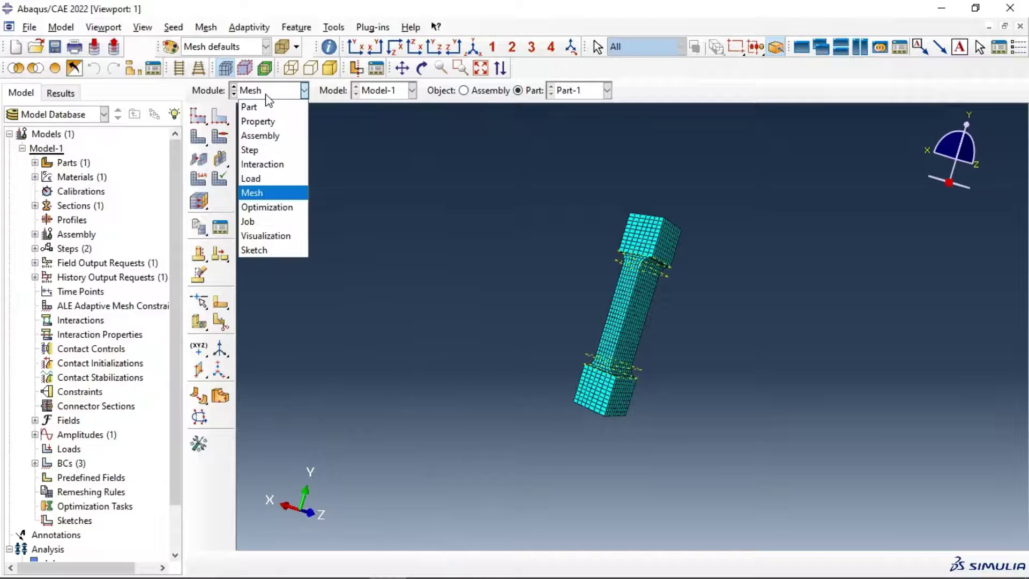
click(267, 222)
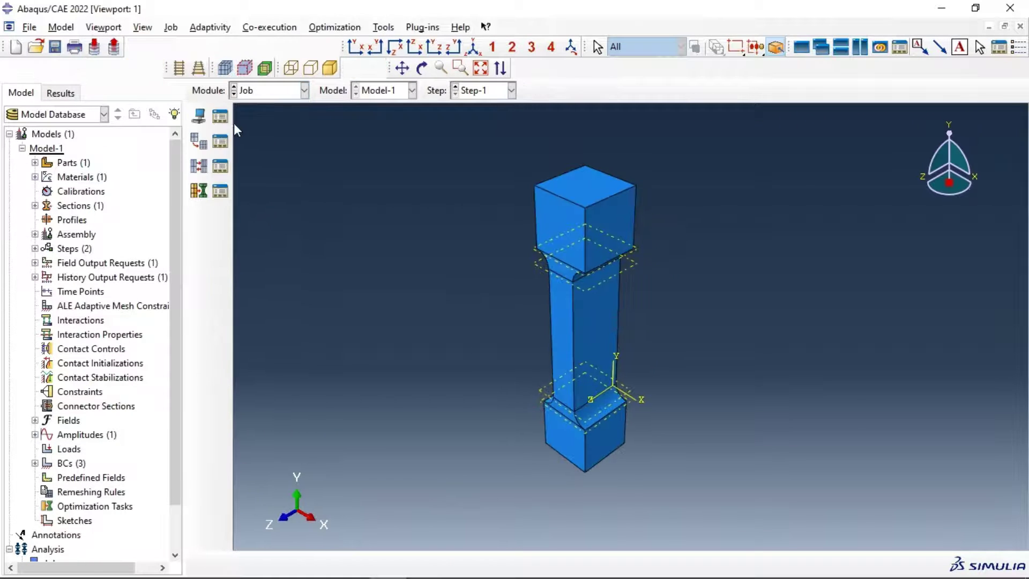
click(203, 117)
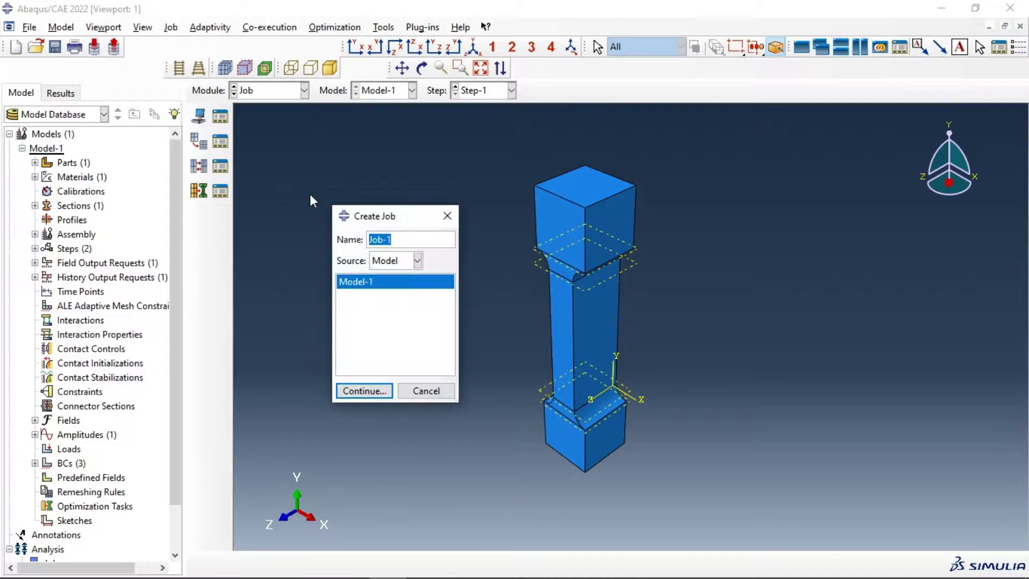
text(TensilCDP)
click(360, 391)
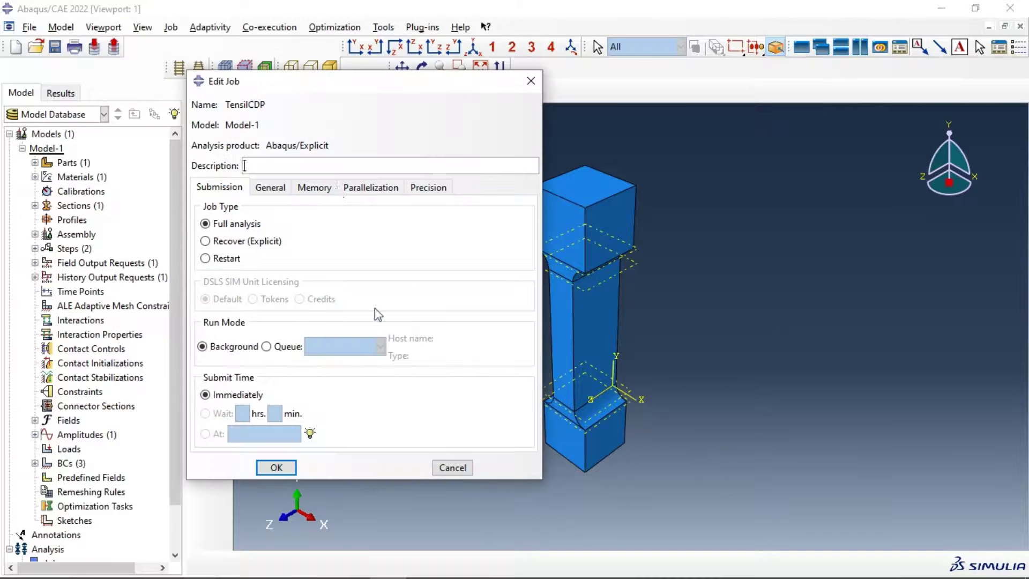
click(353, 189)
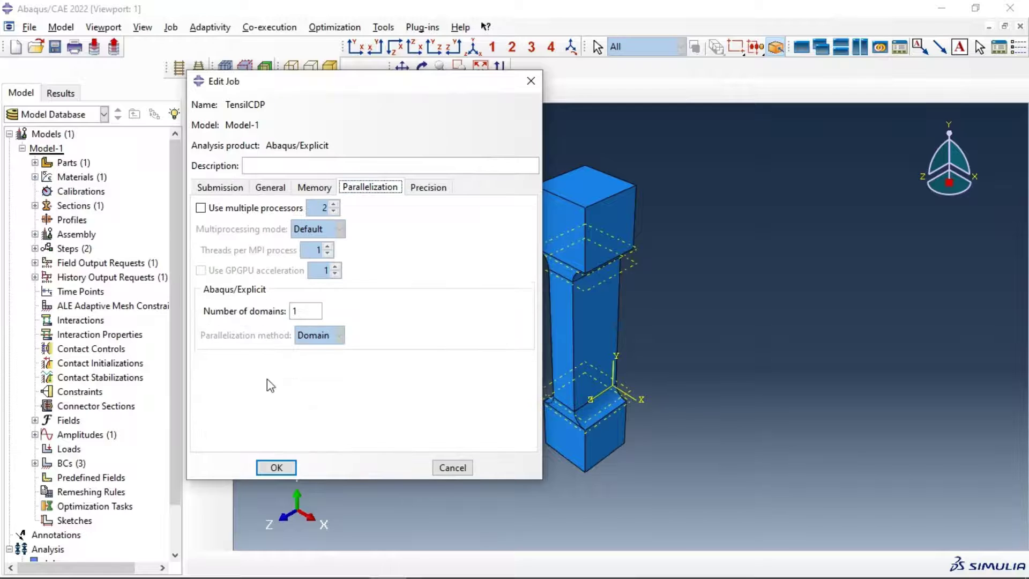
click(201, 207)
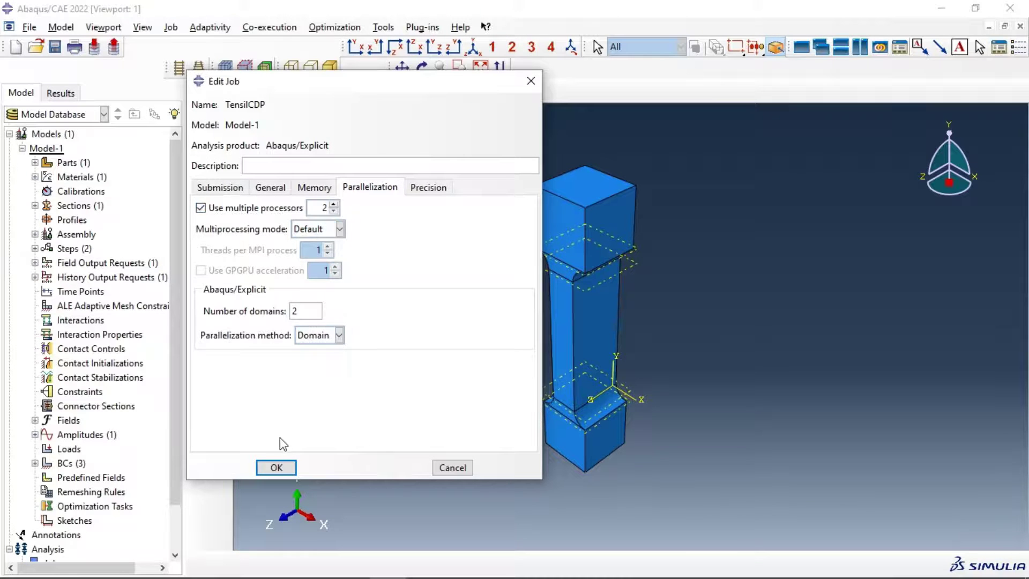
click(275, 467)
- Run a data check on job TensilCDP from the Job Manager and open the job's results
click(224, 119)
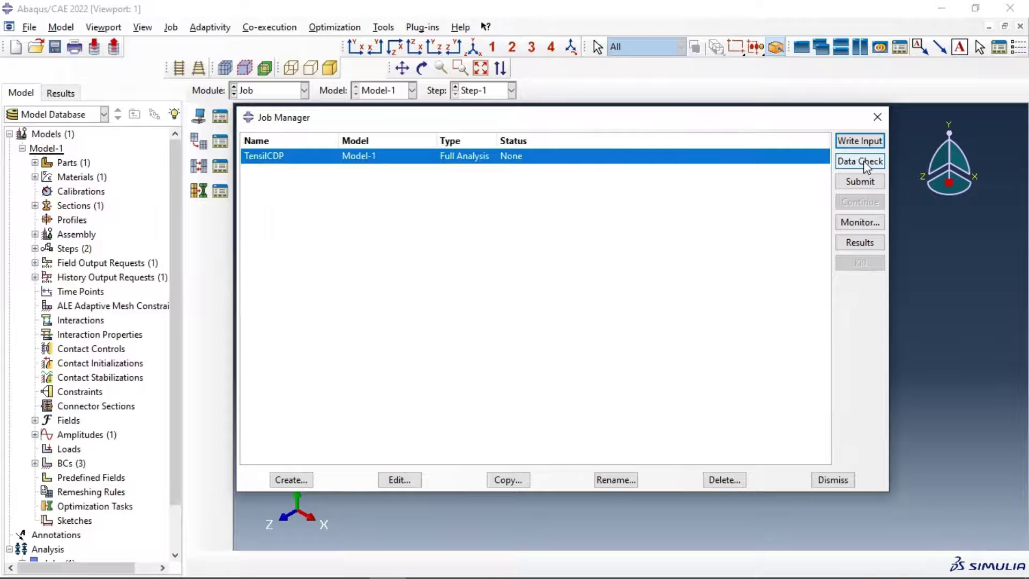
click(863, 161)
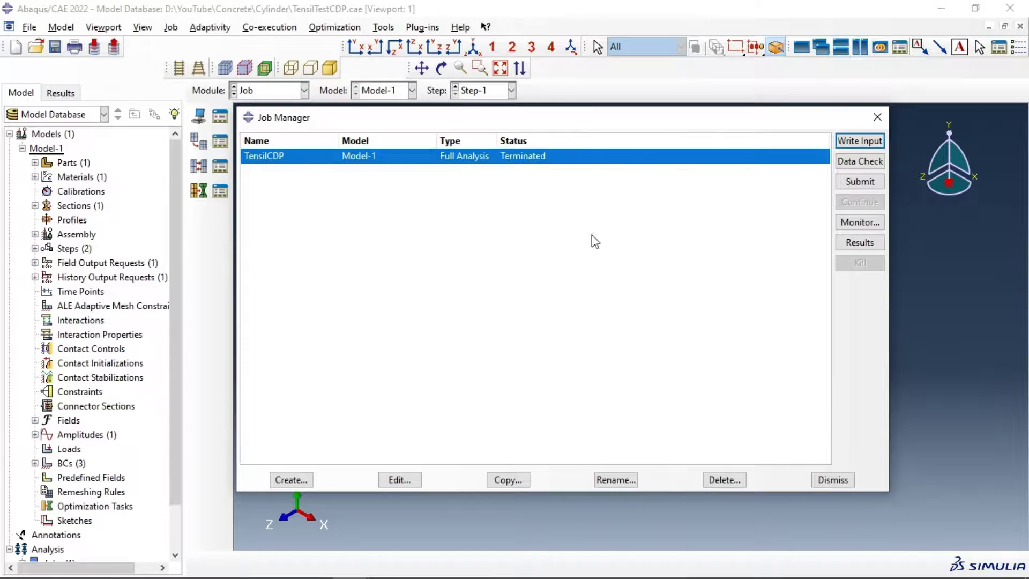
click(856, 244)
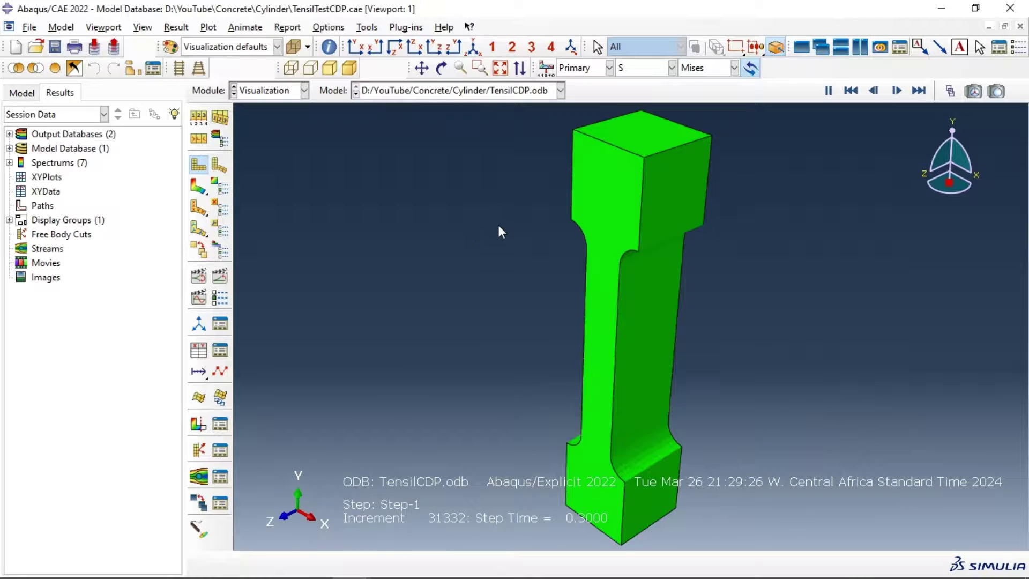
- Plot the deformed shape and the Mises stress contours on it, animating each over its time history
click(221, 166)
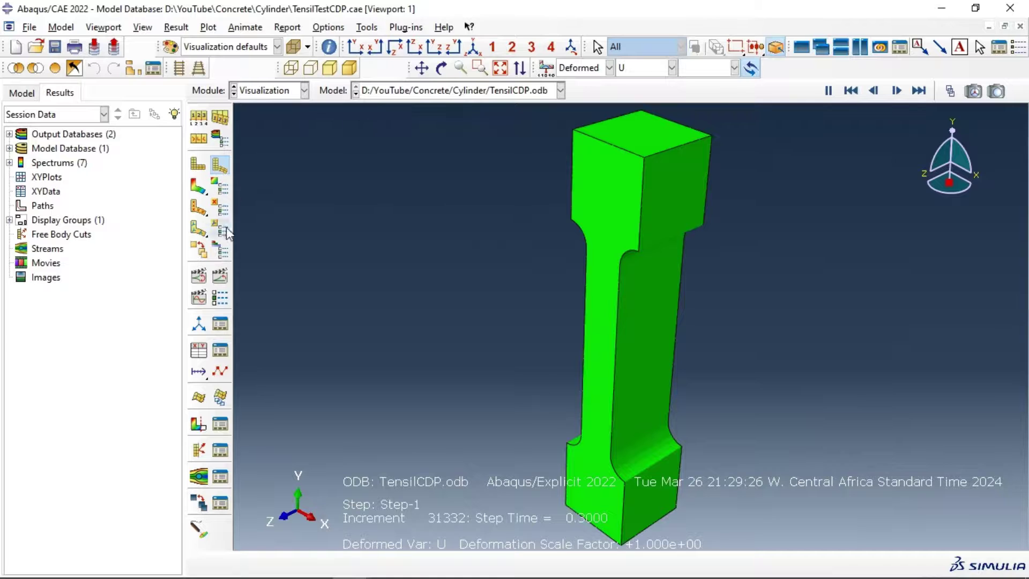
click(223, 273)
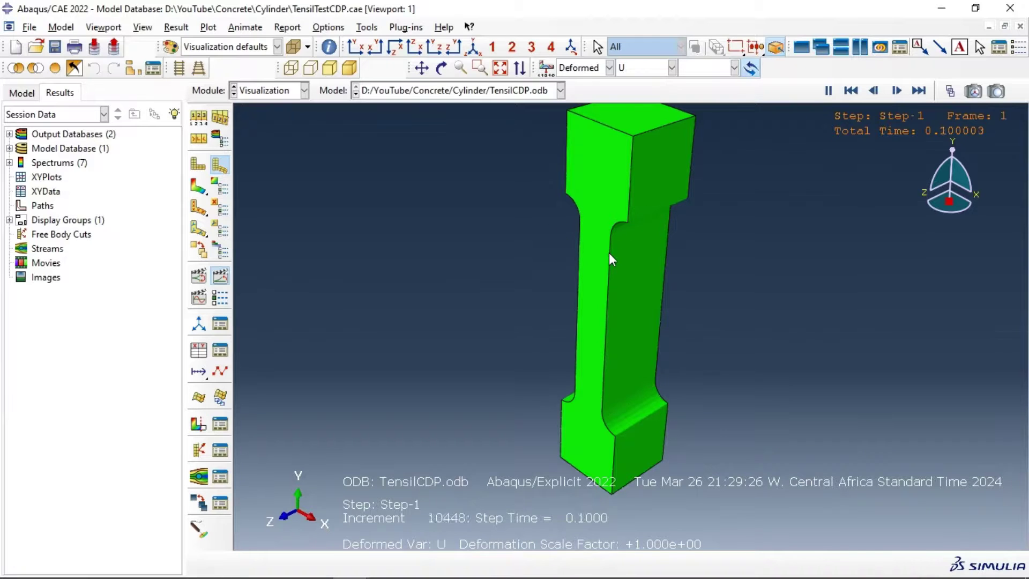
click(198, 186)
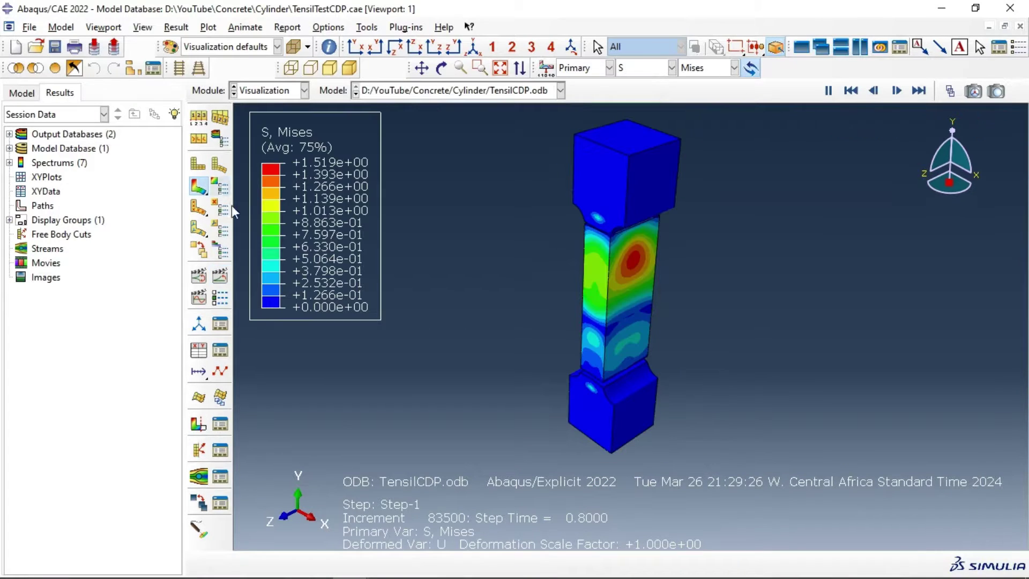
click(220, 276)
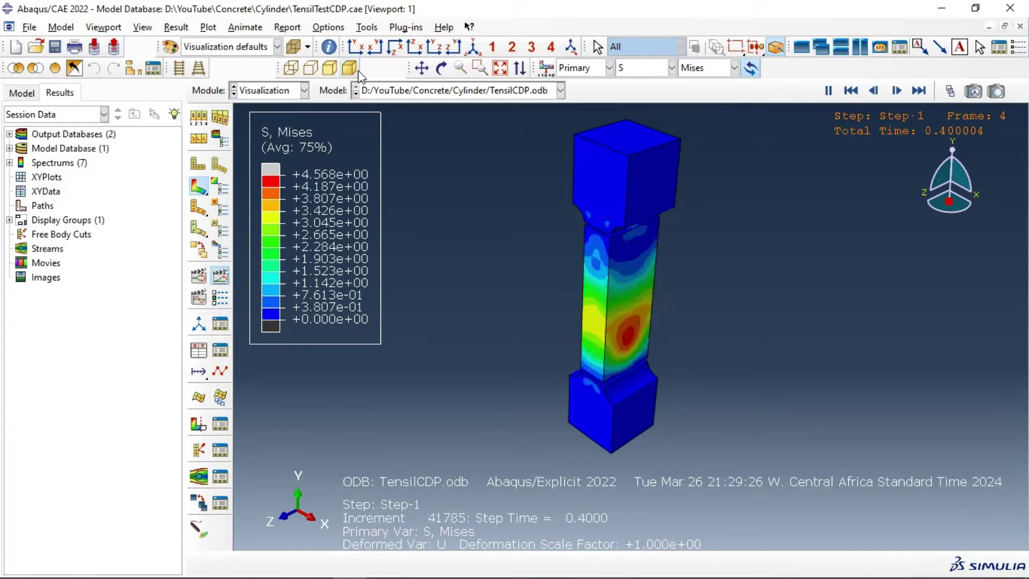
- Show the specimen in the front XY view and display the tensile damage variable DAMAGET as the contour output
click(356, 48)
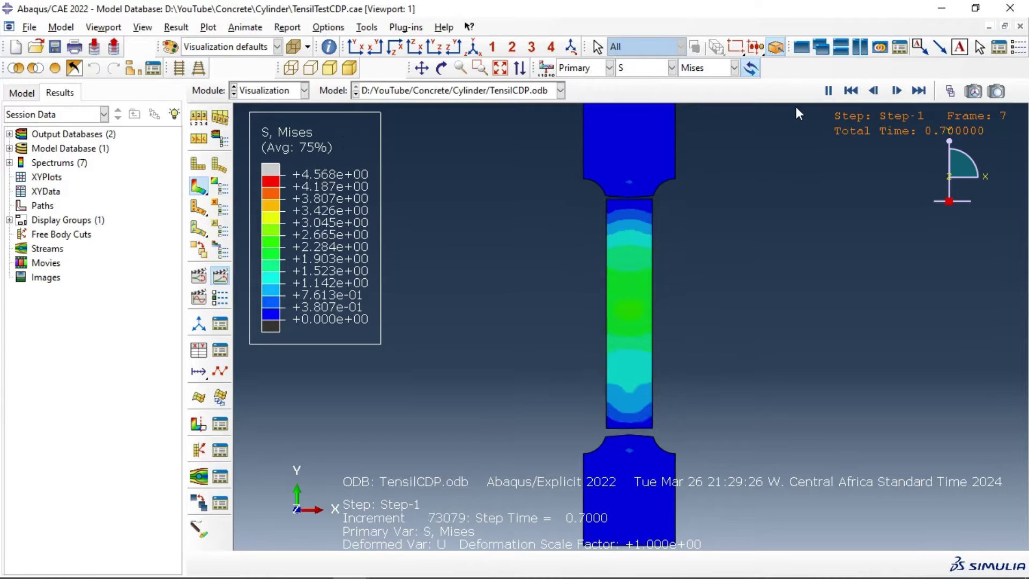
click(671, 68)
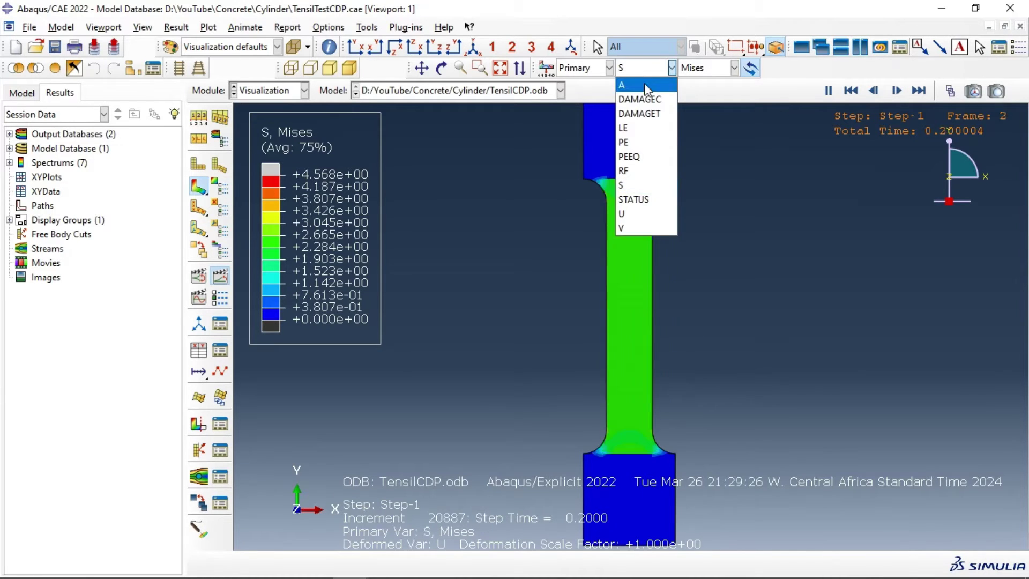
click(653, 113)
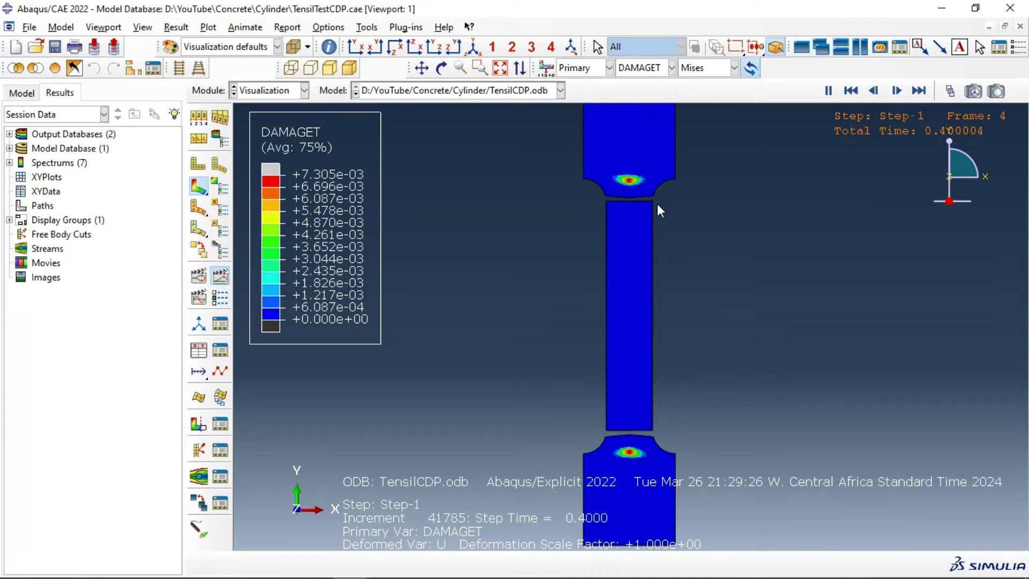